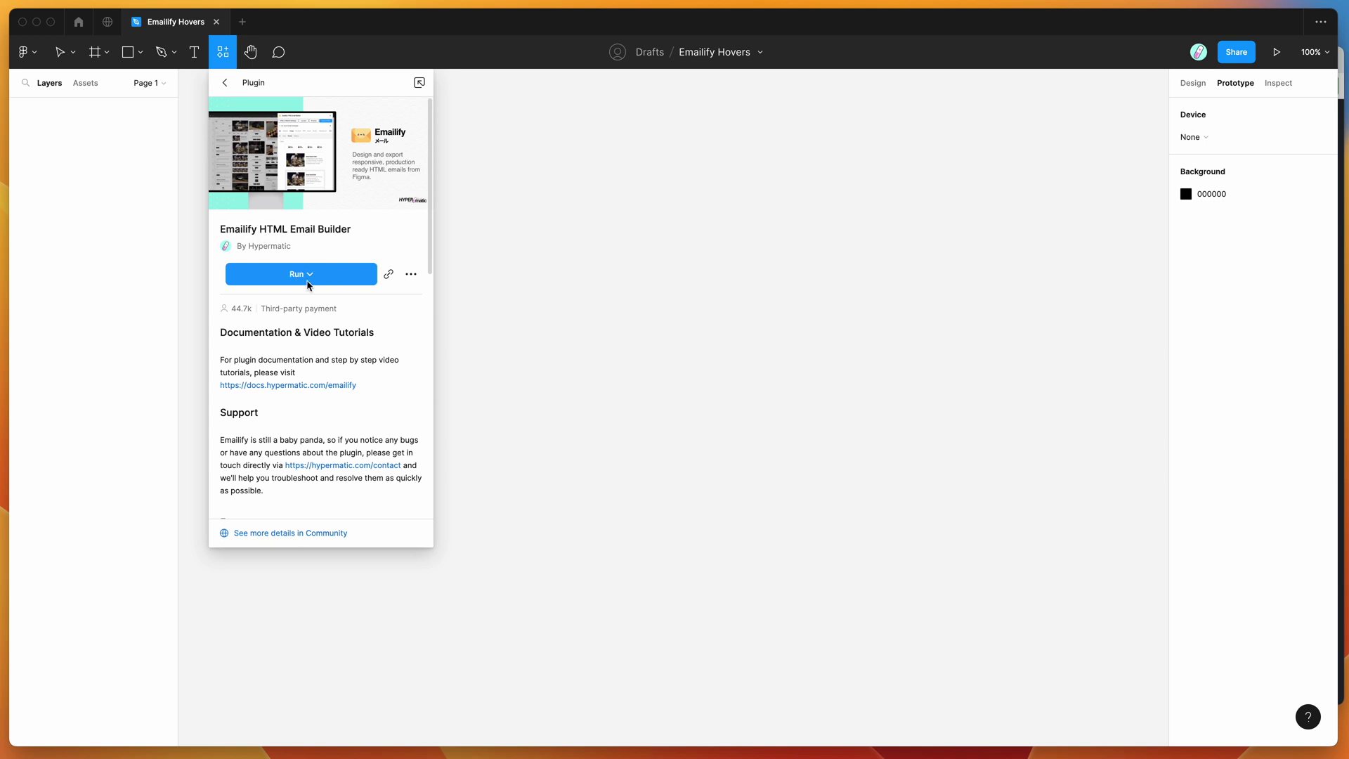
{"action": "left_click", "coordinate": [411, 277]}
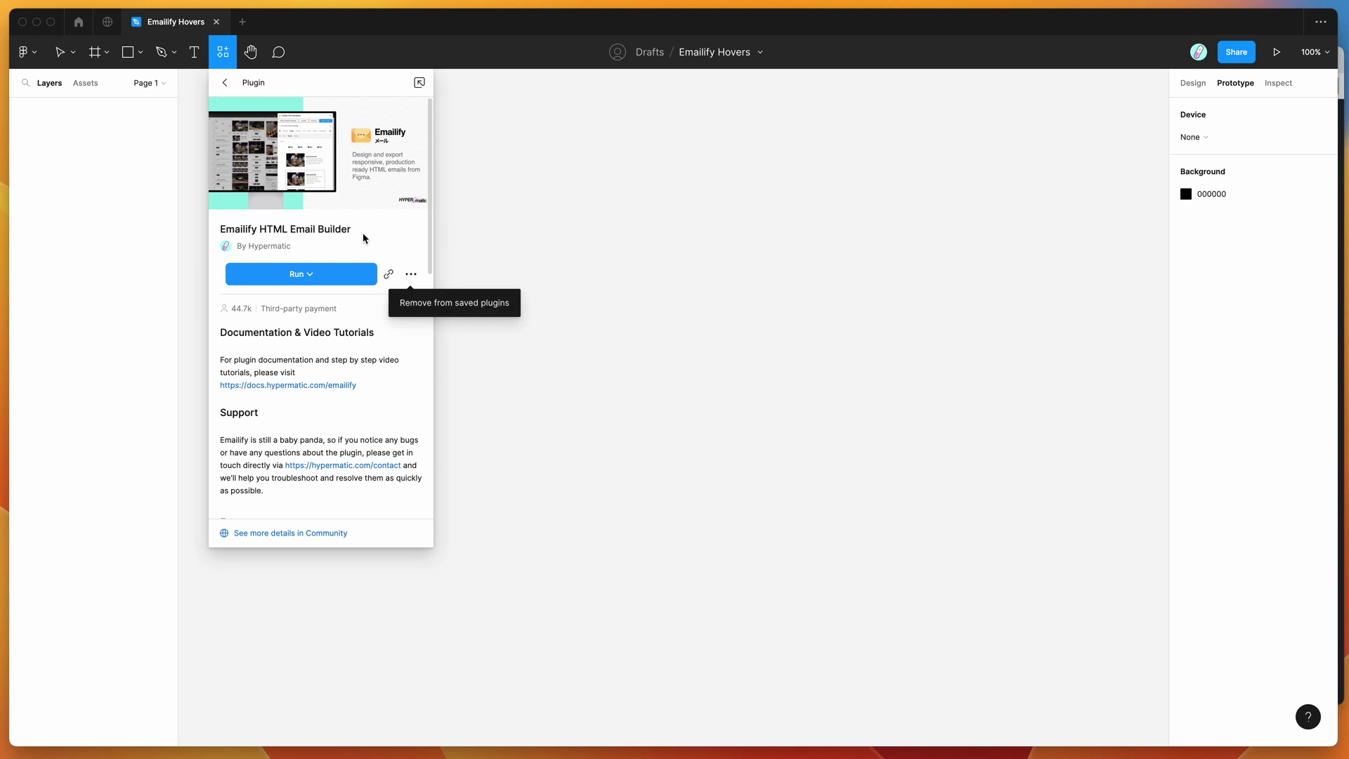
{"action": "left_click", "coordinate": [365, 232]}
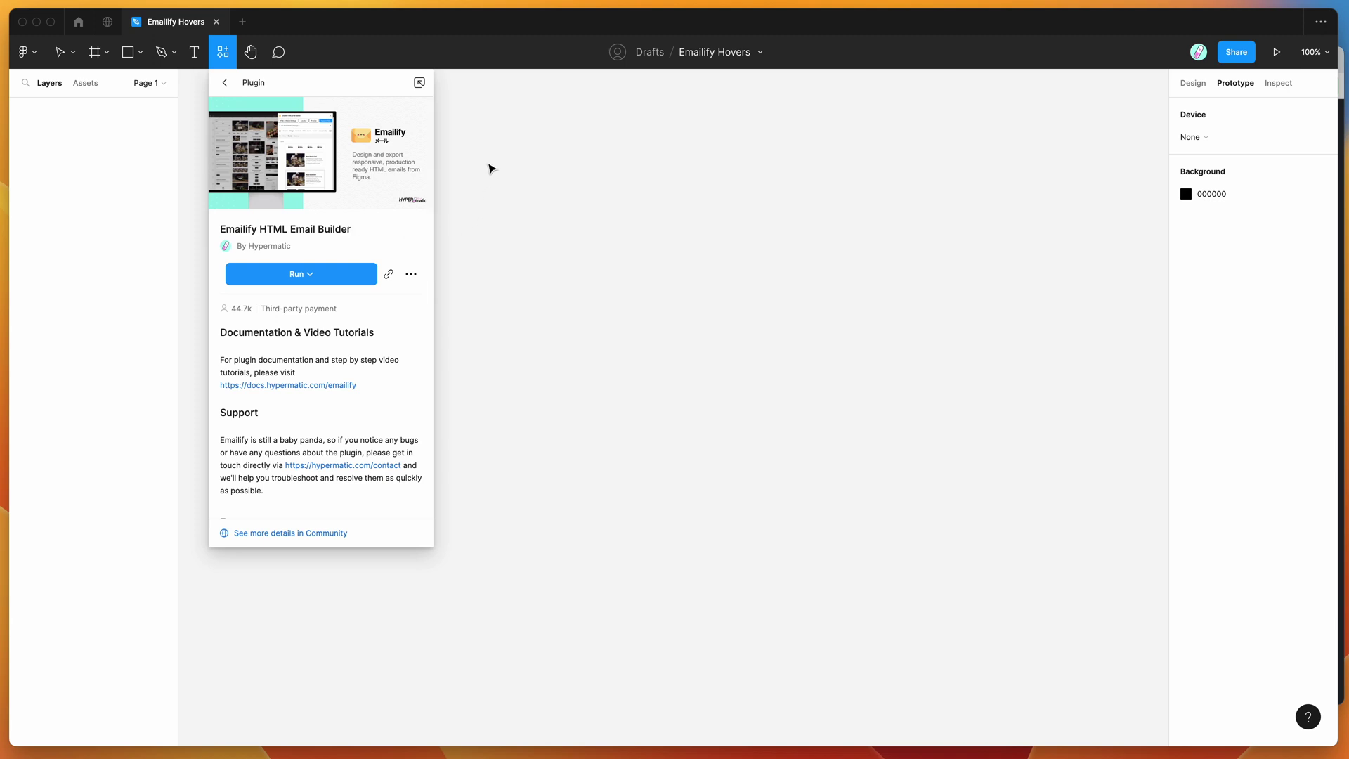
- Launch the saved Emailify HTML Email Builder plugin and move its window aside on the canvas
{"action": "left_click", "coordinate": [545, 140]}
{"action": "right_click", "coordinate": [543, 138]}
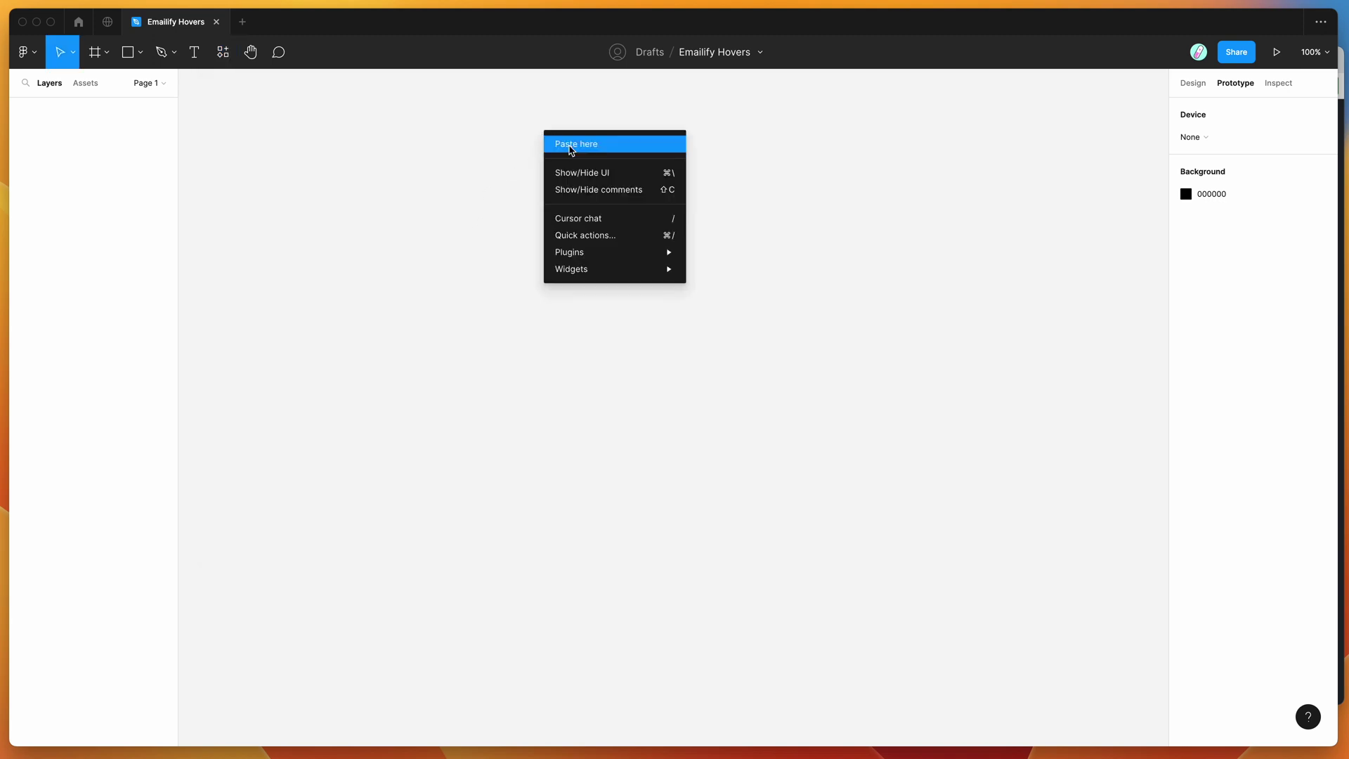
{"action": "mouse_move", "coordinate": [625, 254]}
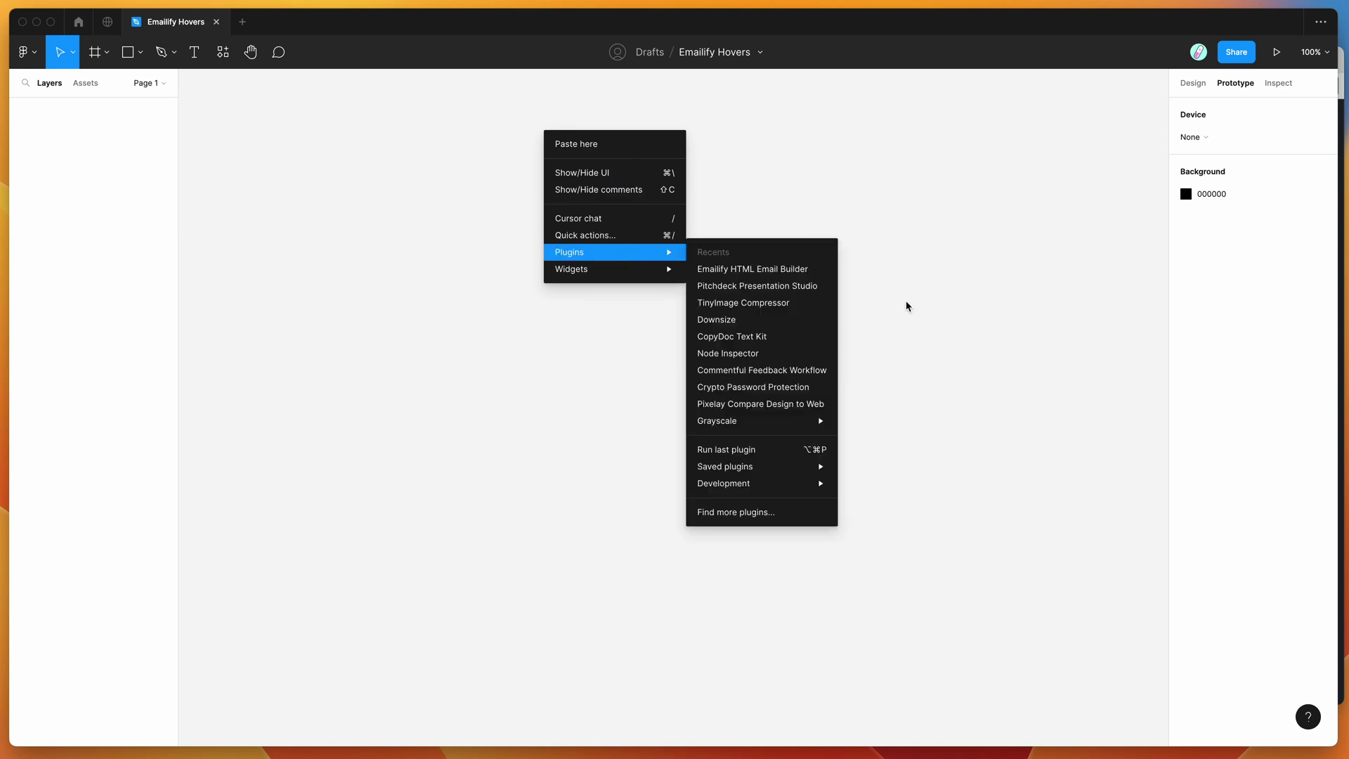
{"action": "mouse_move", "coordinate": [813, 467]}
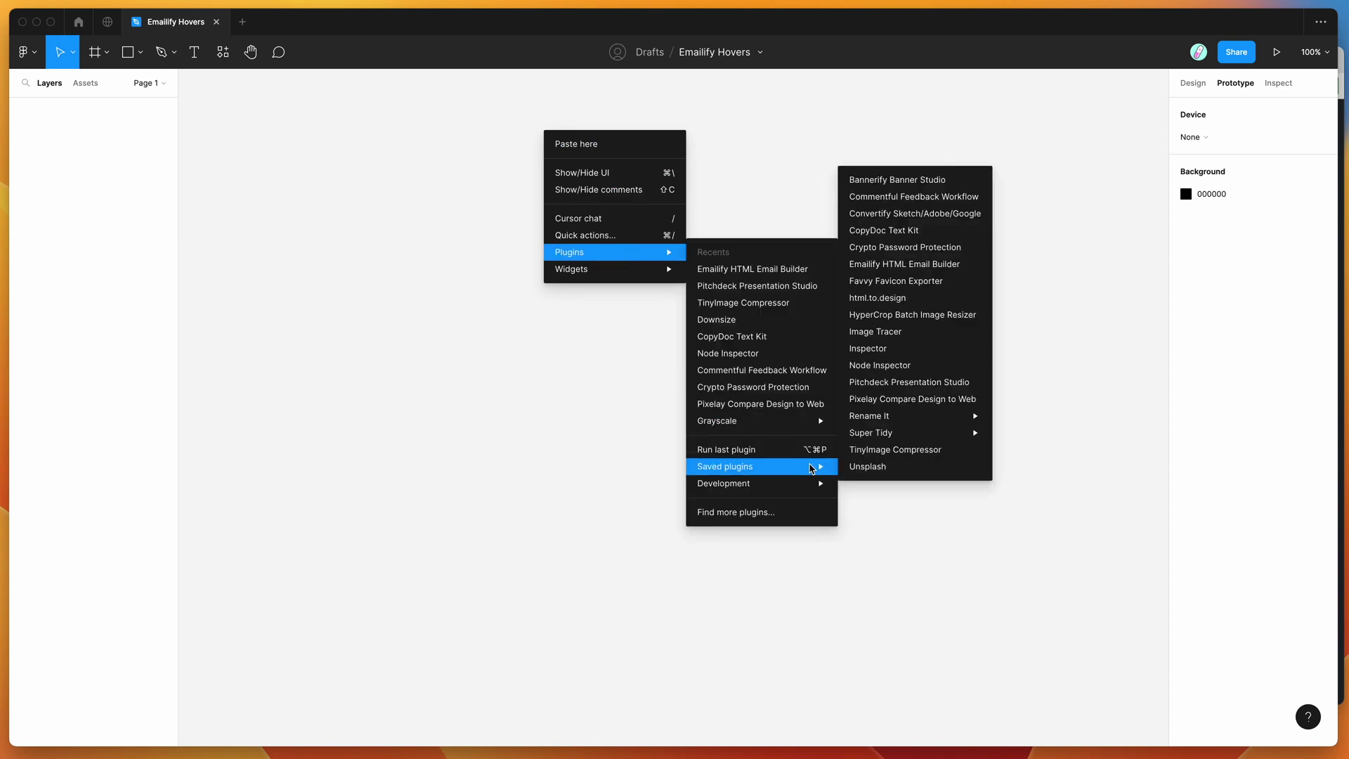
{"action": "left_click", "coordinate": [898, 265]}
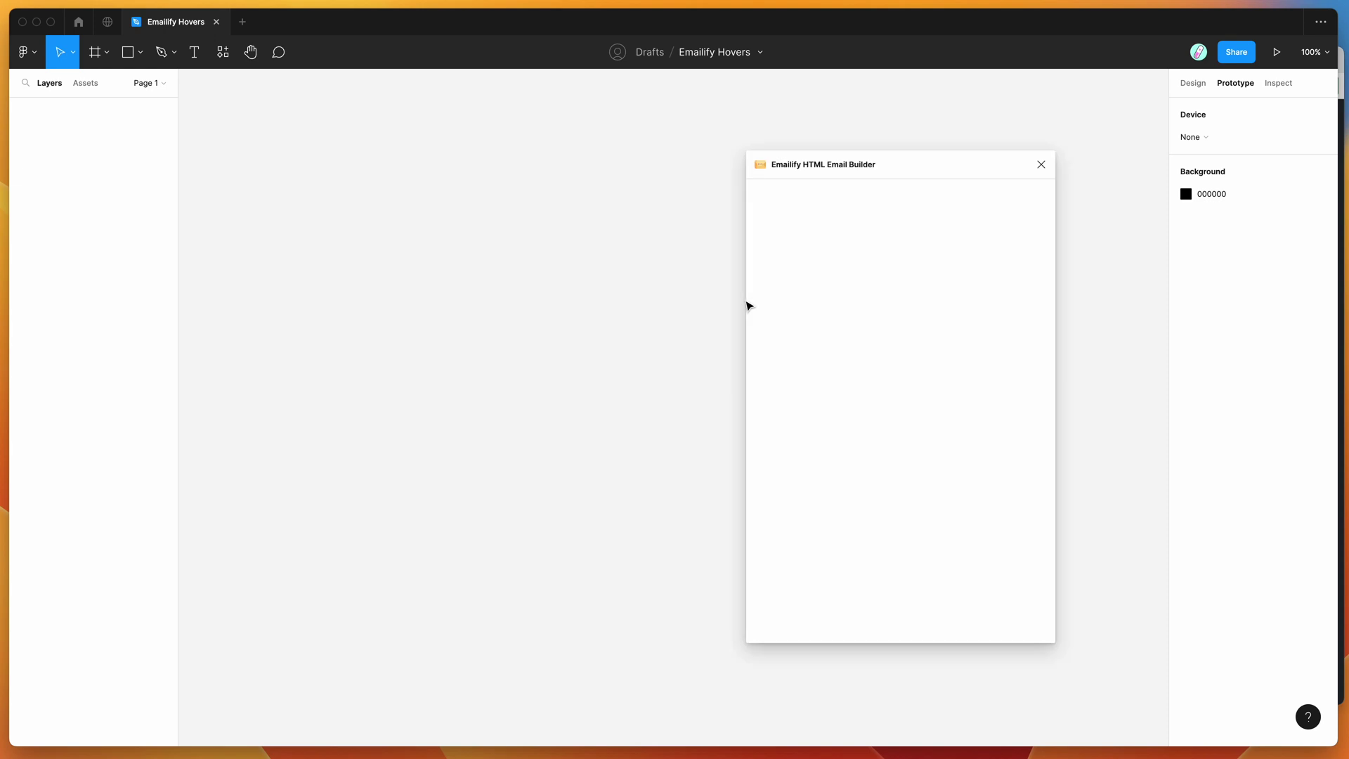
{"action": "left_click_drag", "start_coordinate": [903, 168], "coordinate": [981, 142]}
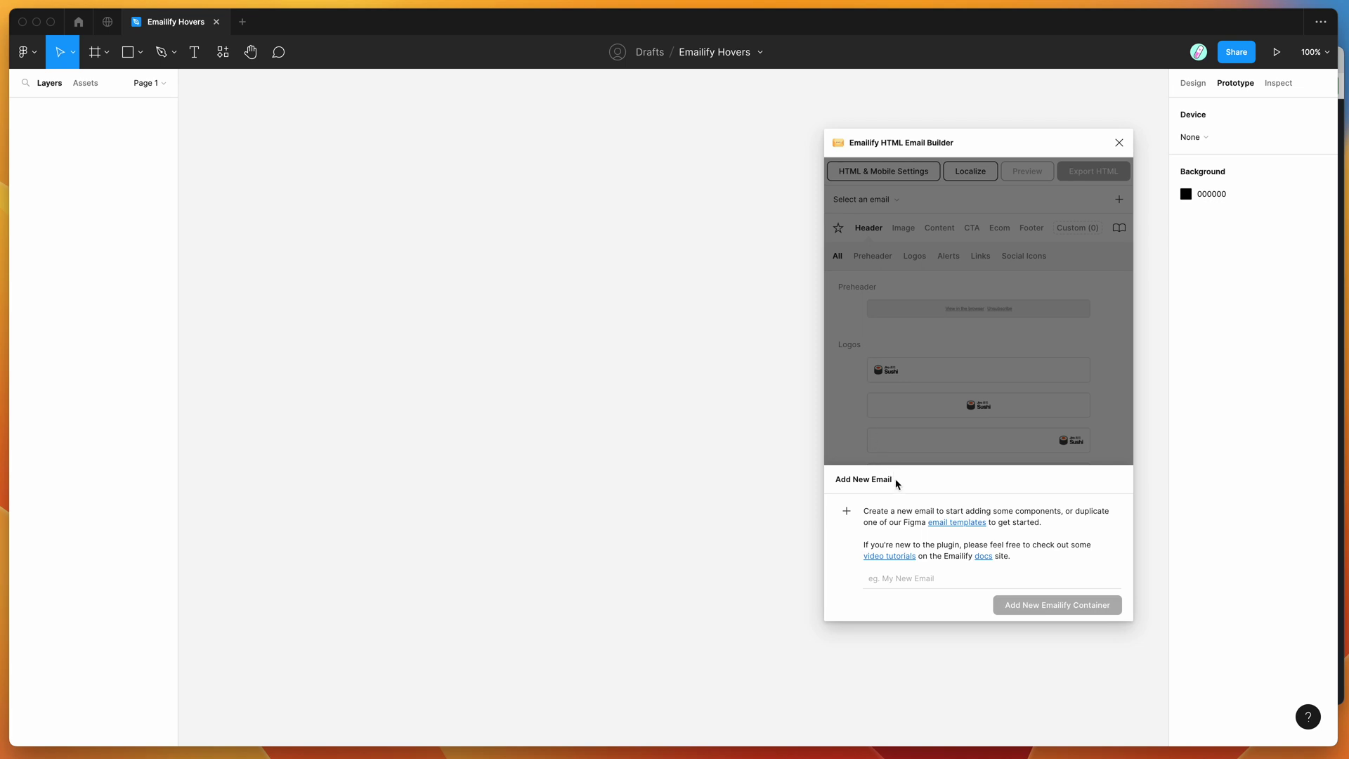
- Create a new Emailify email container named "My Email with Hovers"
{"action": "left_click", "coordinate": [917, 578]}
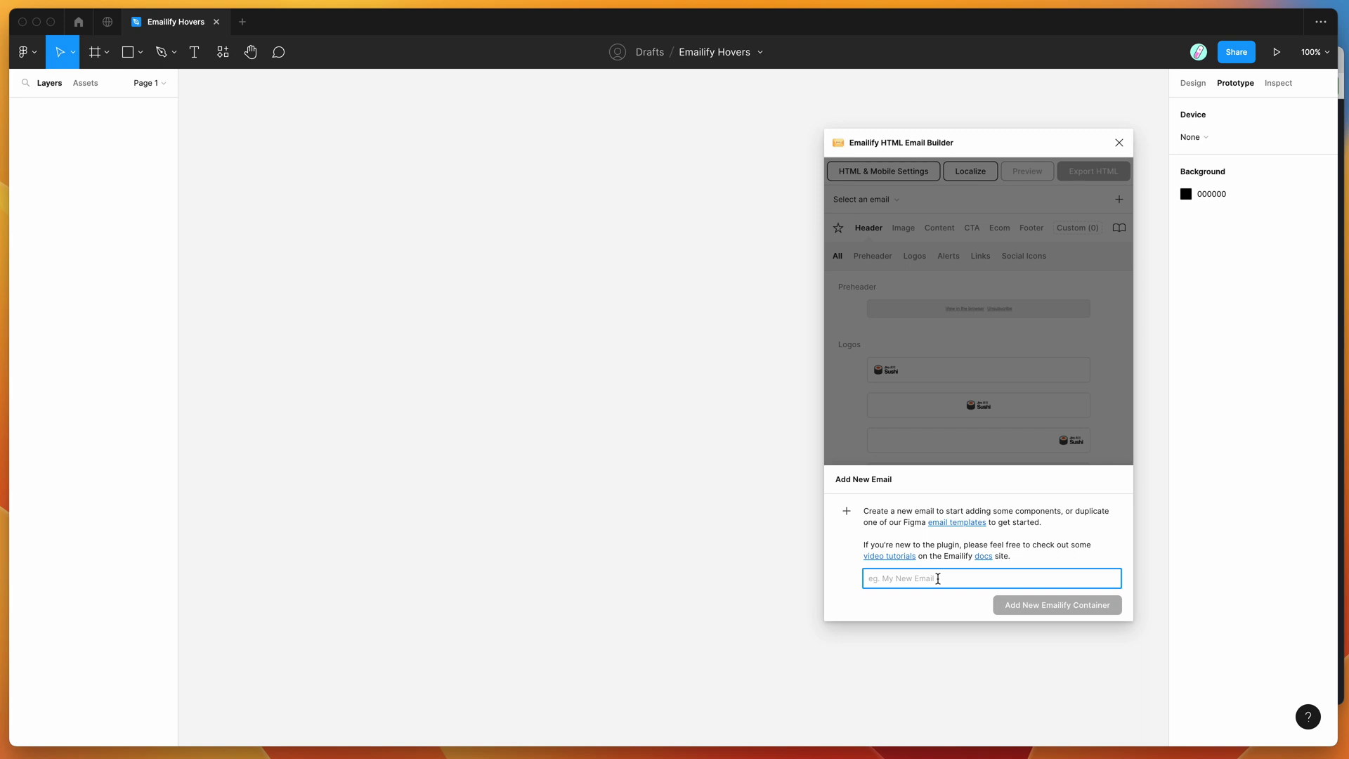
{"action": "type", "text": "My Email with Hovers"}
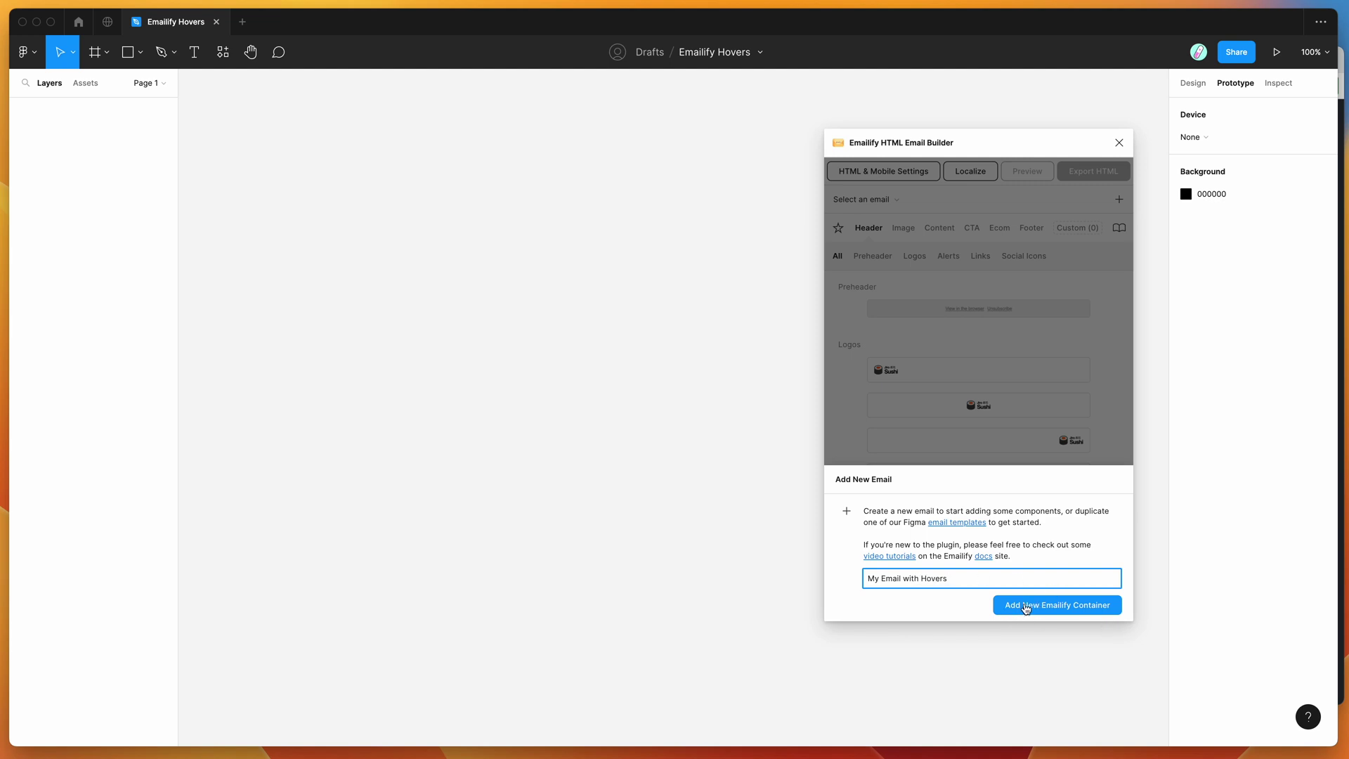
{"action": "left_click", "coordinate": [1028, 608]}
- Add the header component with the logo on the left to the email
{"action": "left_click_drag", "start_coordinate": [976, 144], "coordinate": [1049, 167]}
{"action": "scroll", "coordinate": [1023, 349], "scroll_direction": "down", "scroll_amount": 2}
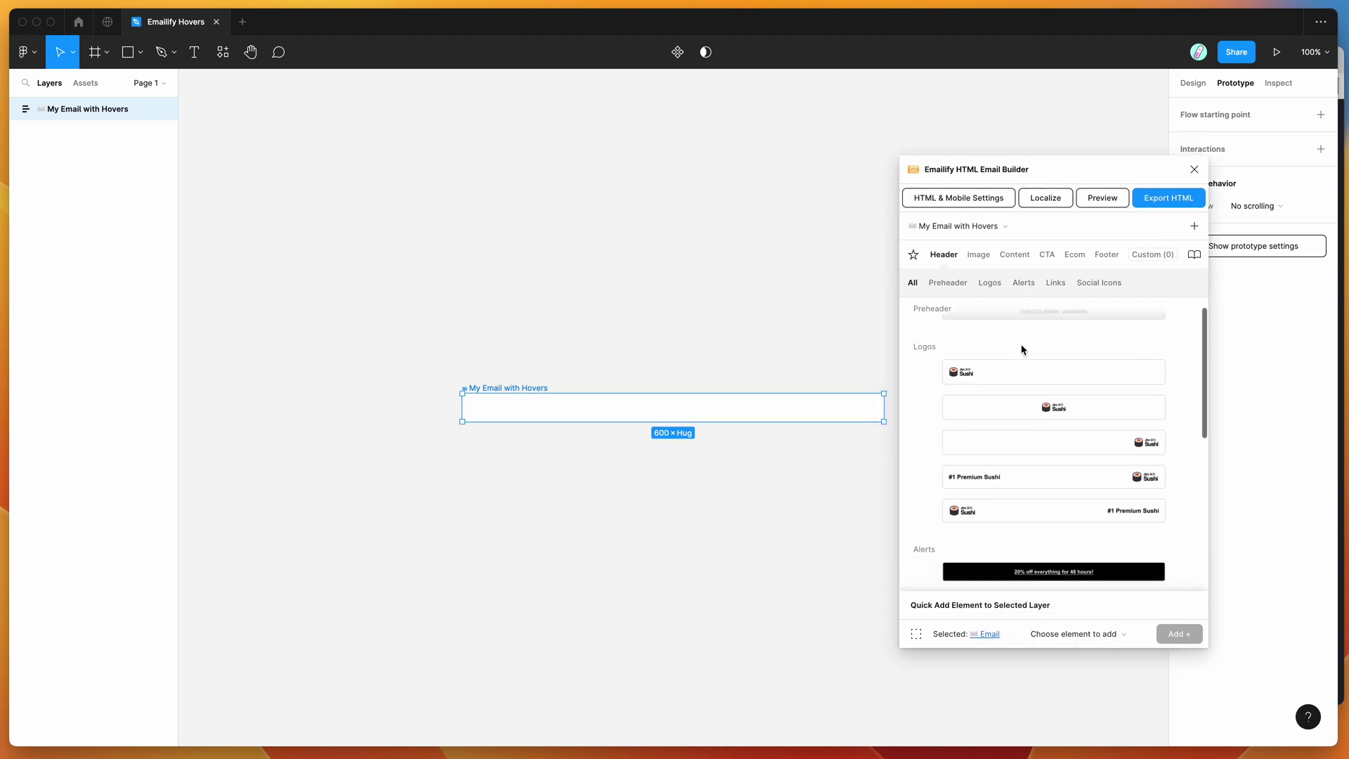
{"action": "left_click", "coordinate": [1012, 367]}
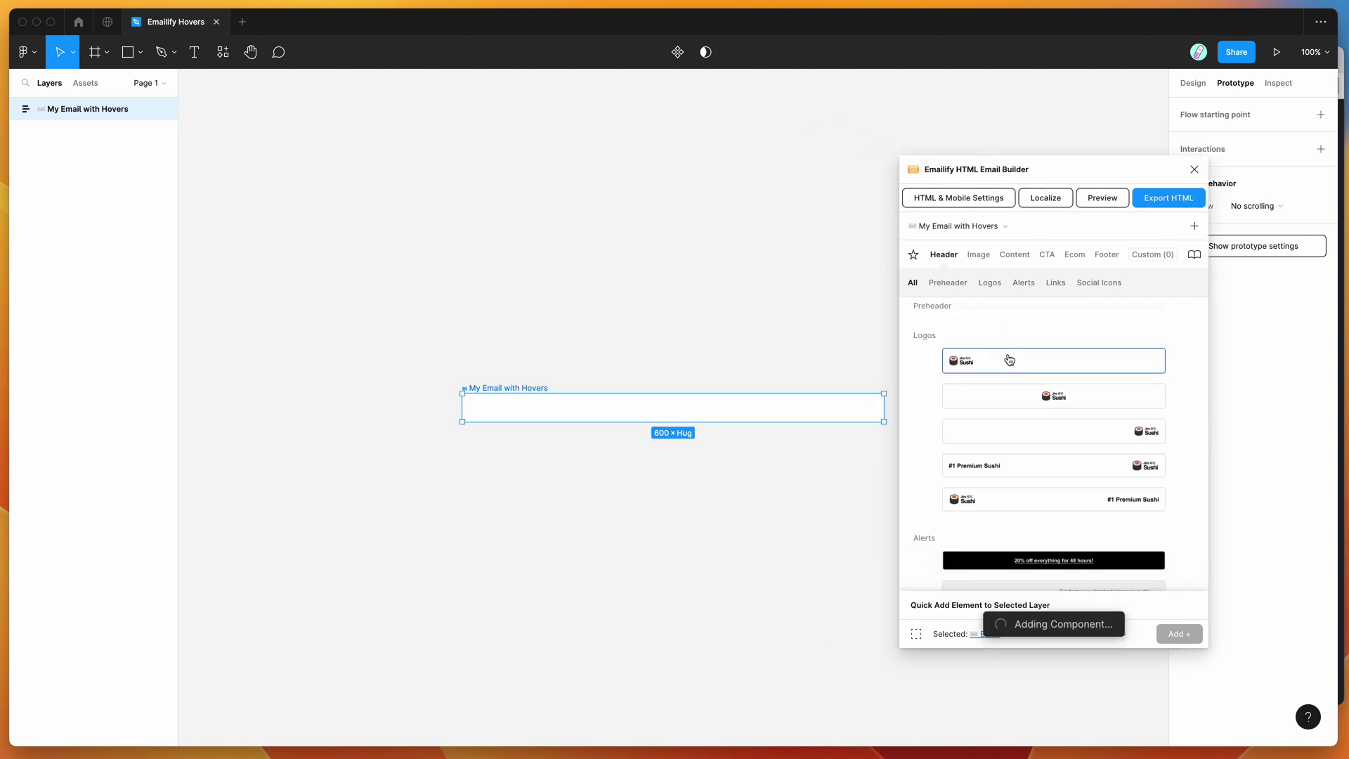
- Add the "Welcome to Jiro" call-to-action hero with the Book Now button below the logo header
{"action": "scroll", "coordinate": [996, 331], "scroll_direction": "down", "scroll_amount": 6}
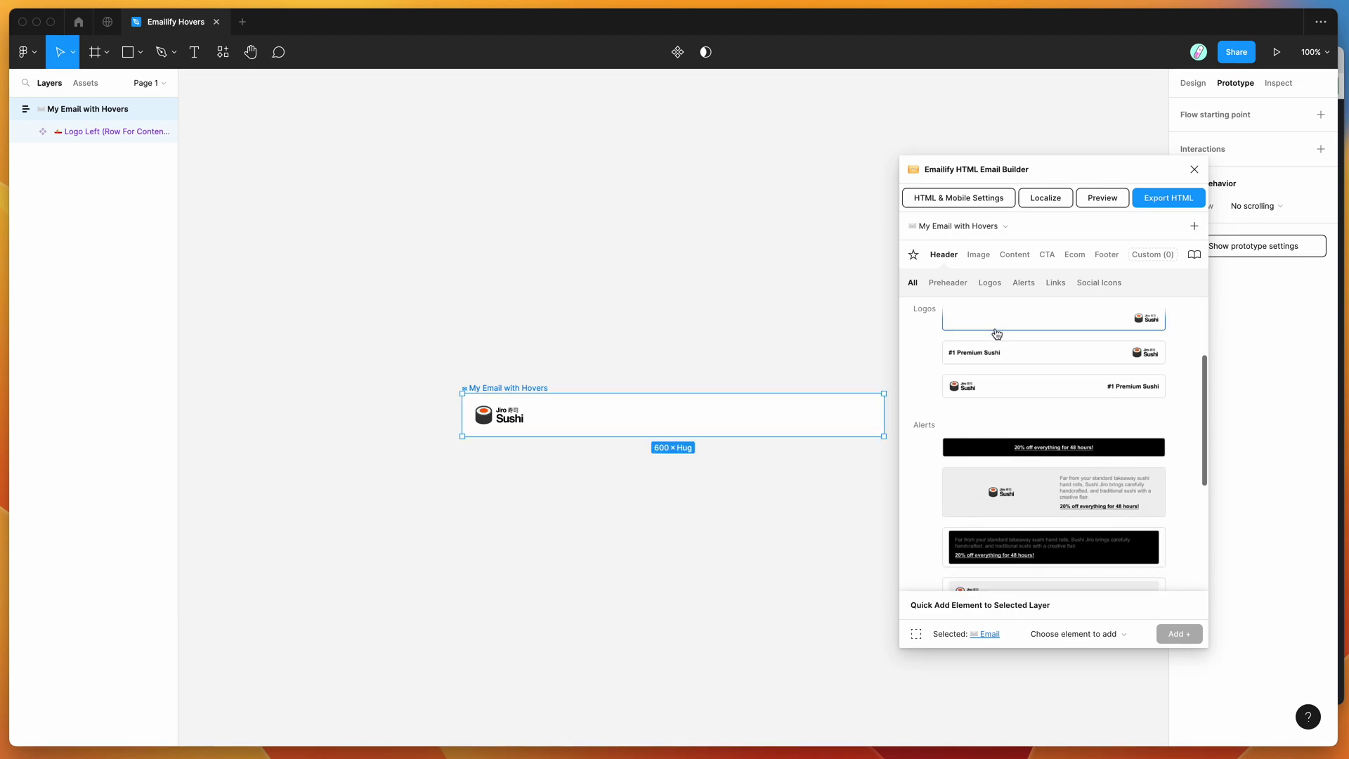
{"action": "left_click", "coordinate": [1048, 255]}
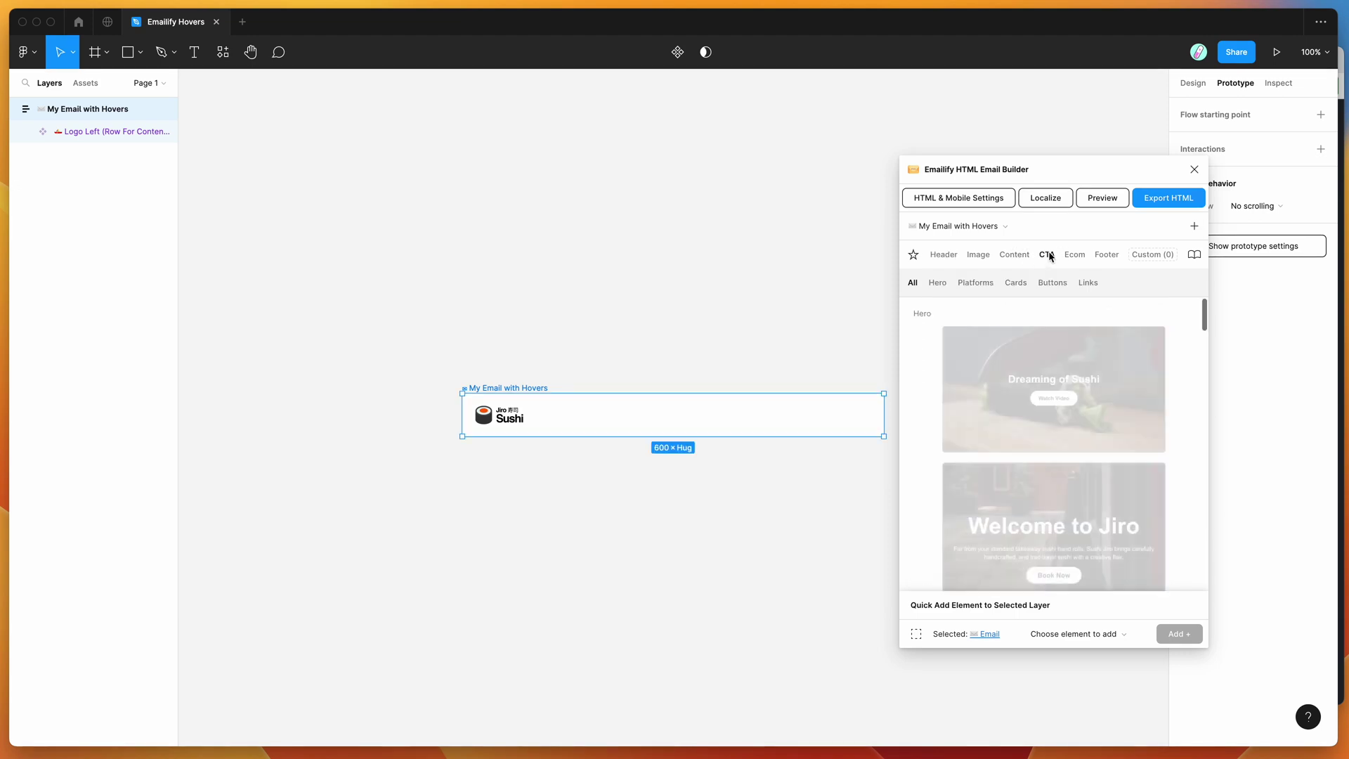
{"action": "left_click", "coordinate": [1040, 418]}
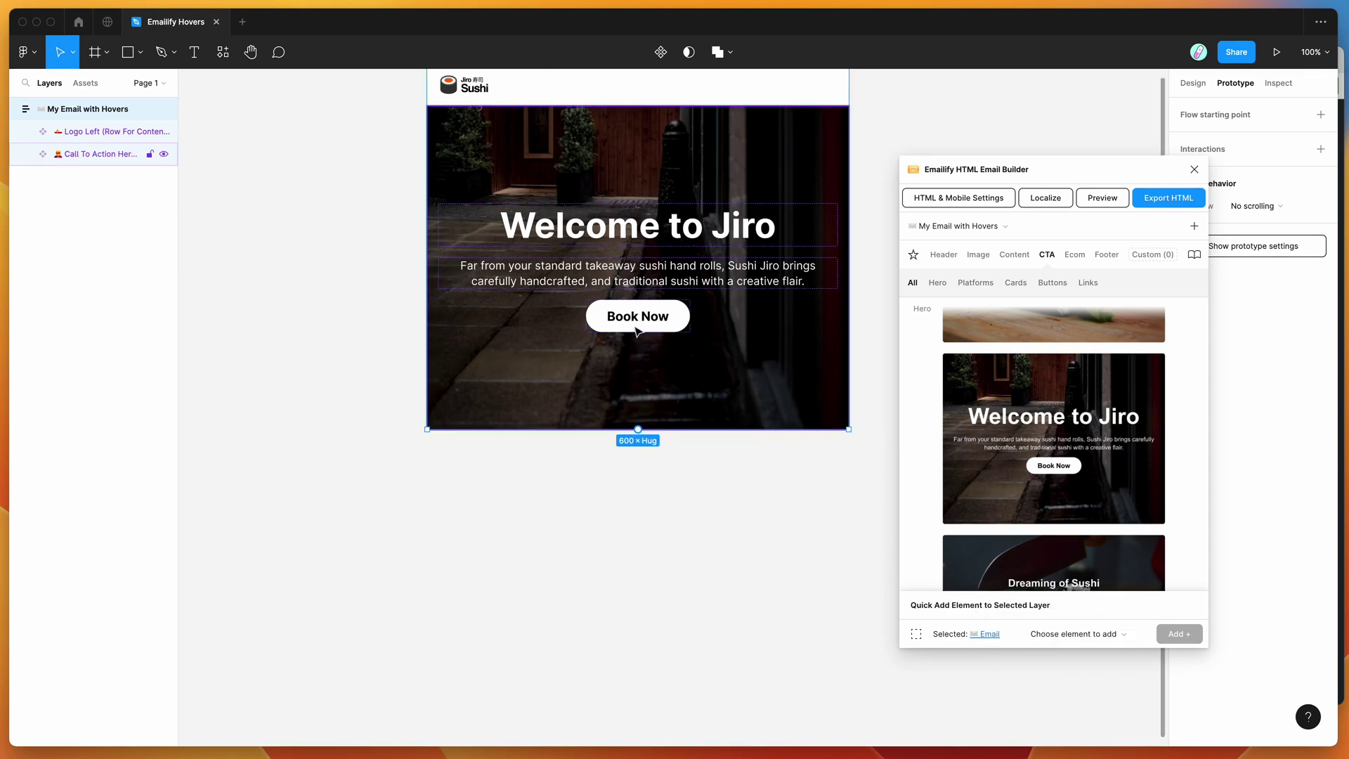
- Add the split call-to-action card "Head Sushi Chef" with its image and Learn More button beneath the hero
{"action": "left_click", "coordinate": [1052, 259]}
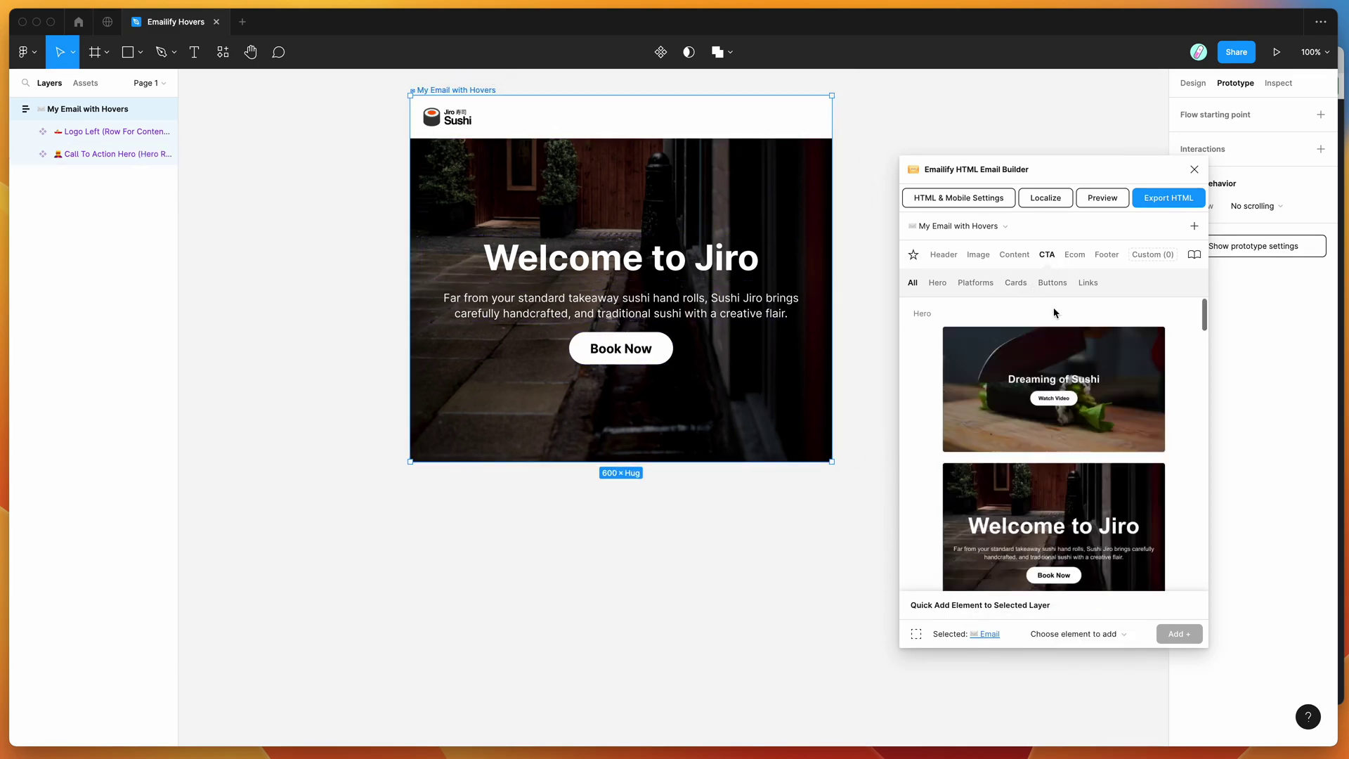
{"action": "scroll", "coordinate": [1047, 366], "scroll_direction": "down", "scroll_amount": 5}
{"action": "scroll", "coordinate": [1043, 427], "scroll_direction": "down", "scroll_amount": 10}
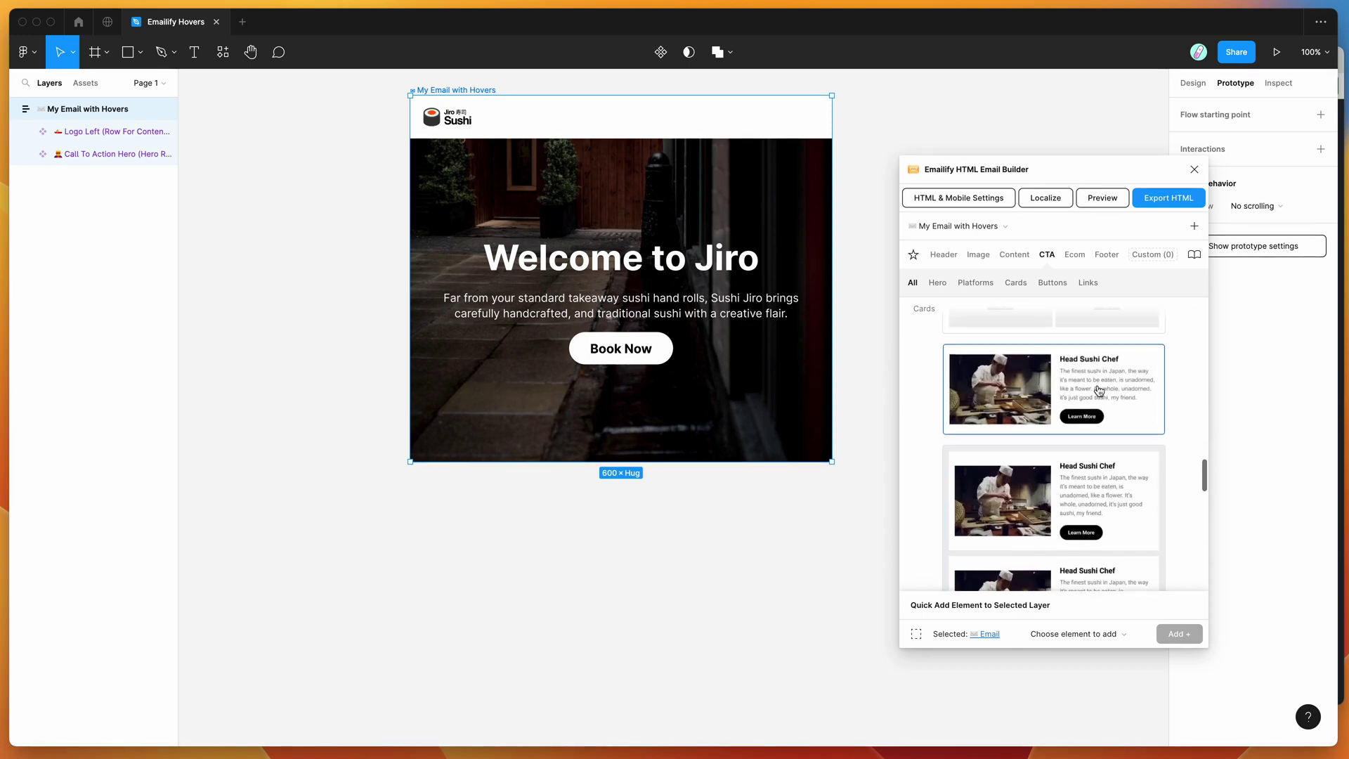
{"action": "left_click", "coordinate": [1096, 391]}
{"action": "scroll", "coordinate": [620, 425], "scroll_direction": "down", "scroll_amount": 1}
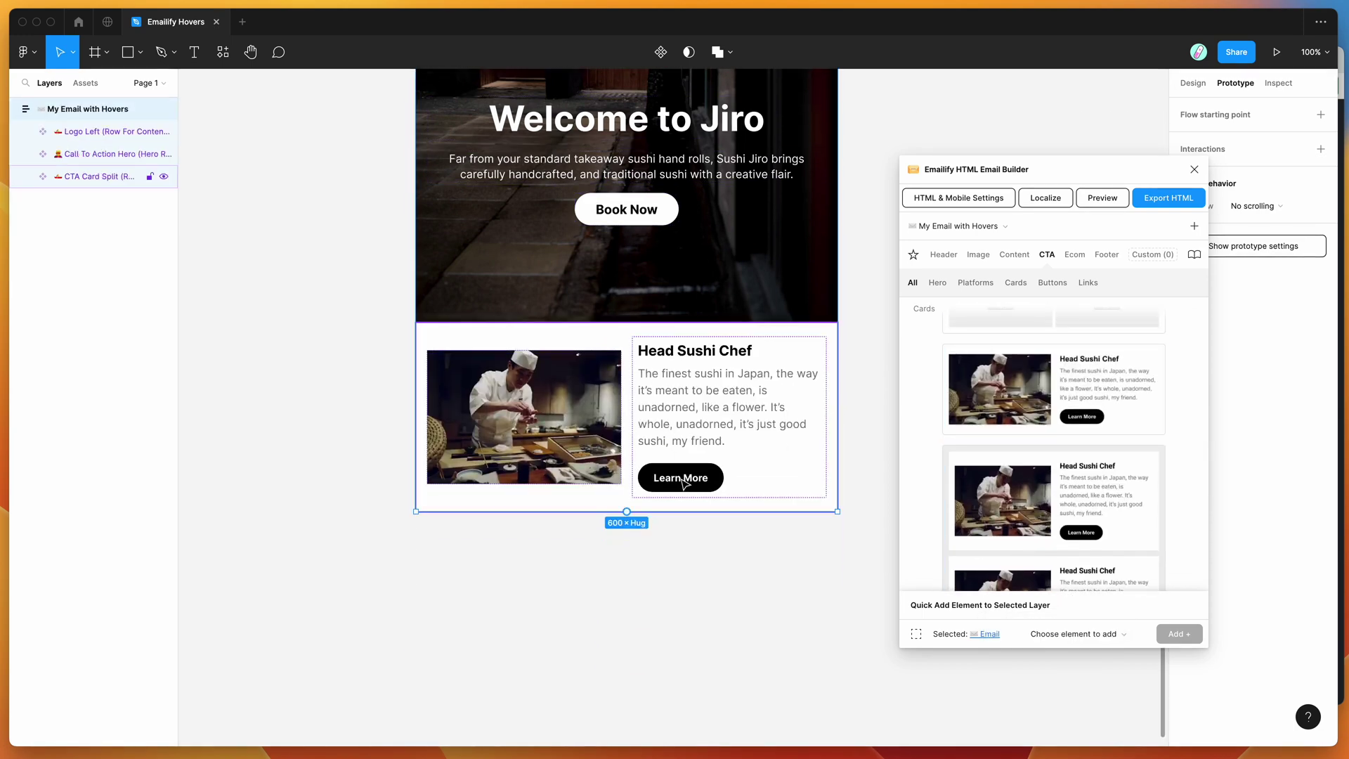
{"action": "scroll", "coordinate": [683, 484], "scroll_direction": "down", "scroll_amount": 3}
- Add the Klaviyo footer component to the end of the email
{"action": "left_click", "coordinate": [1103, 254]}
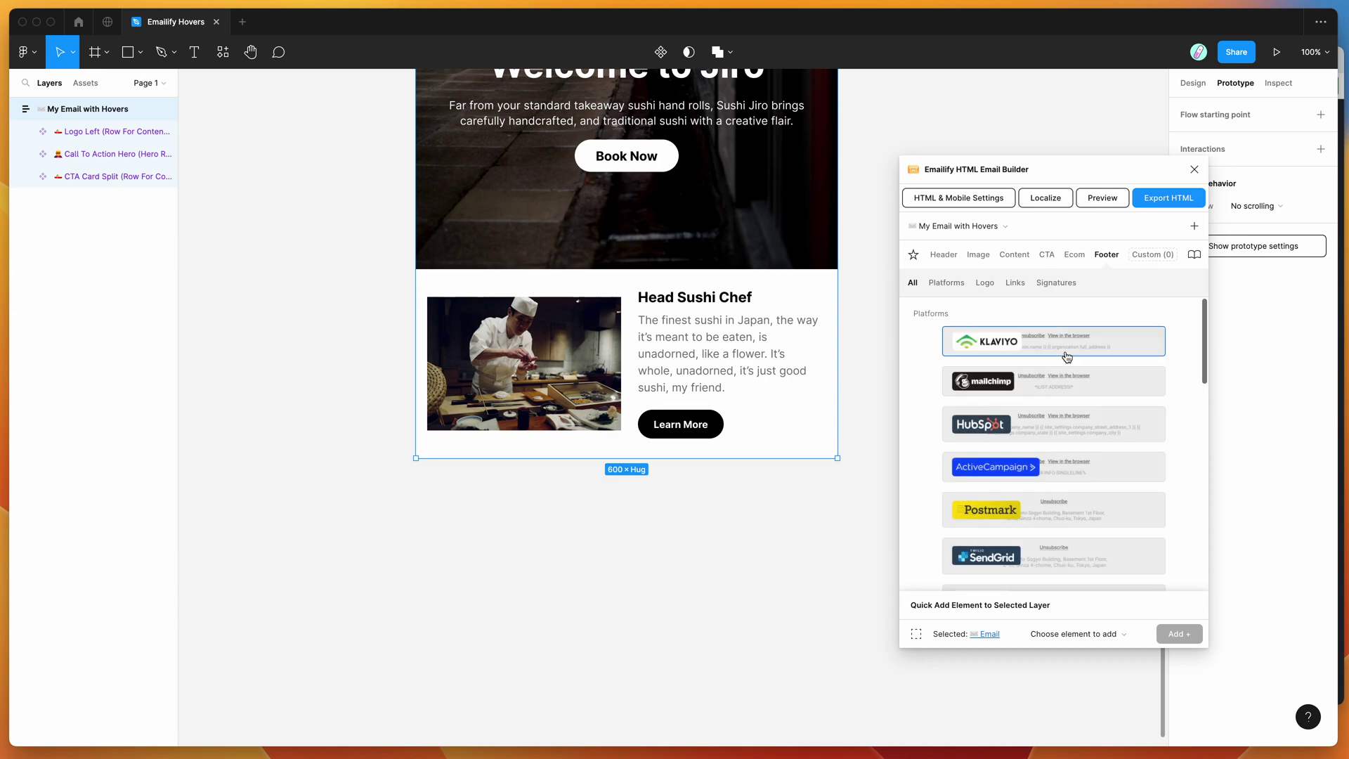
{"action": "left_click", "coordinate": [1054, 345]}
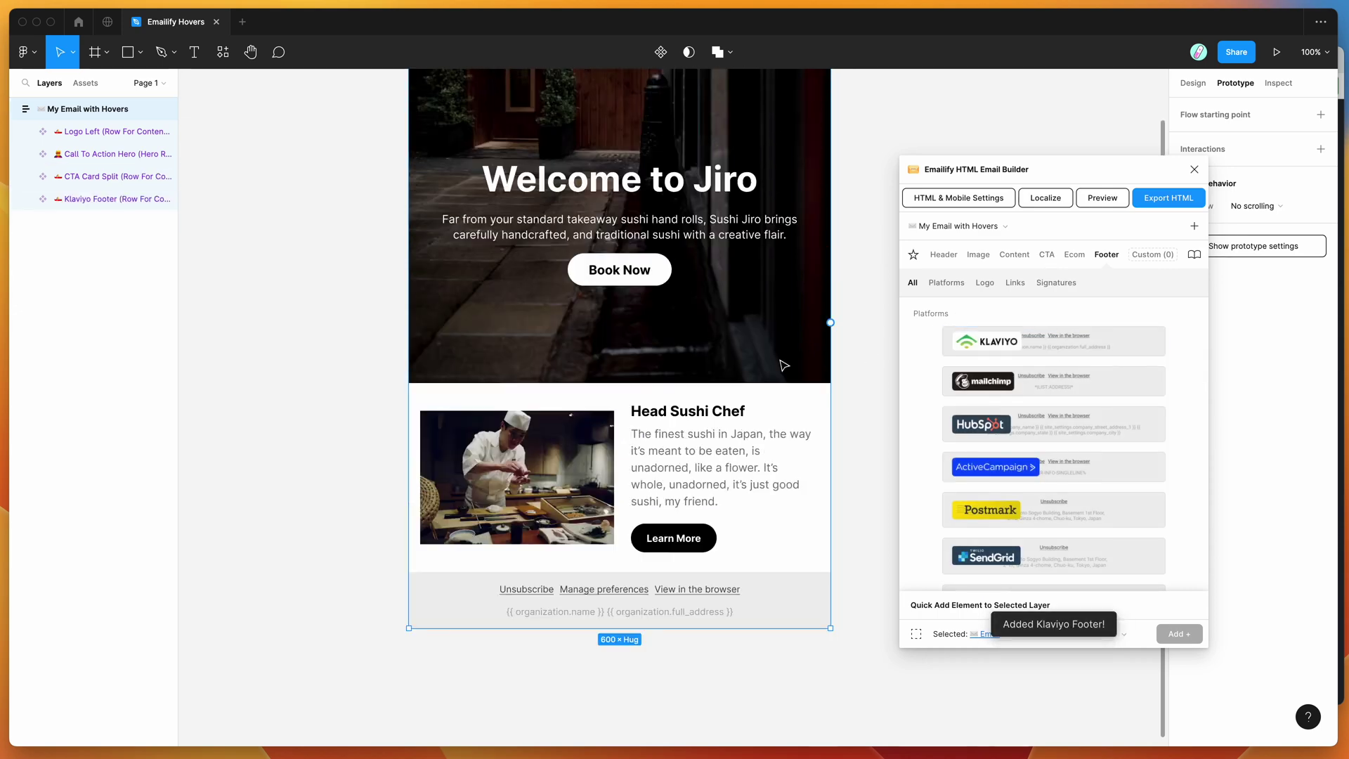
{"action": "scroll", "coordinate": [785, 366], "scroll_direction": "right", "scroll_amount": 3}
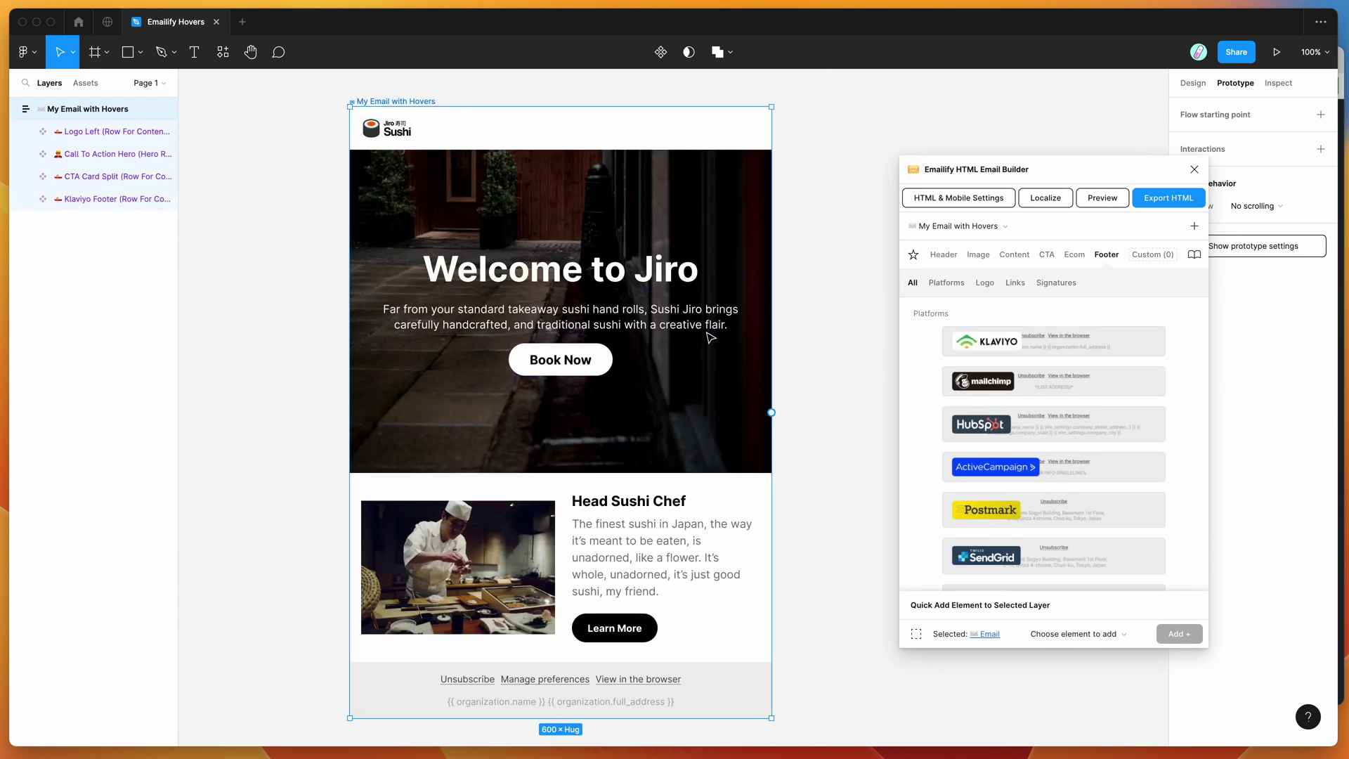
{"action": "scroll", "coordinate": [673, 323], "scroll_direction": "right", "scroll_amount": 1}
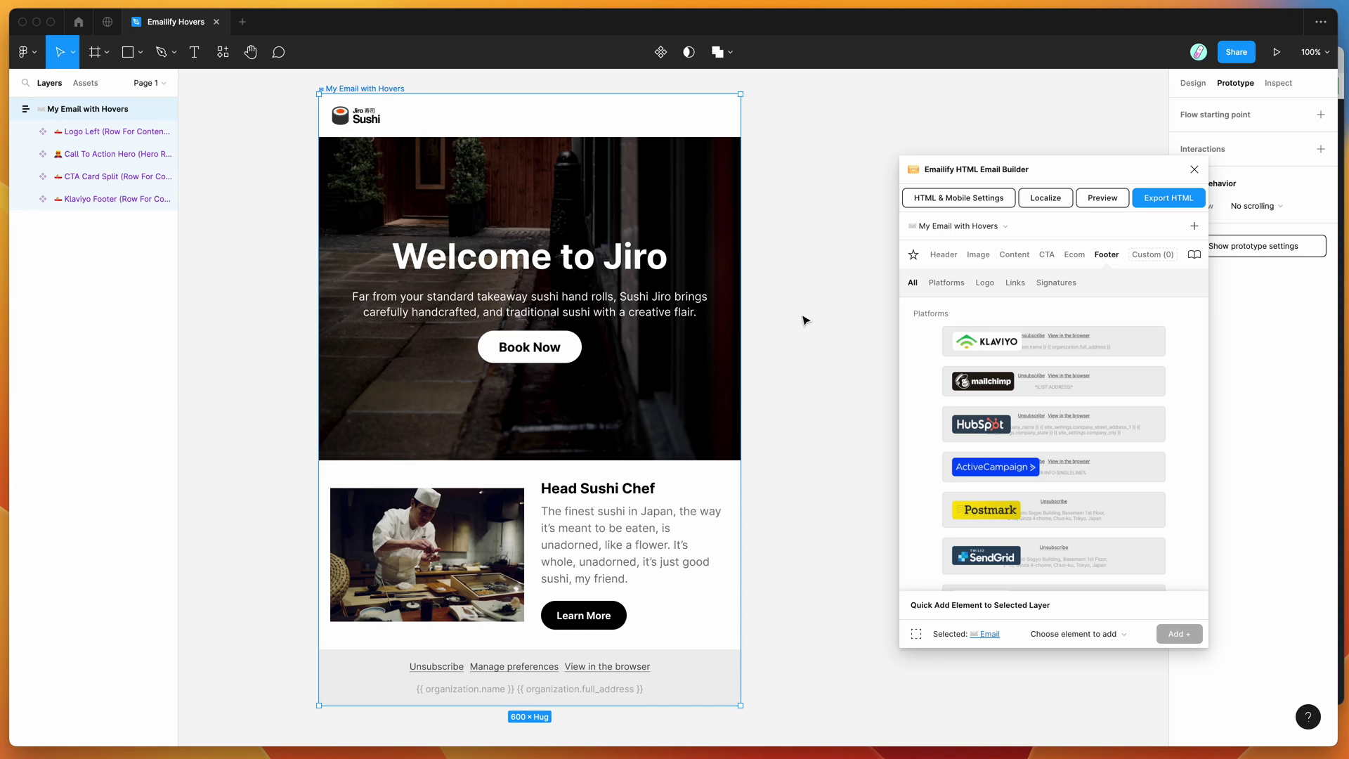
{"action": "scroll", "coordinate": [803, 320], "scroll_direction": "right", "scroll_amount": 1}
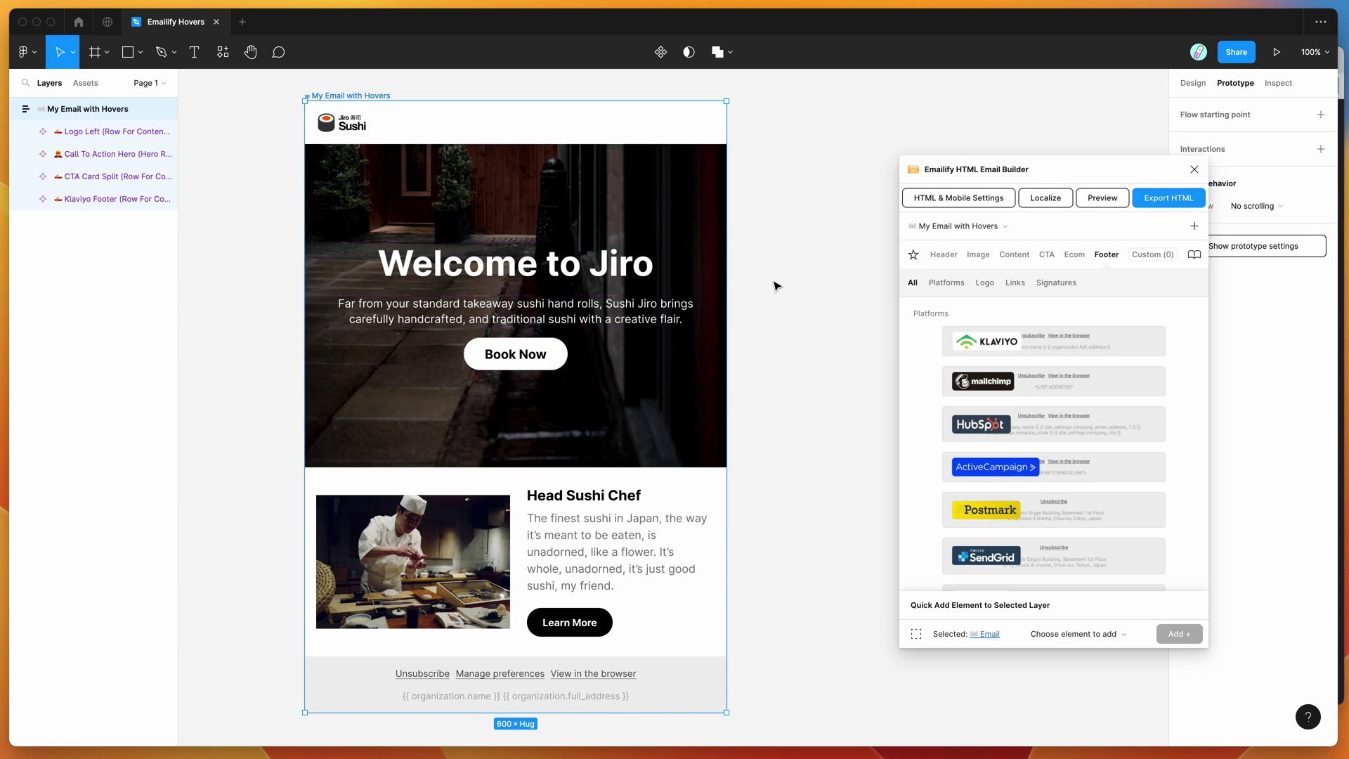
{"action": "scroll", "coordinate": [776, 286], "scroll_direction": "right", "scroll_amount": 1}
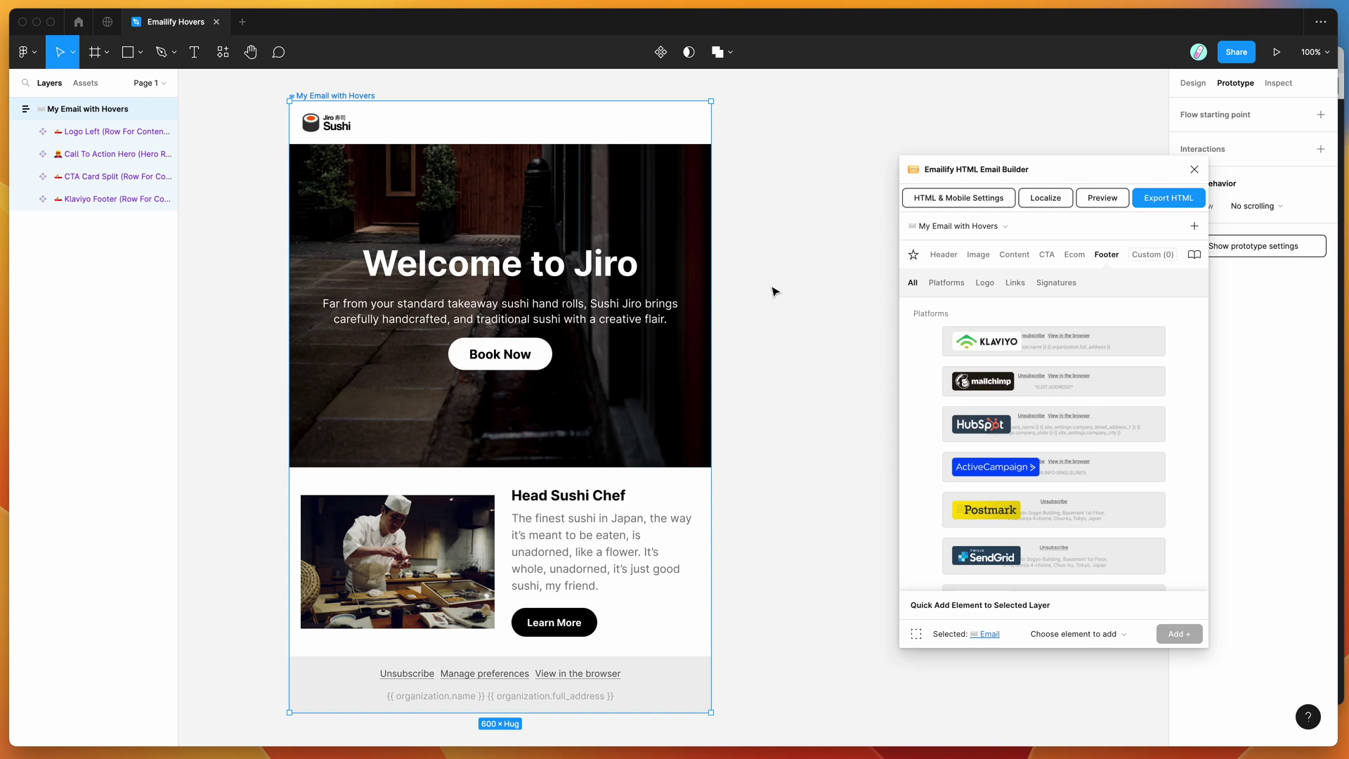
{"action": "scroll", "coordinate": [773, 290], "scroll_direction": "right", "scroll_amount": 1}
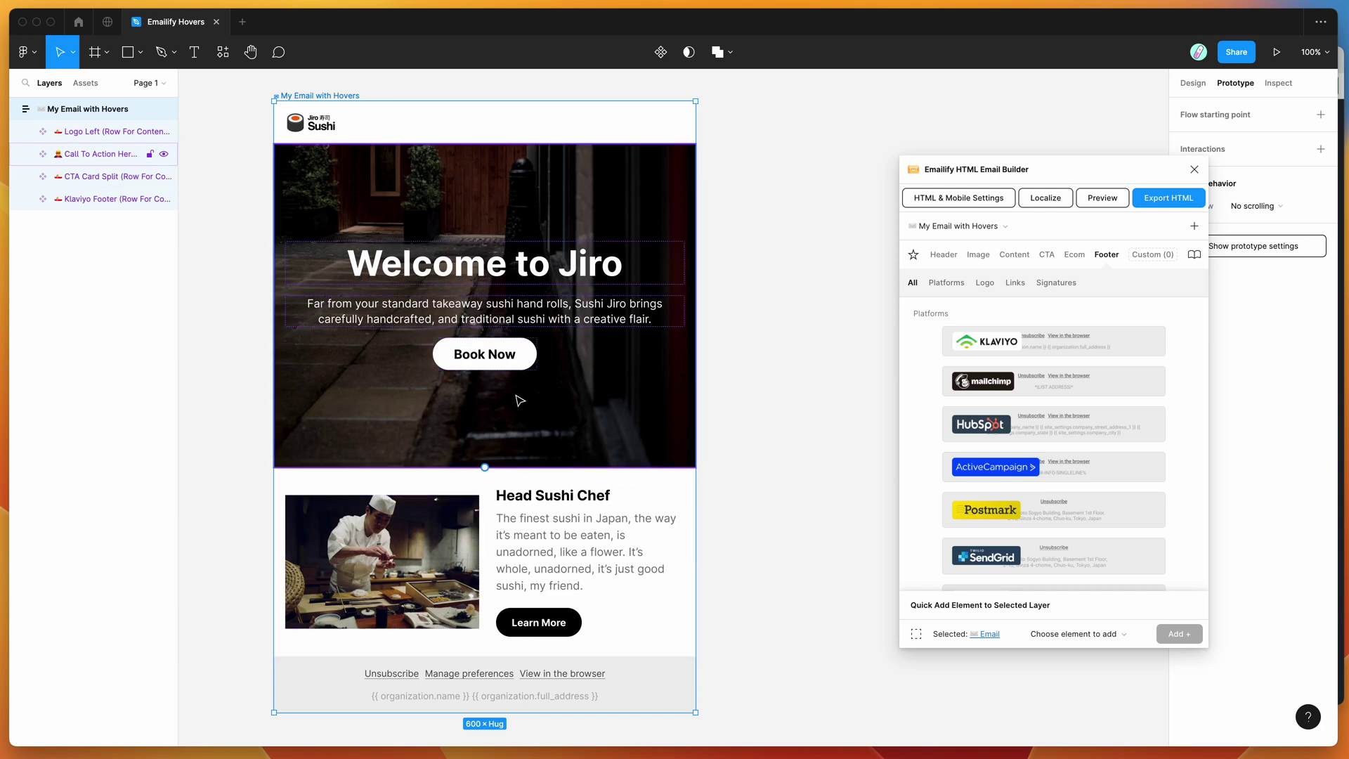
- Select the Book Now button frame in the hero and show its design properties
{"action": "double_click", "coordinate": [531, 351]}
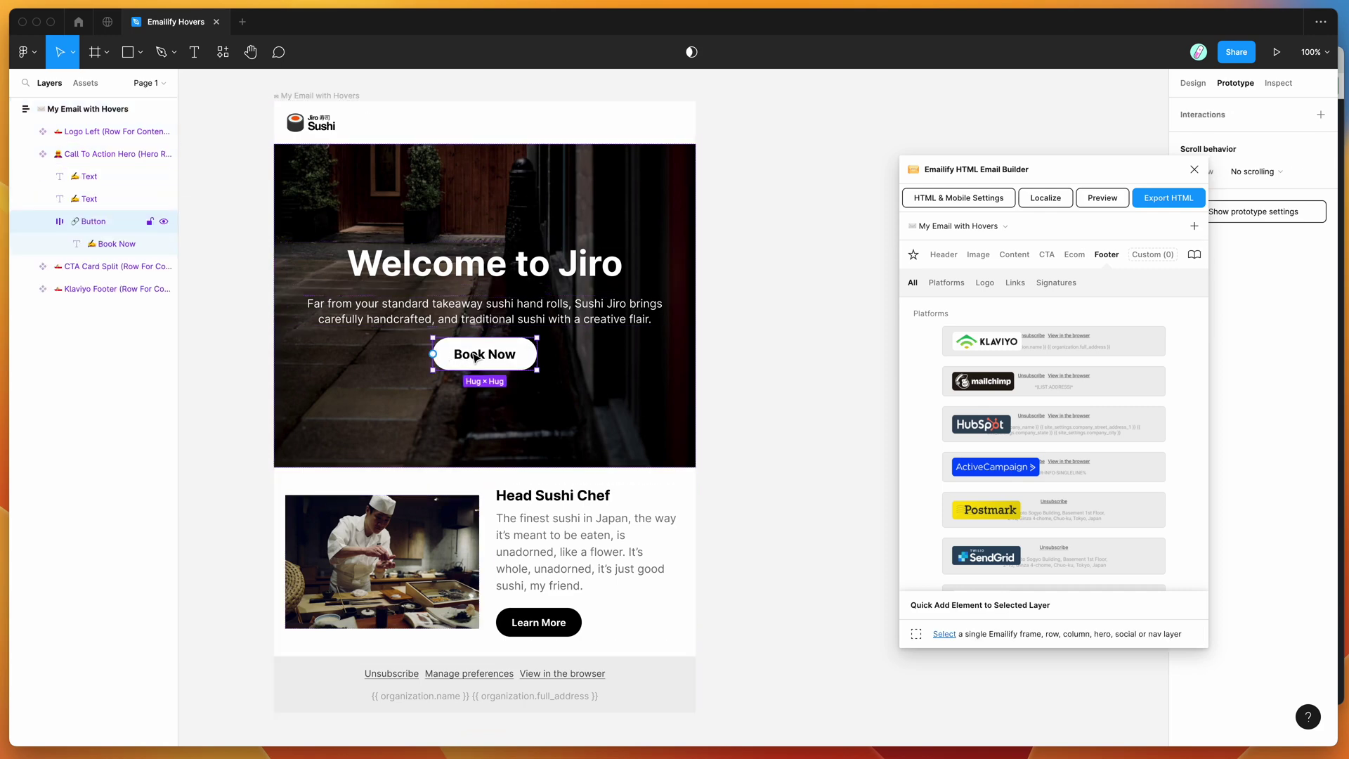
{"action": "scroll", "coordinate": [475, 358], "scroll_direction": "down", "scroll_amount": 1}
{"action": "scroll", "coordinate": [475, 359], "scroll_direction": "up", "scroll_amount": 3}
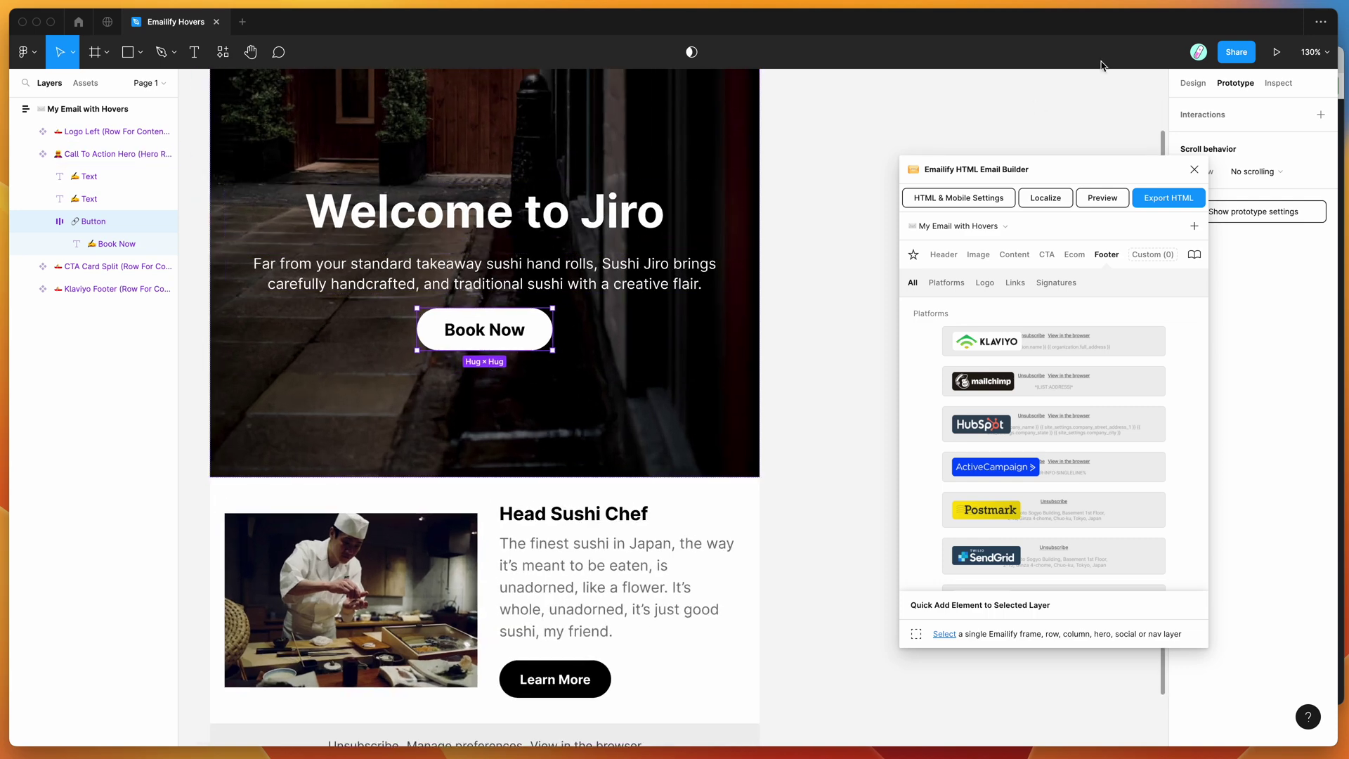
{"action": "left_click", "coordinate": [1187, 83]}
- Preview the email at iPhone SE width and look through its mobile layout
{"action": "left_click_drag", "start_coordinate": [1106, 181], "coordinate": [926, 120]}
{"action": "left_click", "coordinate": [917, 139]}
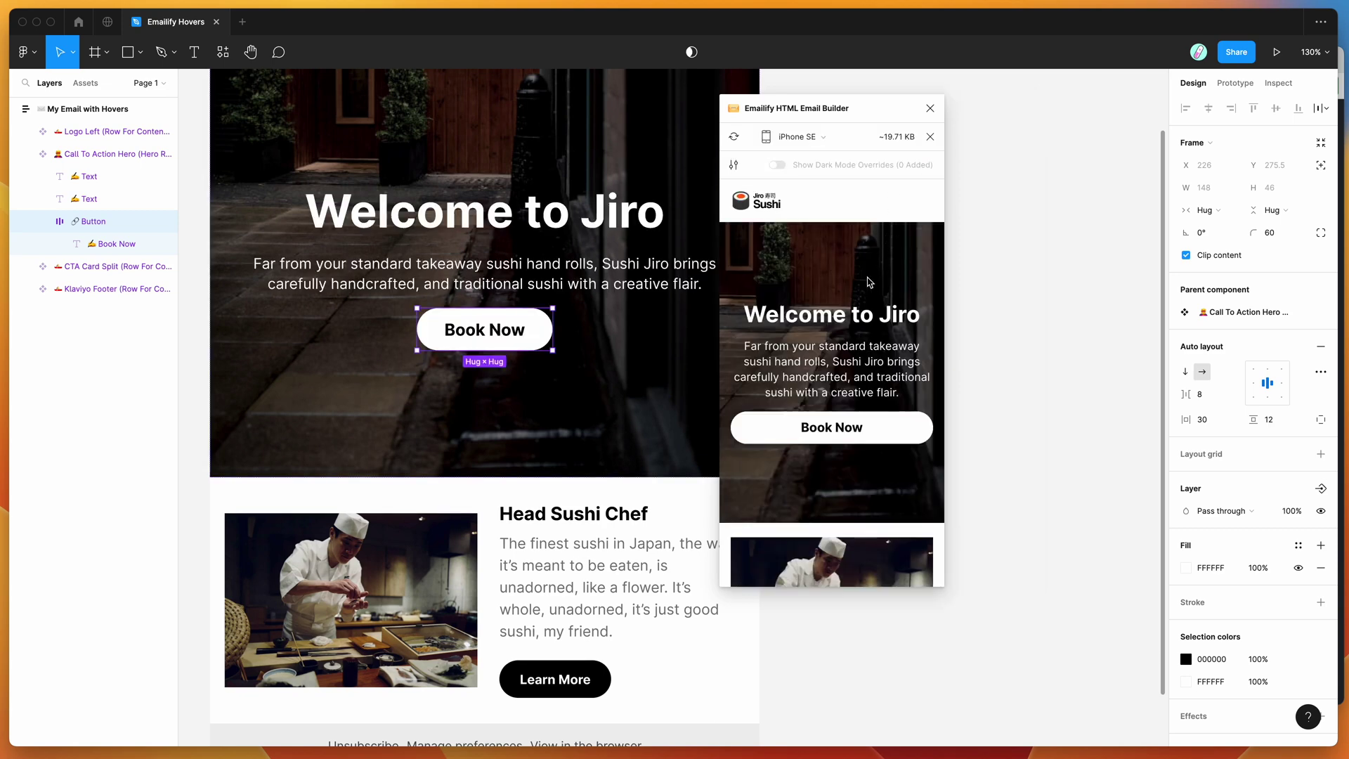
{"action": "scroll", "coordinate": [829, 436], "scroll_direction": "down", "scroll_amount": 5}
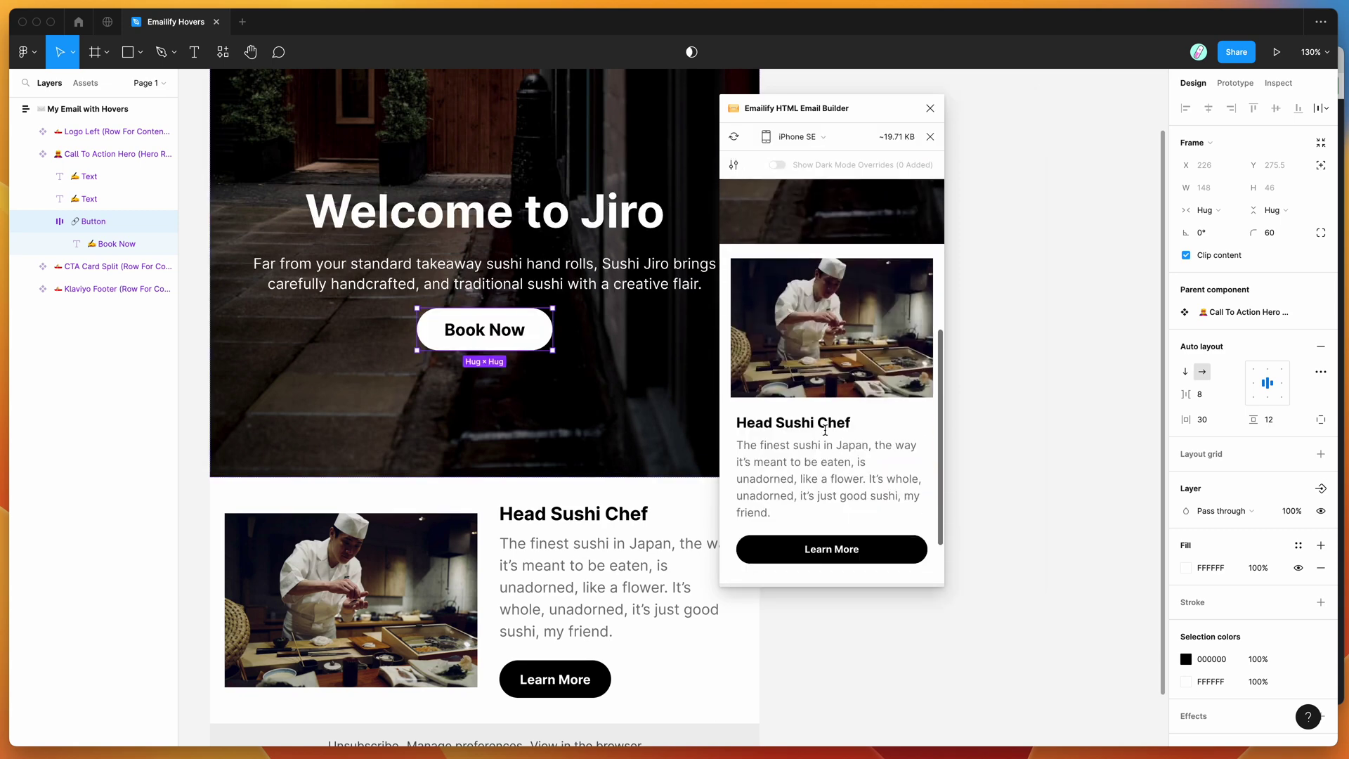
{"action": "scroll", "coordinate": [831, 499], "scroll_direction": "down", "scroll_amount": 1}
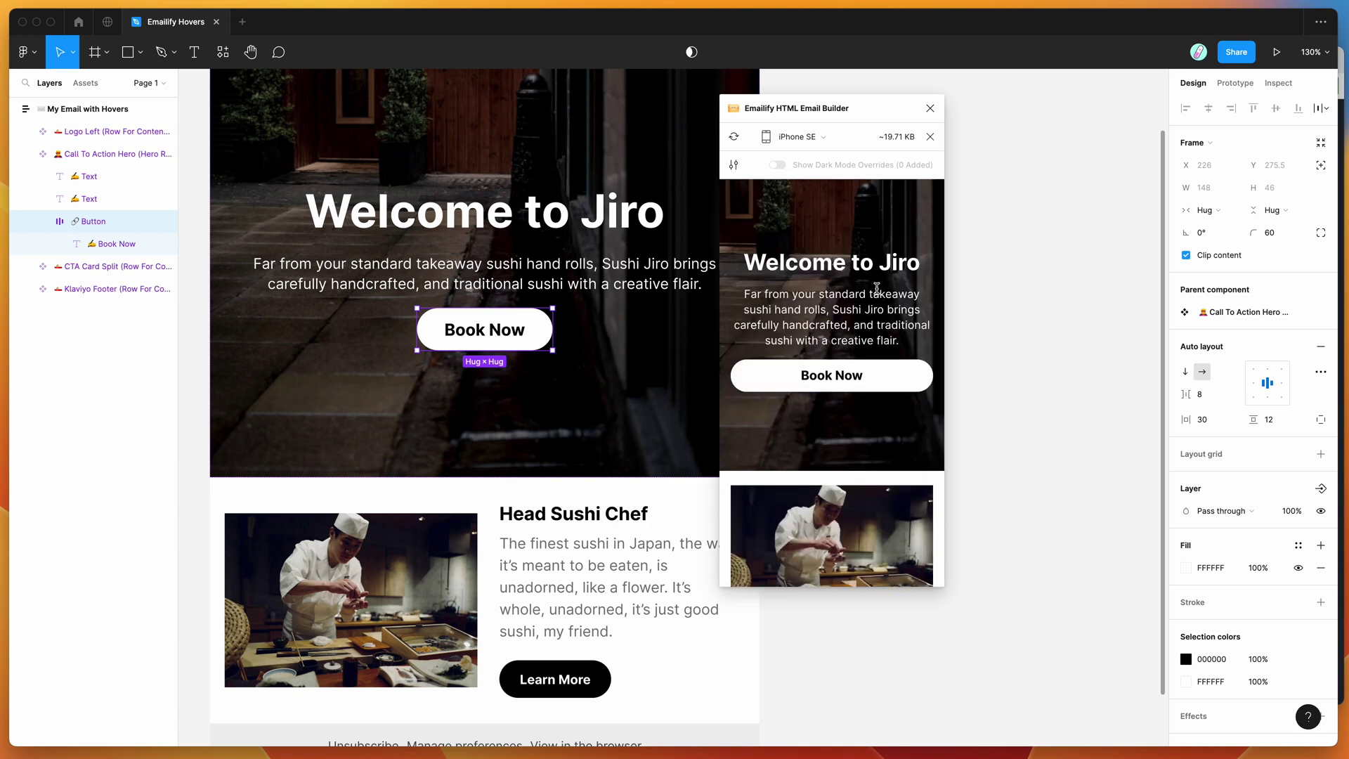
- Switch the email preview to Desktop to check its layout, and close the preview
{"action": "left_click_drag", "start_coordinate": [878, 116], "coordinate": [854, 149]}
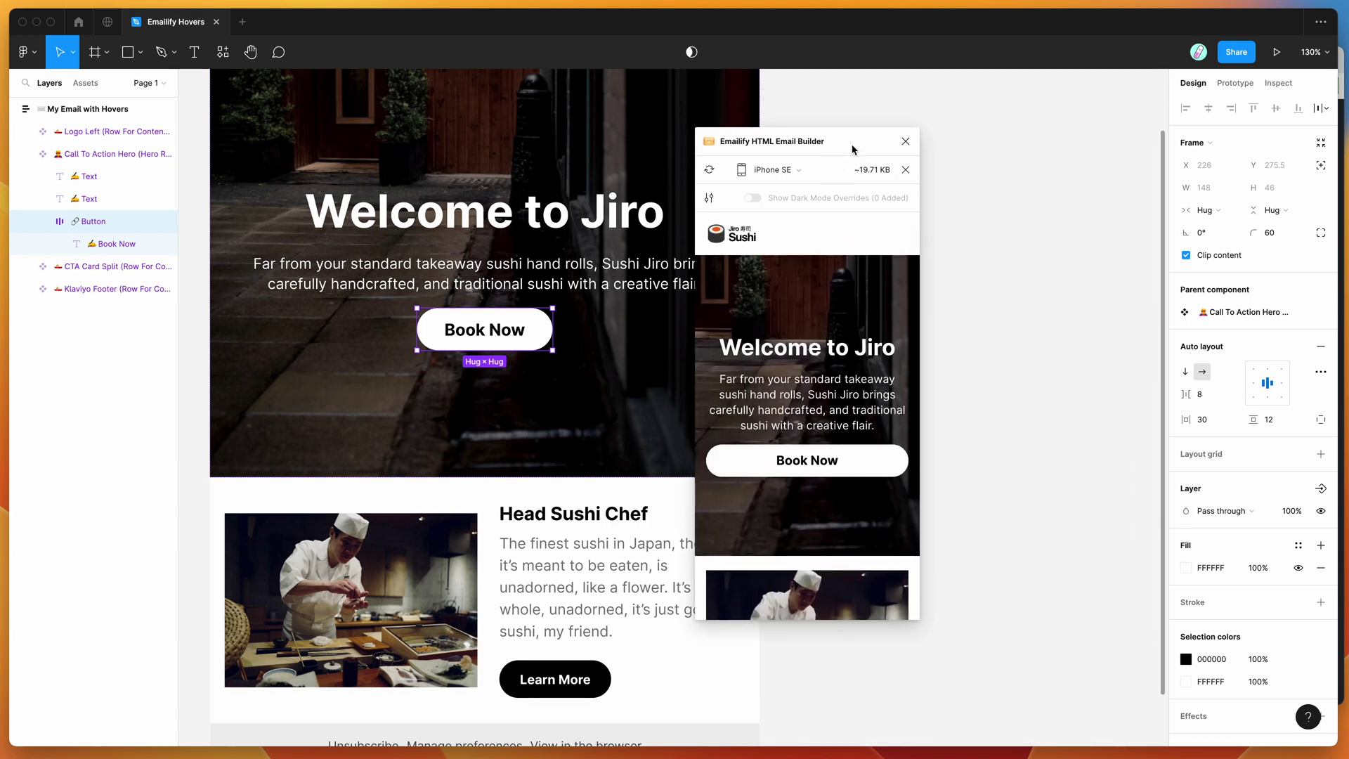
{"action": "left_click", "coordinate": [773, 169]}
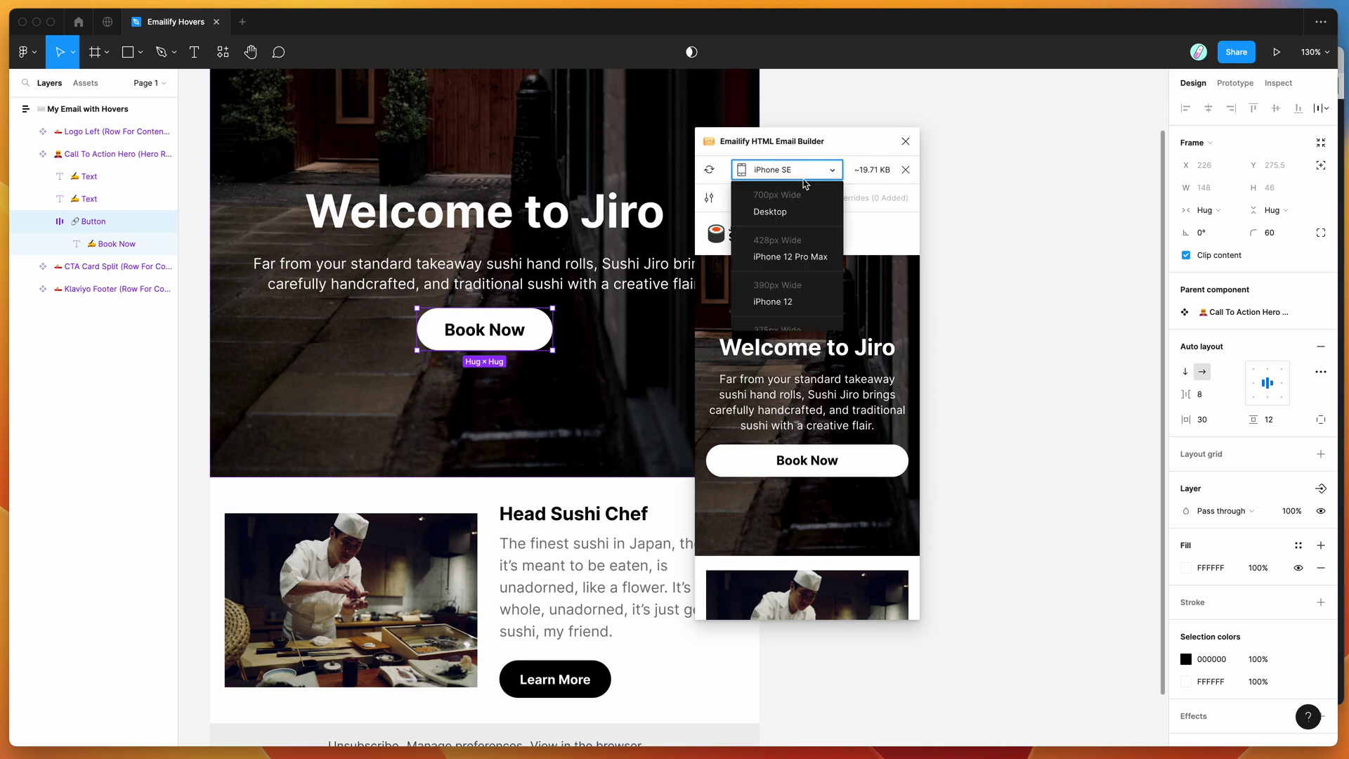
{"action": "left_click", "coordinate": [801, 217]}
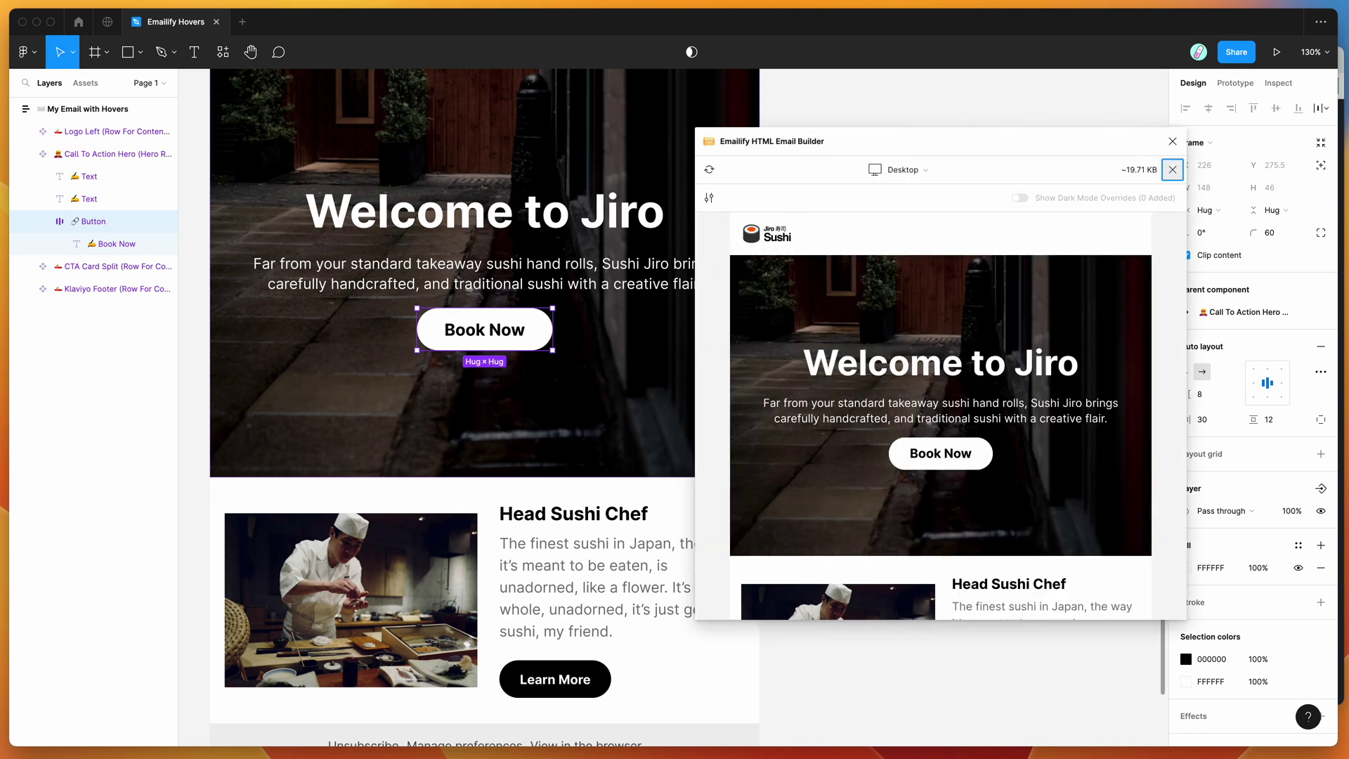
{"action": "left_click", "coordinate": [1172, 170]}
- Open the HTML and mobile settings for the Book Now button
{"action": "left_click_drag", "start_coordinate": [772, 143], "coordinate": [887, 147]}
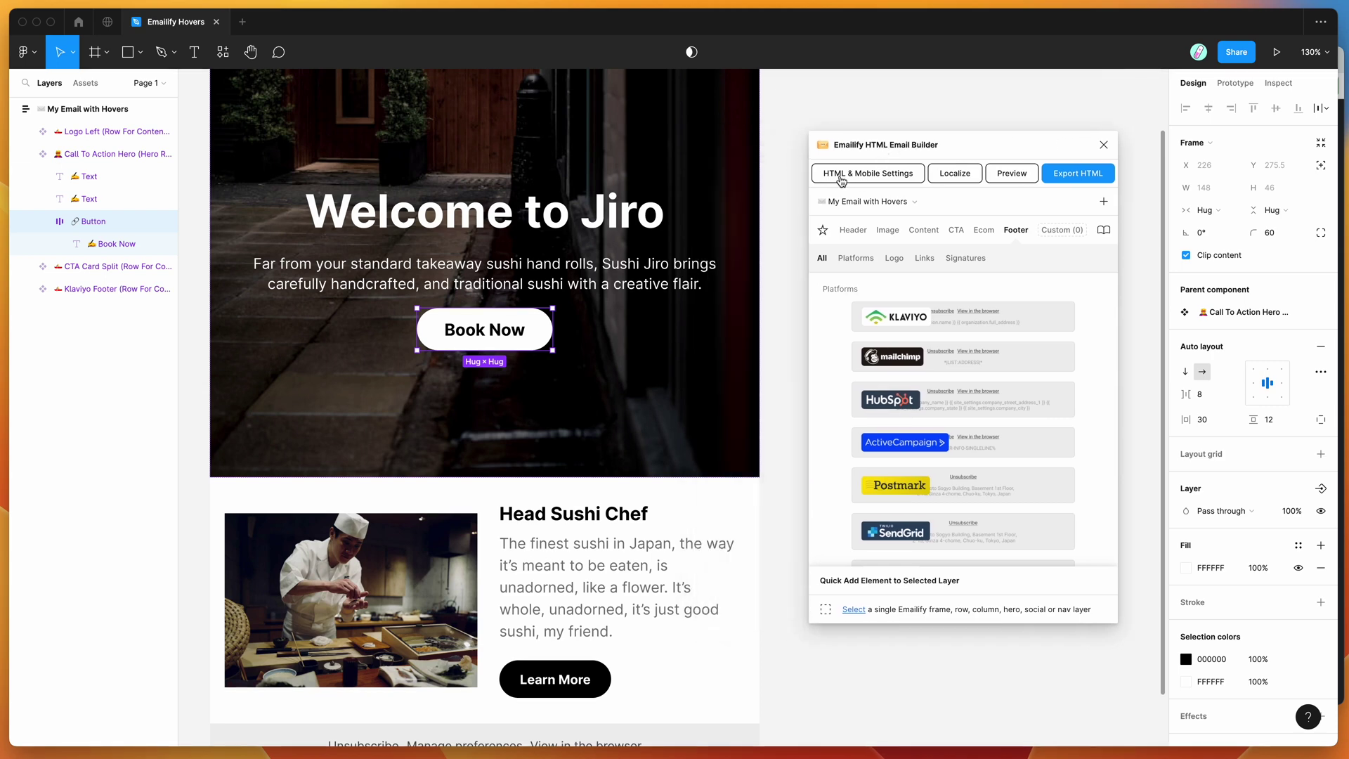
{"action": "left_click", "coordinate": [879, 179]}
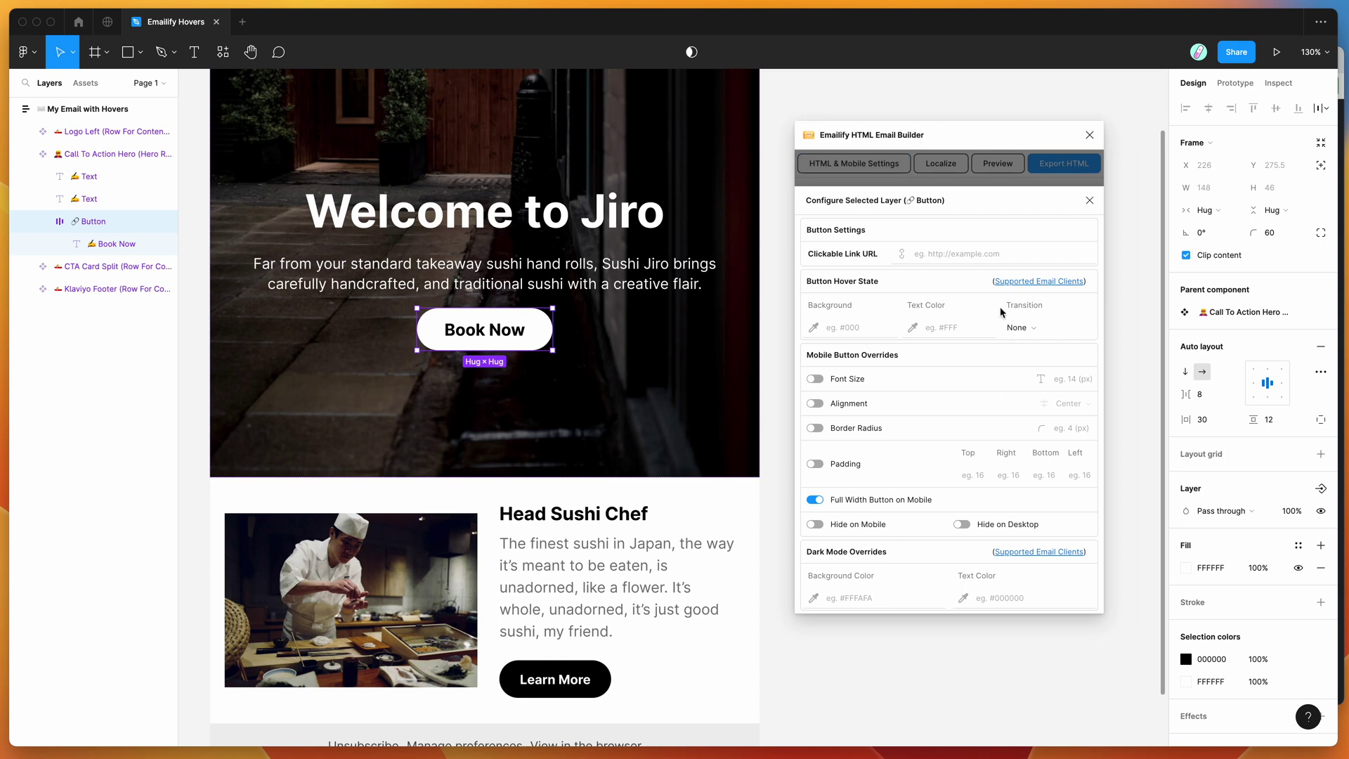
{"action": "left_click", "coordinate": [535, 324]}
- Look through the Emailify settings of the hero text, hero section, logo row and email frame, and reselect the Book Now button
{"action": "left_click", "coordinate": [90, 199]}
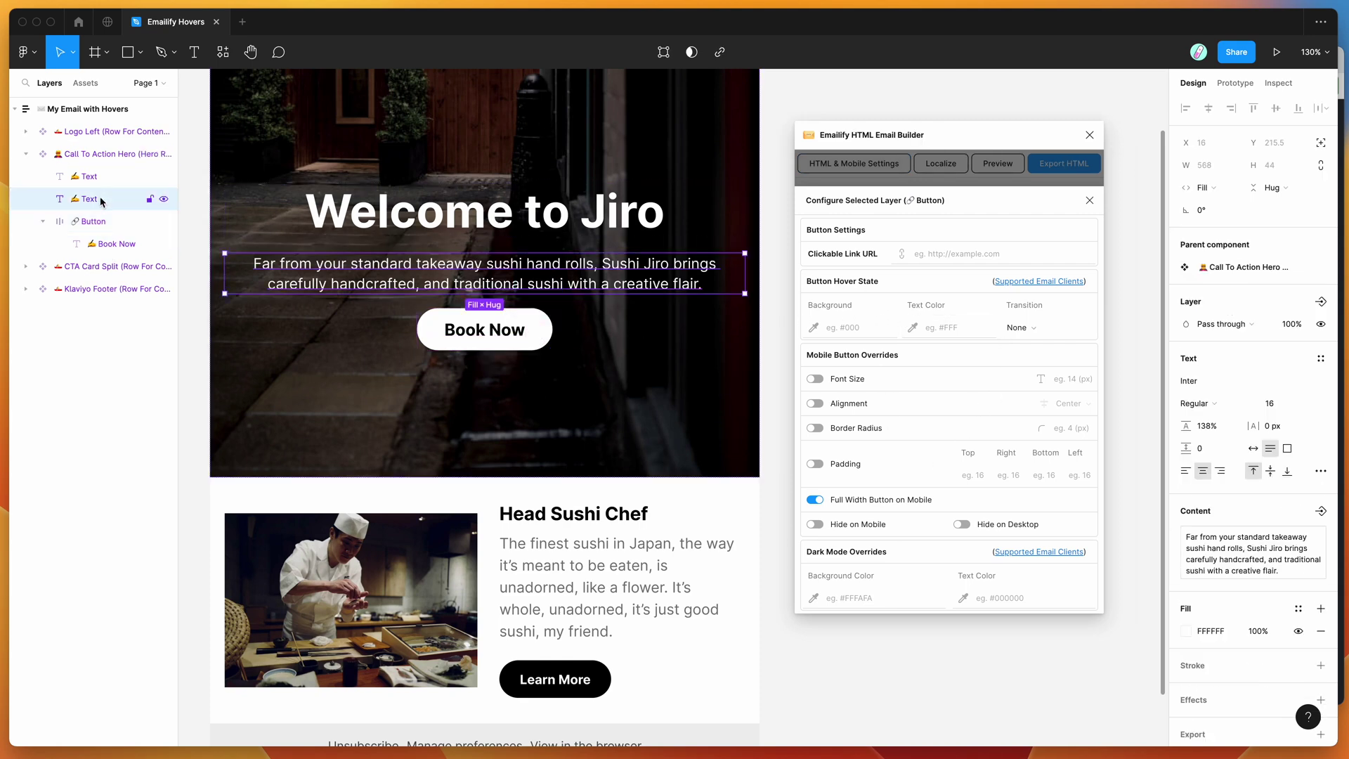
{"action": "left_click", "coordinate": [99, 154]}
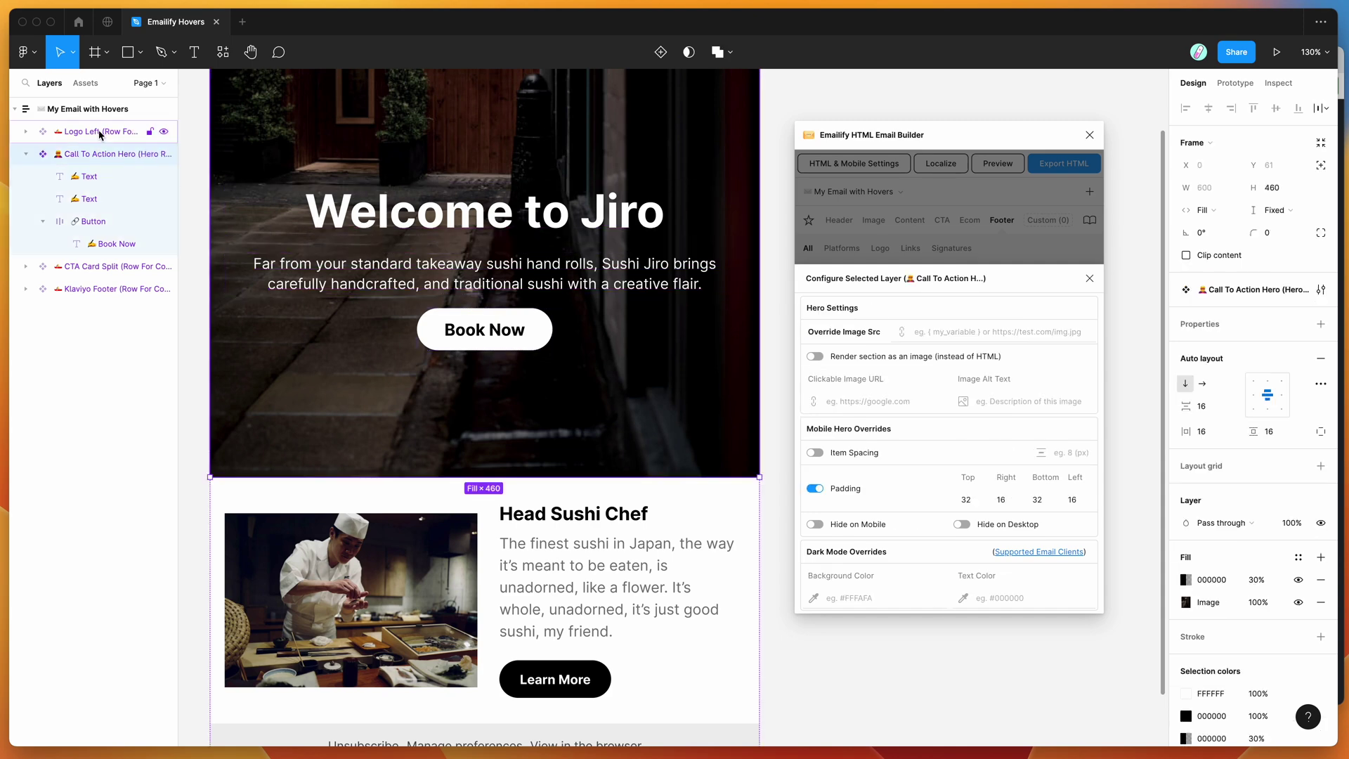
{"action": "left_click", "coordinate": [101, 133]}
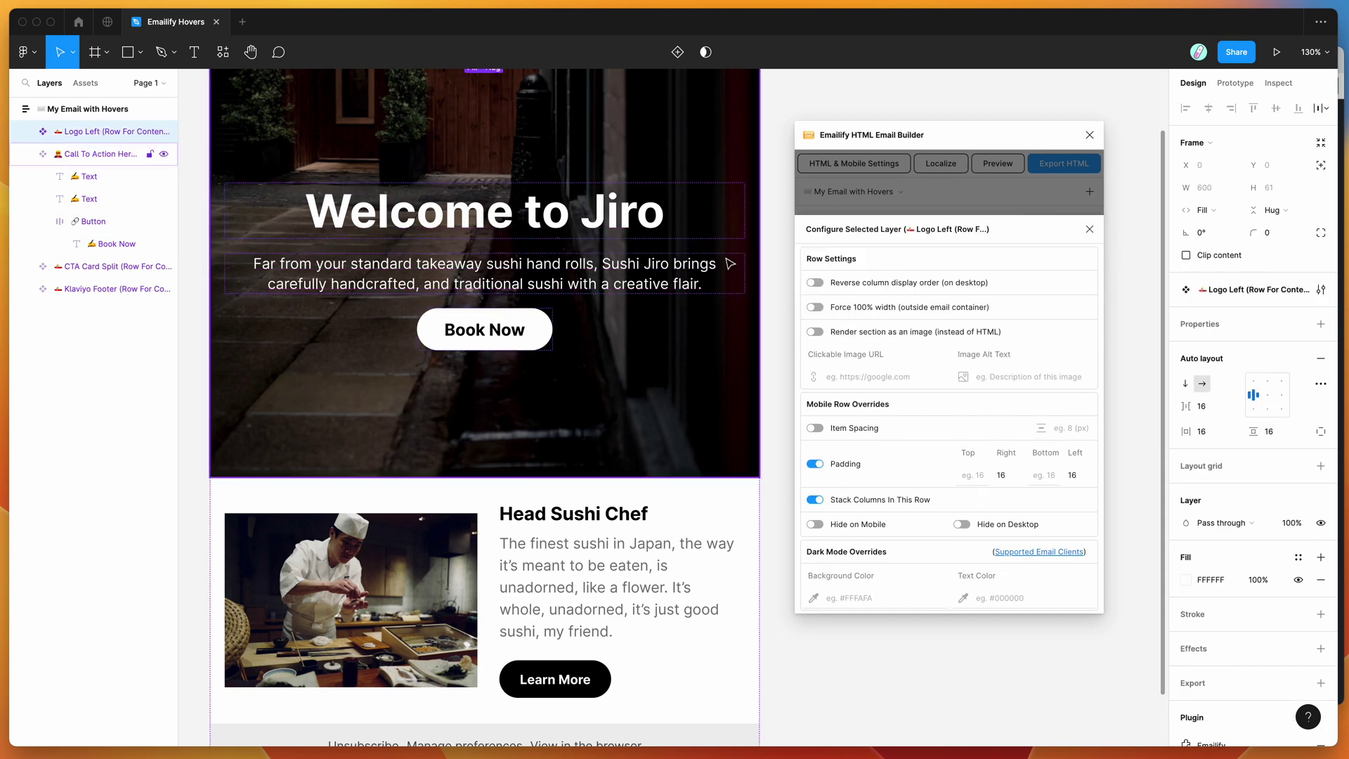
{"action": "key", "text": "Escape"}
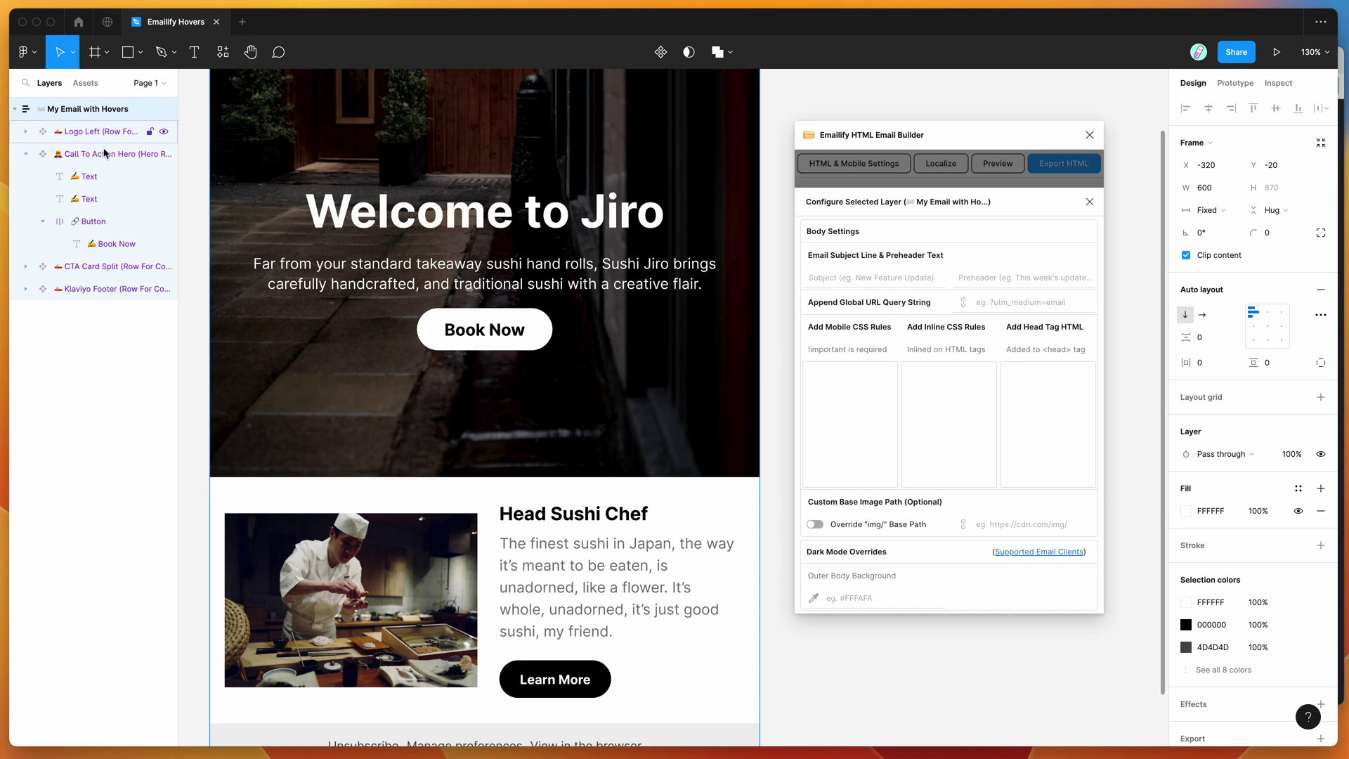
{"action": "left_click", "coordinate": [83, 223]}
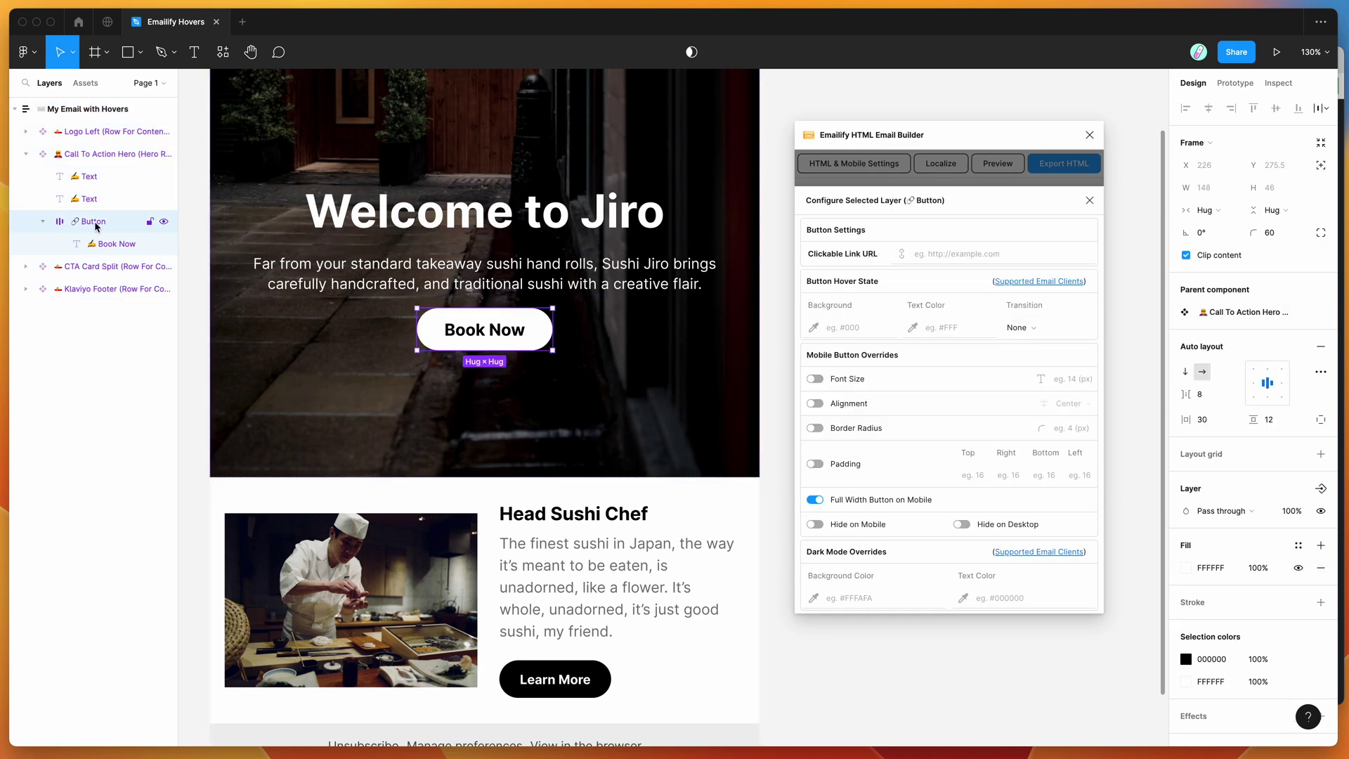
{"action": "scroll", "coordinate": [457, 339], "scroll_direction": "up", "scroll_amount": 1}
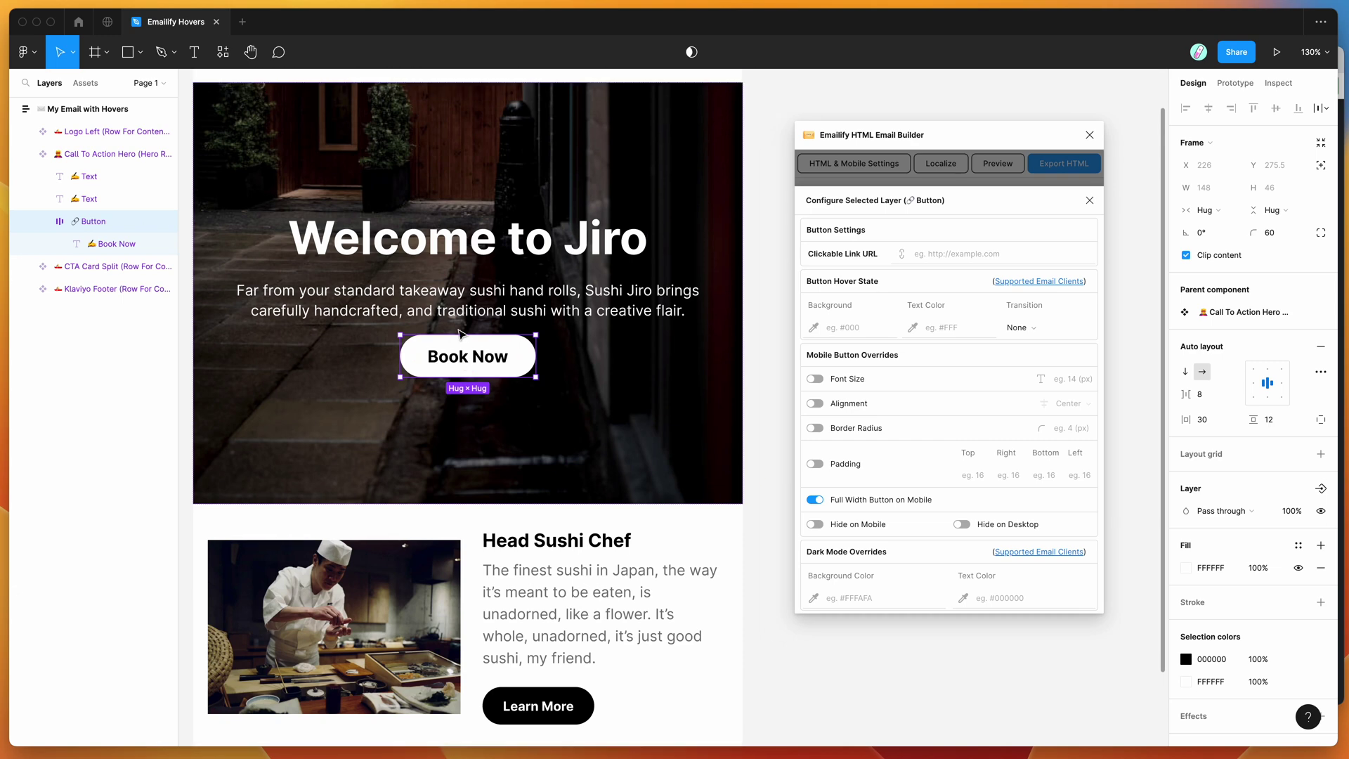
{"action": "scroll", "coordinate": [492, 358], "scroll_direction": "left", "scroll_amount": 2}
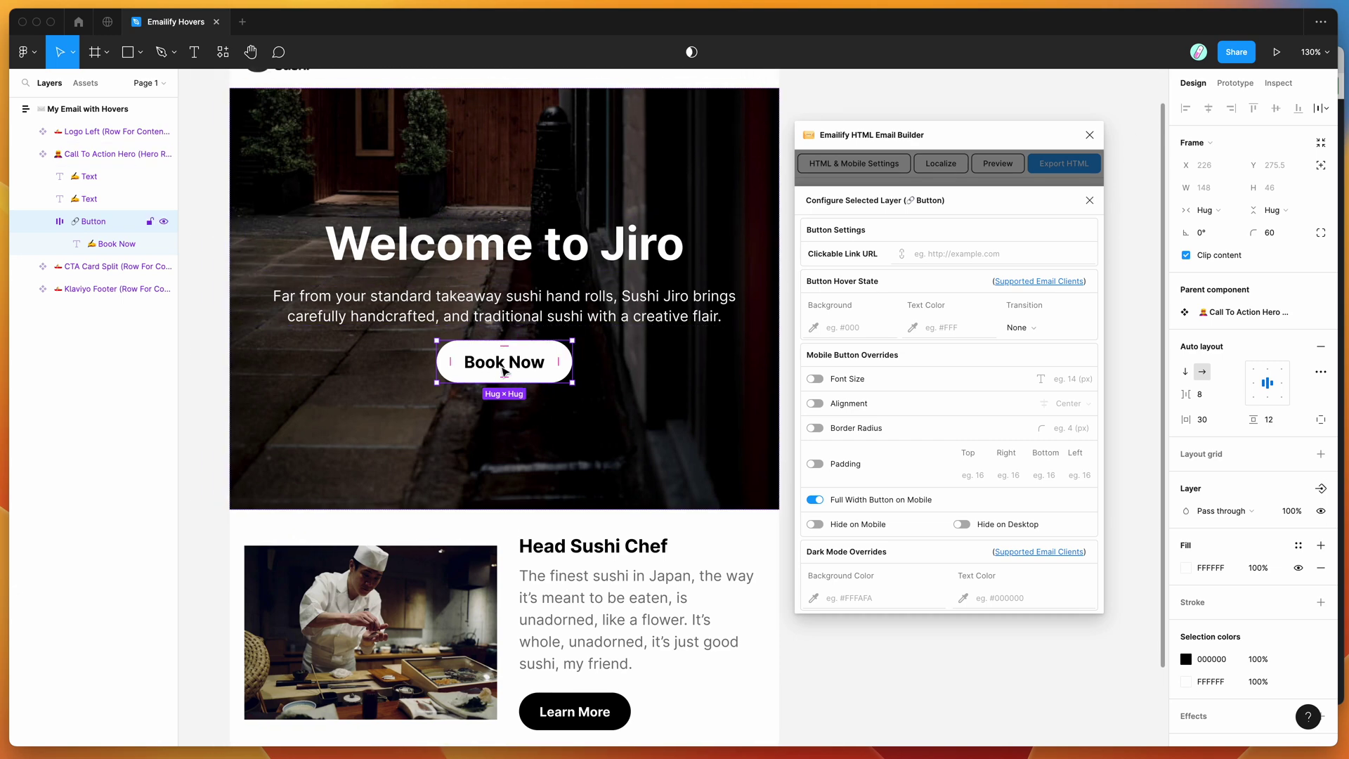
{"action": "scroll", "coordinate": [501, 373], "scroll_direction": "right", "scroll_amount": 2}
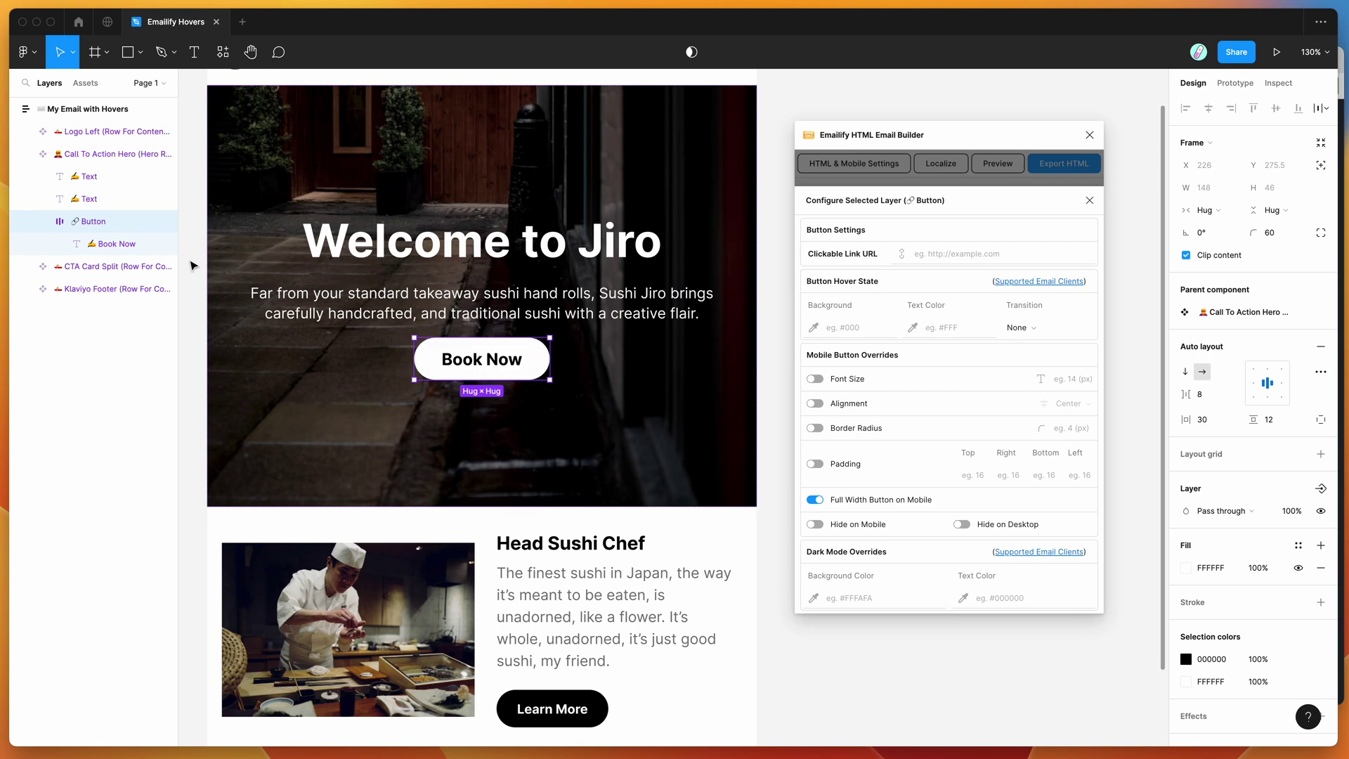
- Add a Button element to the Call To Action Hero from the CTA library view, and delete the added Learn More button
{"action": "left_click", "coordinate": [862, 184]}
{"action": "left_click", "coordinate": [942, 220]}
{"action": "scroll", "coordinate": [949, 370], "scroll_direction": "down", "scroll_amount": 2}
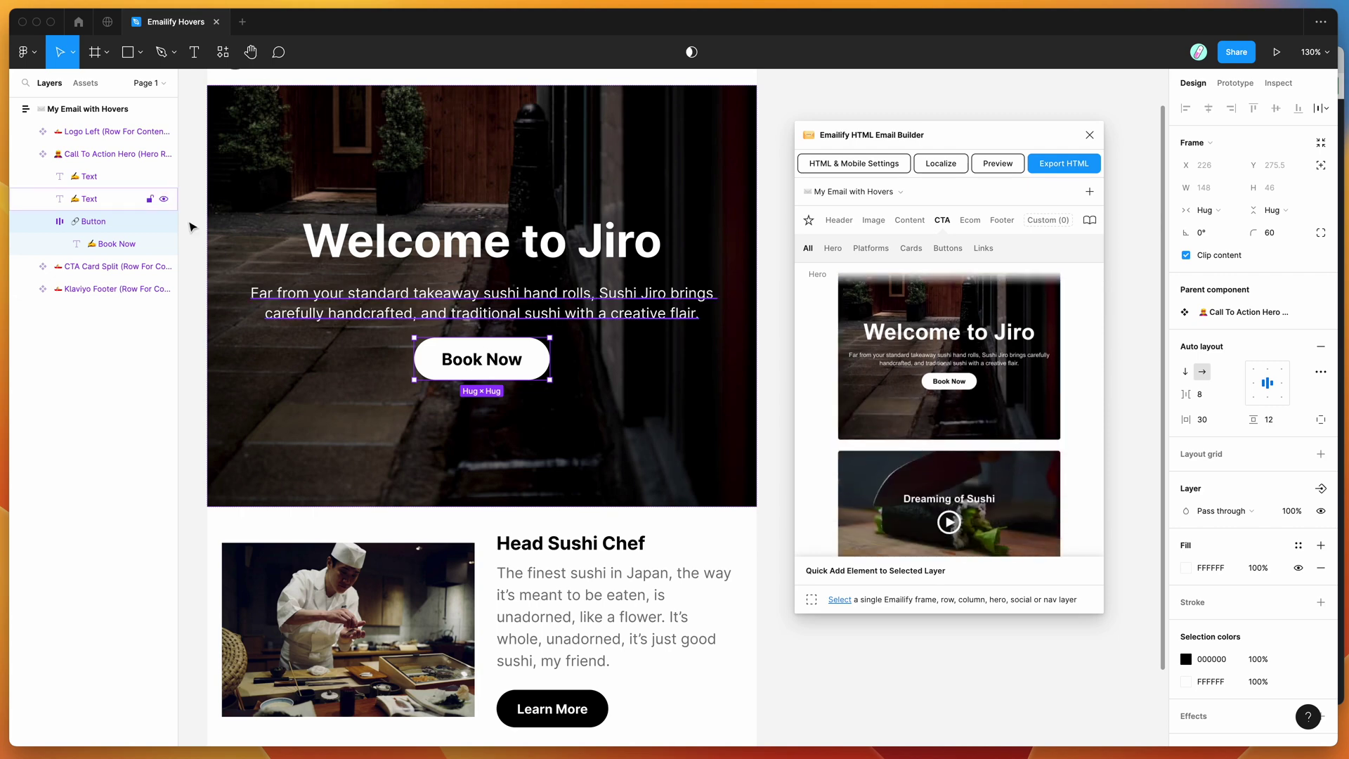
{"action": "left_click", "coordinate": [97, 153]}
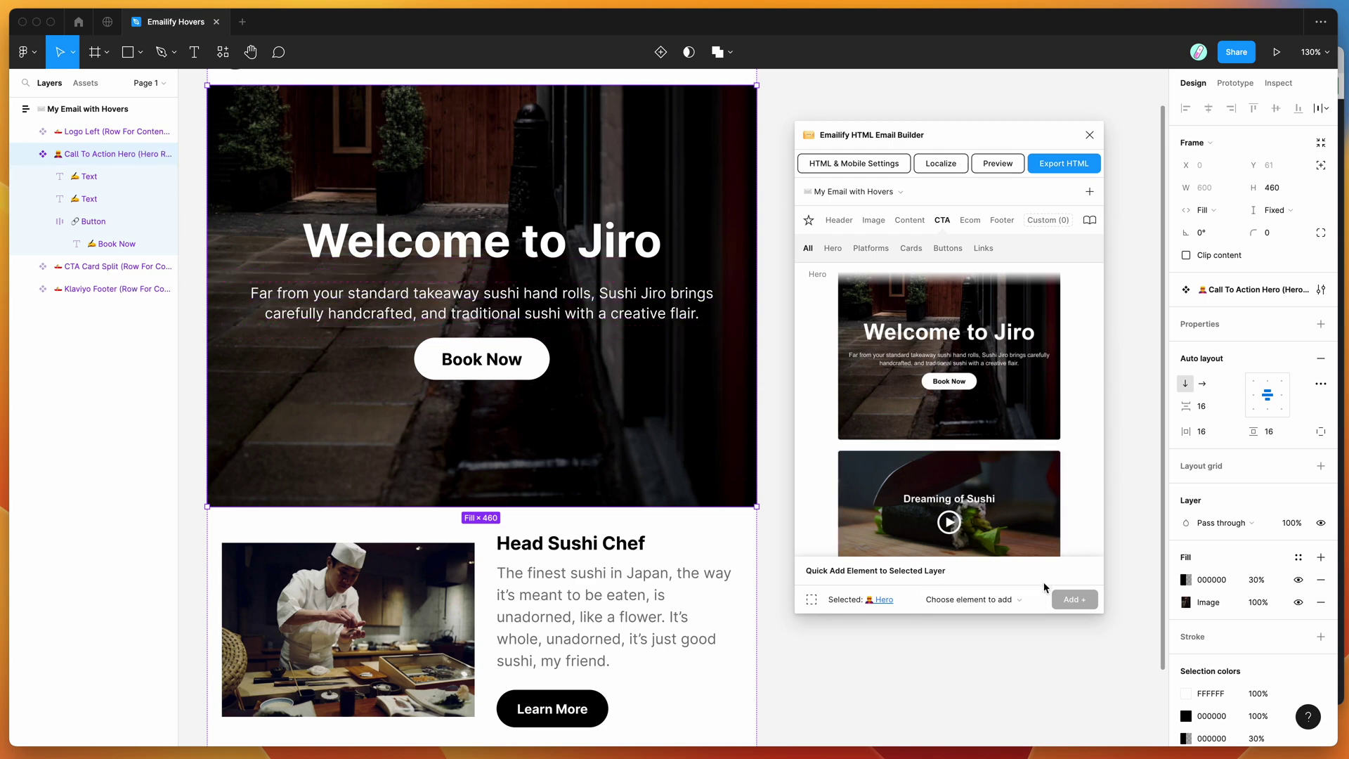
{"action": "left_click", "coordinate": [952, 600]}
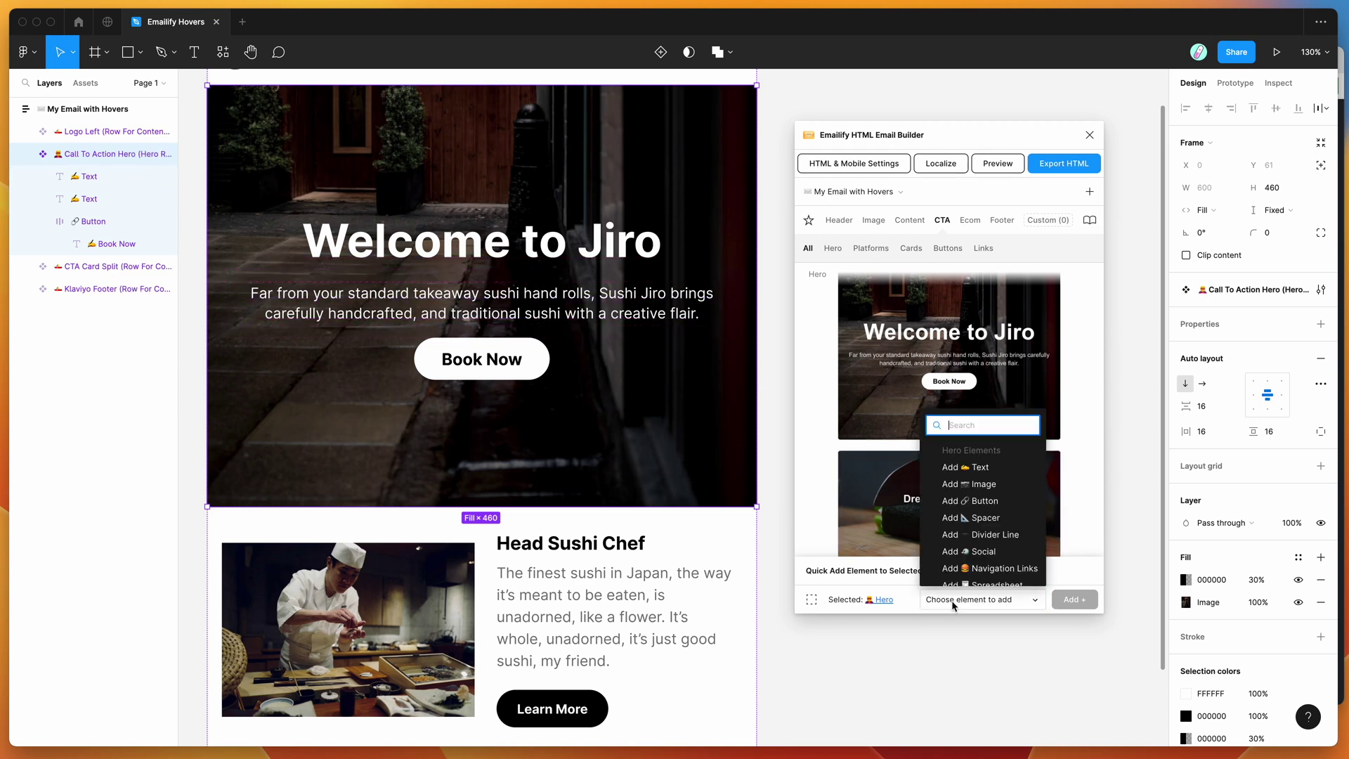
{"action": "left_click", "coordinate": [984, 501]}
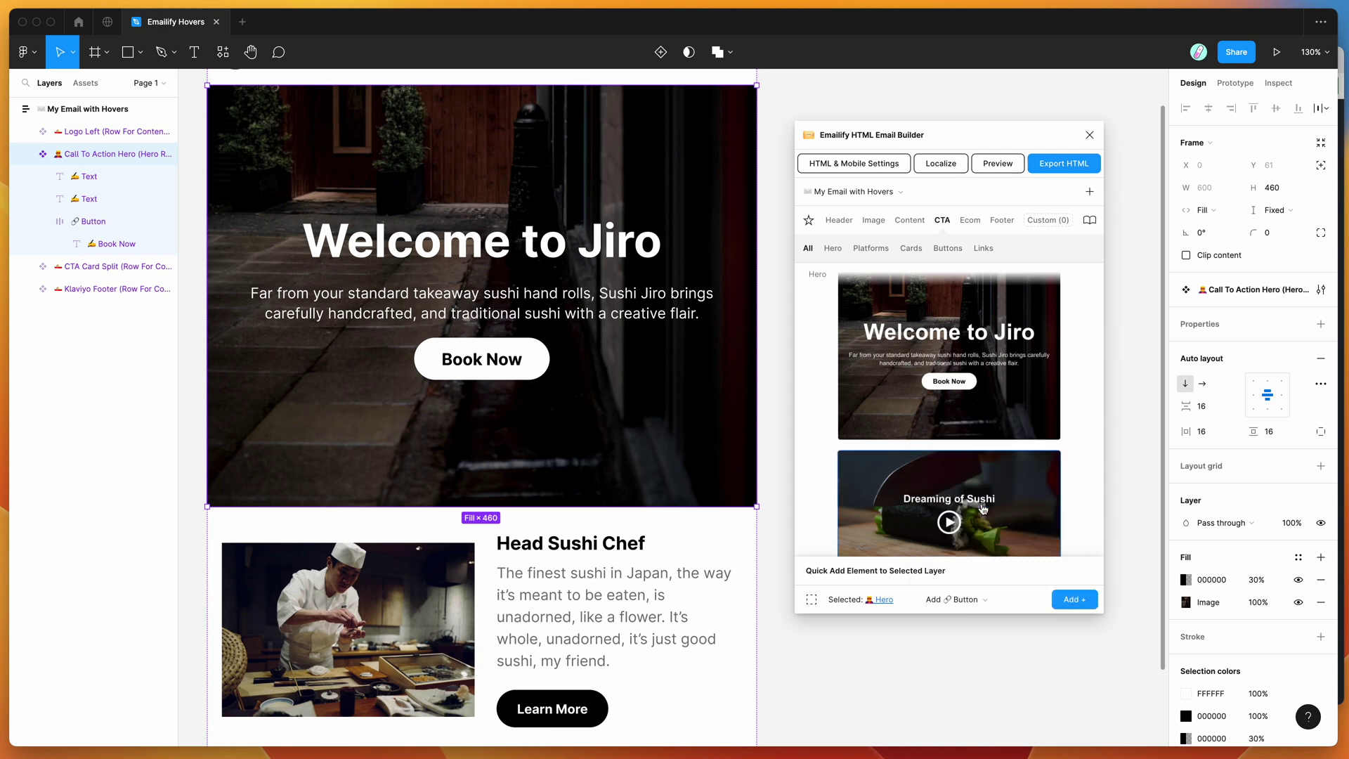
{"action": "left_click", "coordinate": [1073, 600]}
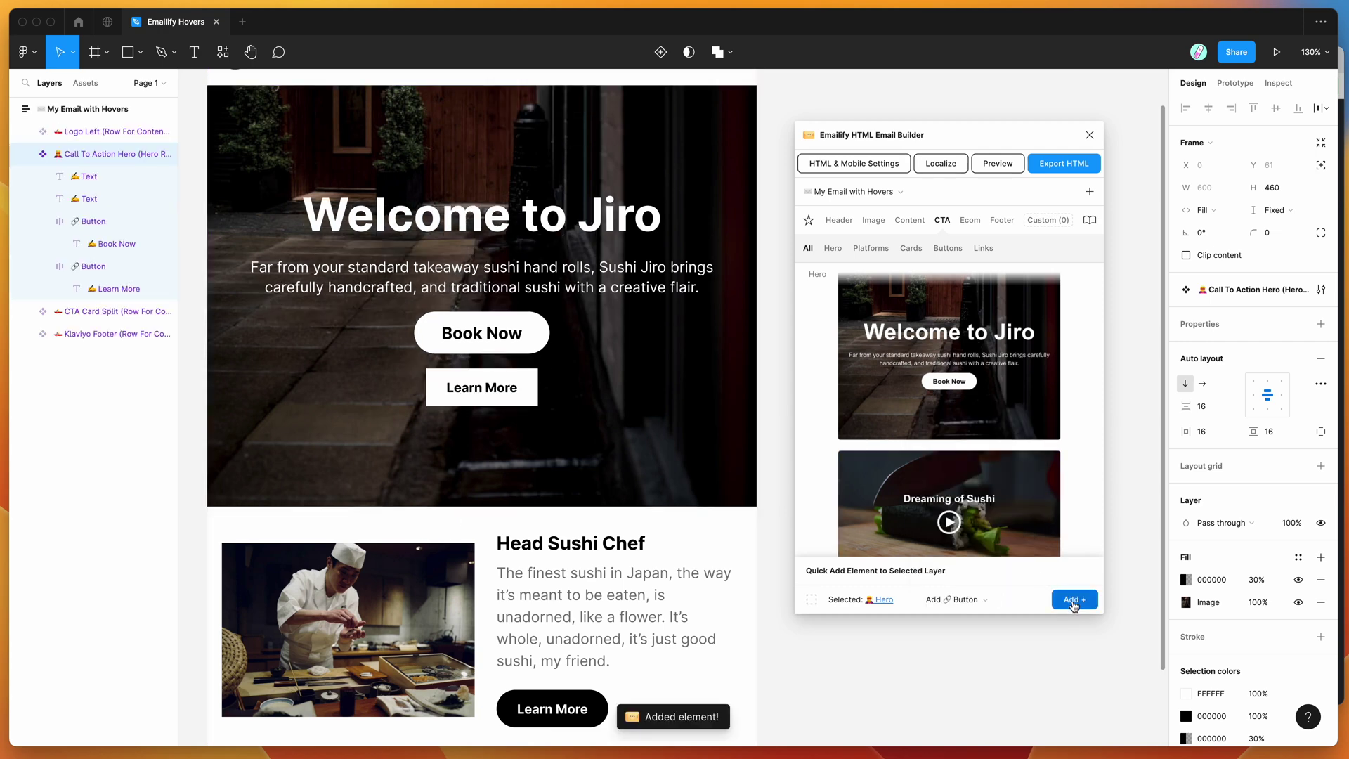
{"action": "left_click", "coordinate": [526, 388]}
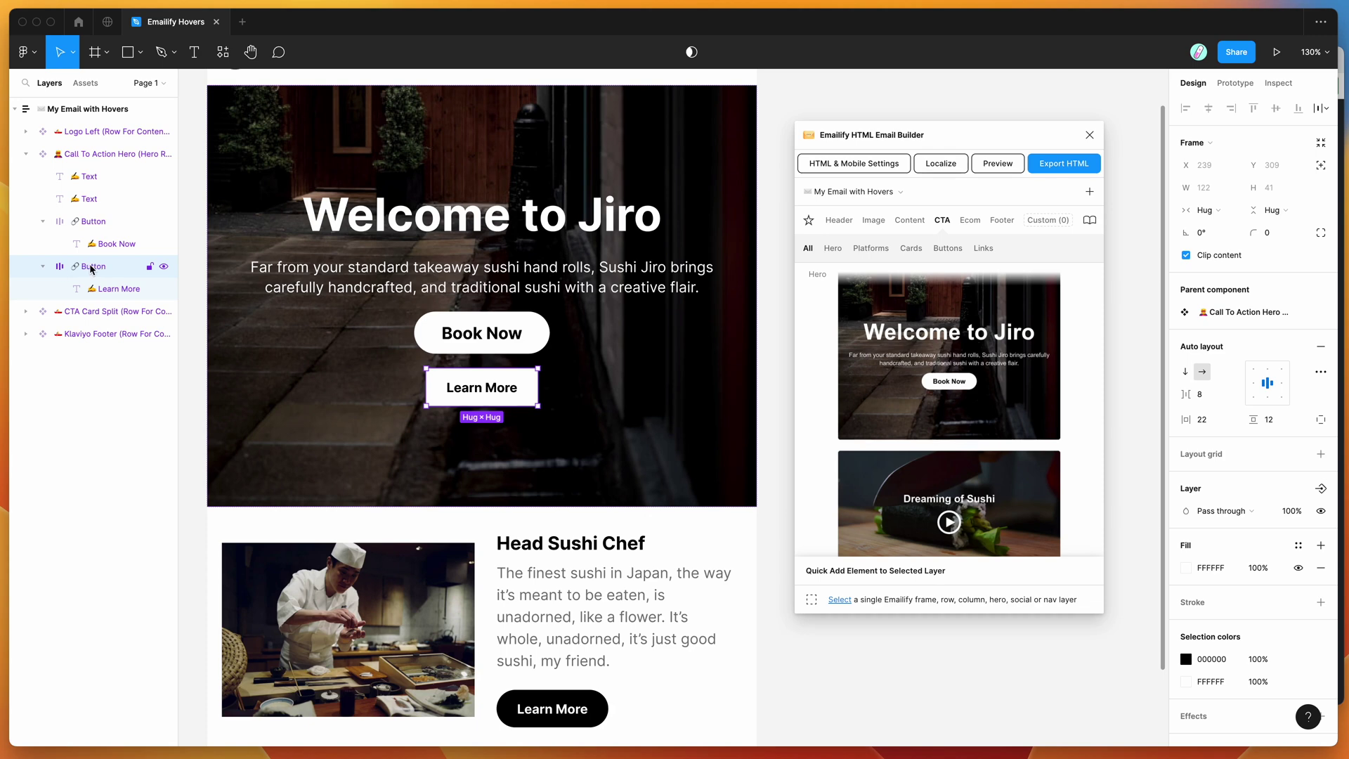
{"action": "key", "text": "Delete"}
- Select the hero's Book Now button and open its HTML and mobile settings to examine the Button Hover State options
{"action": "left_click", "coordinate": [97, 221]}
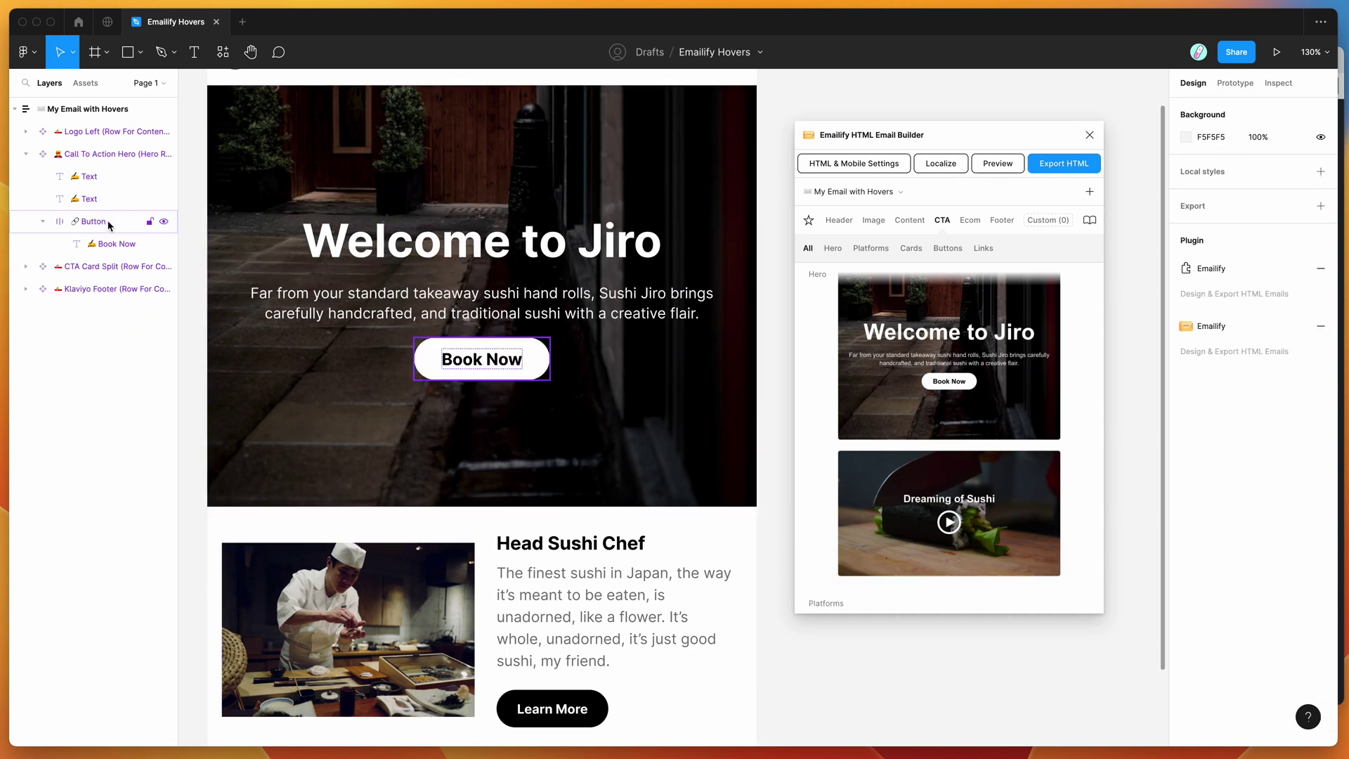
{"action": "left_click", "coordinate": [96, 220]}
{"action": "mouse_move", "coordinate": [905, 143]}
{"action": "left_mouse_down"}
{"action": "mouse_move", "coordinate": [884, 153]}
{"action": "mouse_move", "coordinate": [901, 153]}
{"action": "left_mouse_up"}
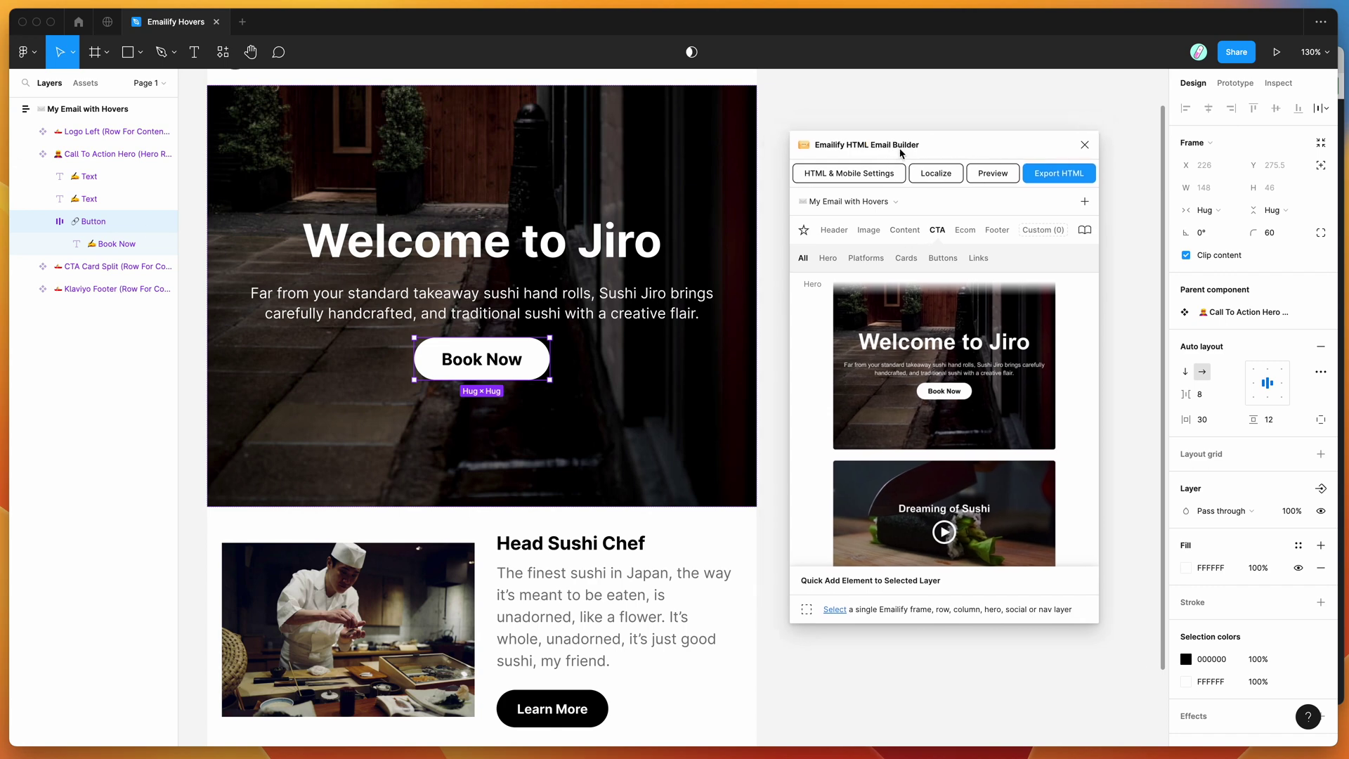
{"action": "left_click", "coordinate": [833, 176]}
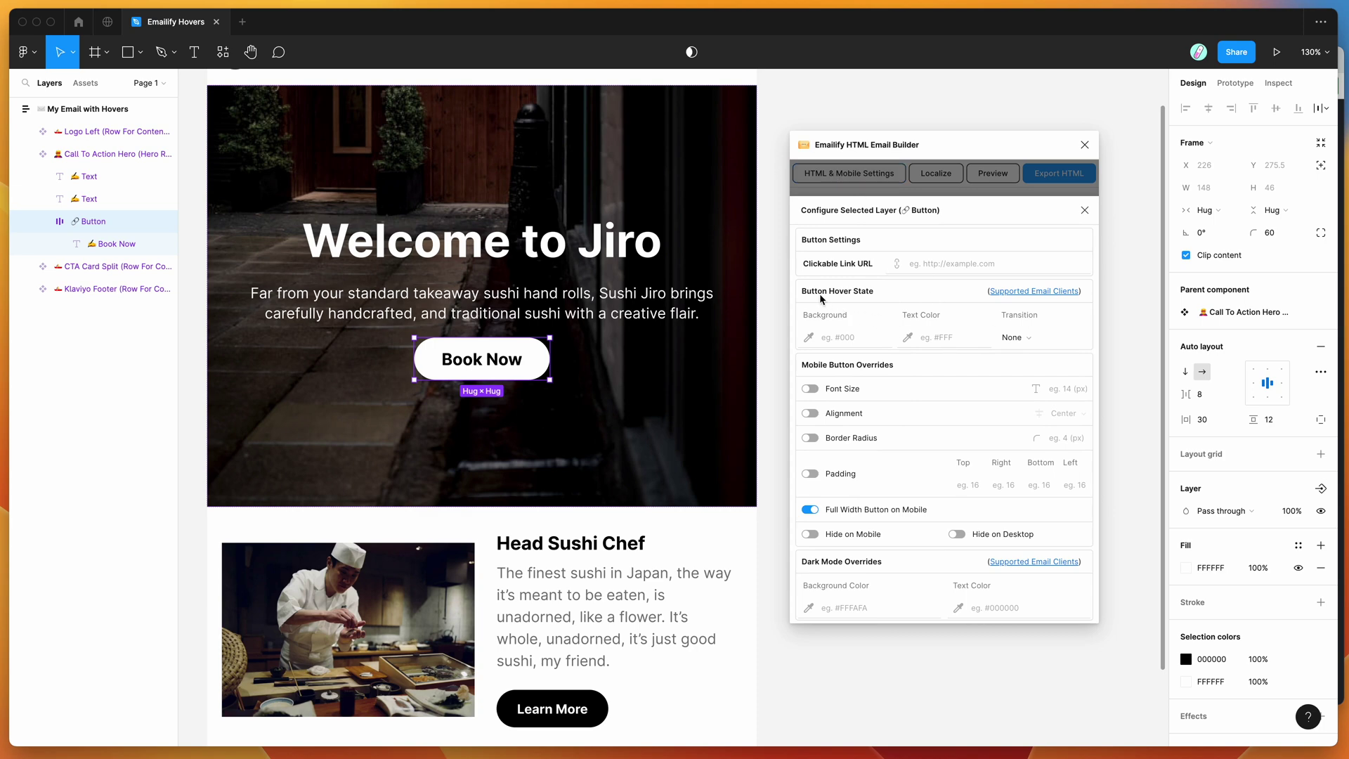
{"action": "left_click_drag", "start_coordinate": [799, 296], "coordinate": [929, 297]}
{"action": "left_click", "coordinate": [909, 297]}
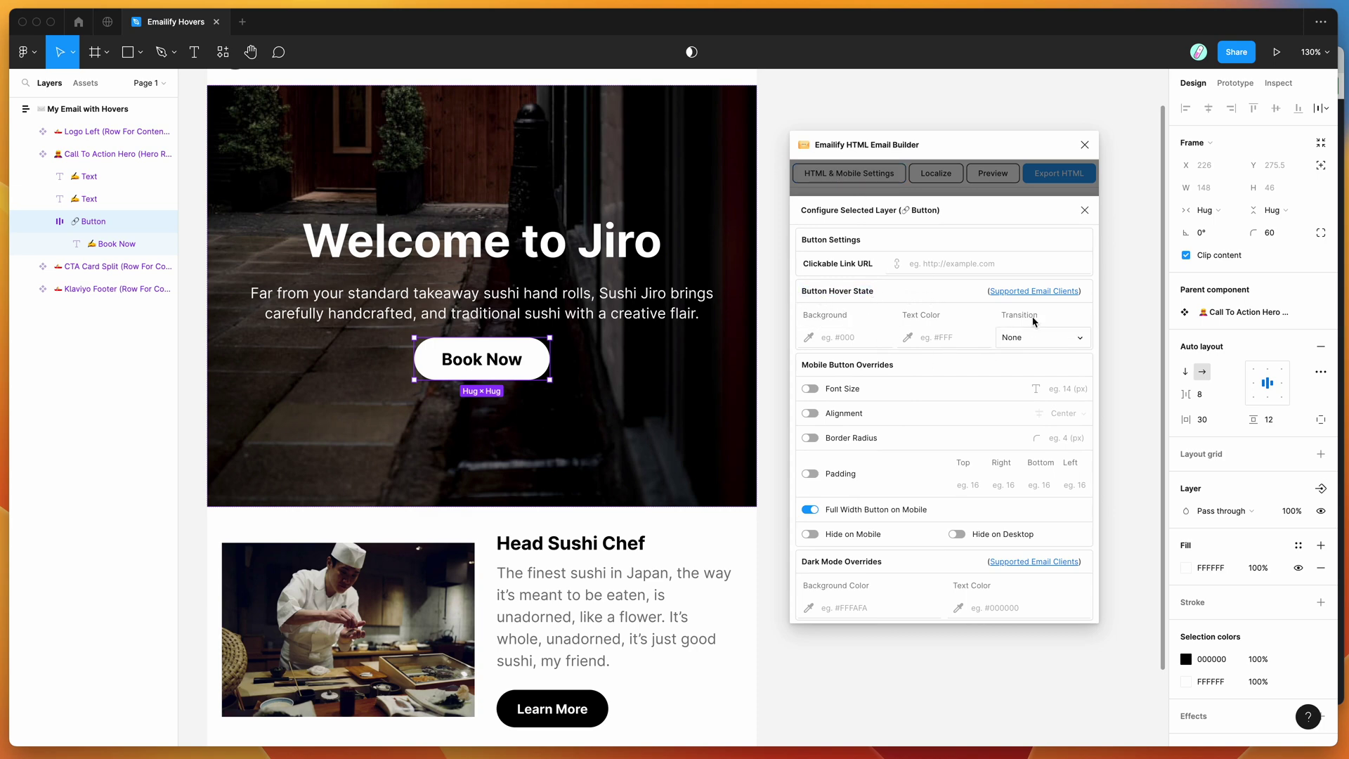
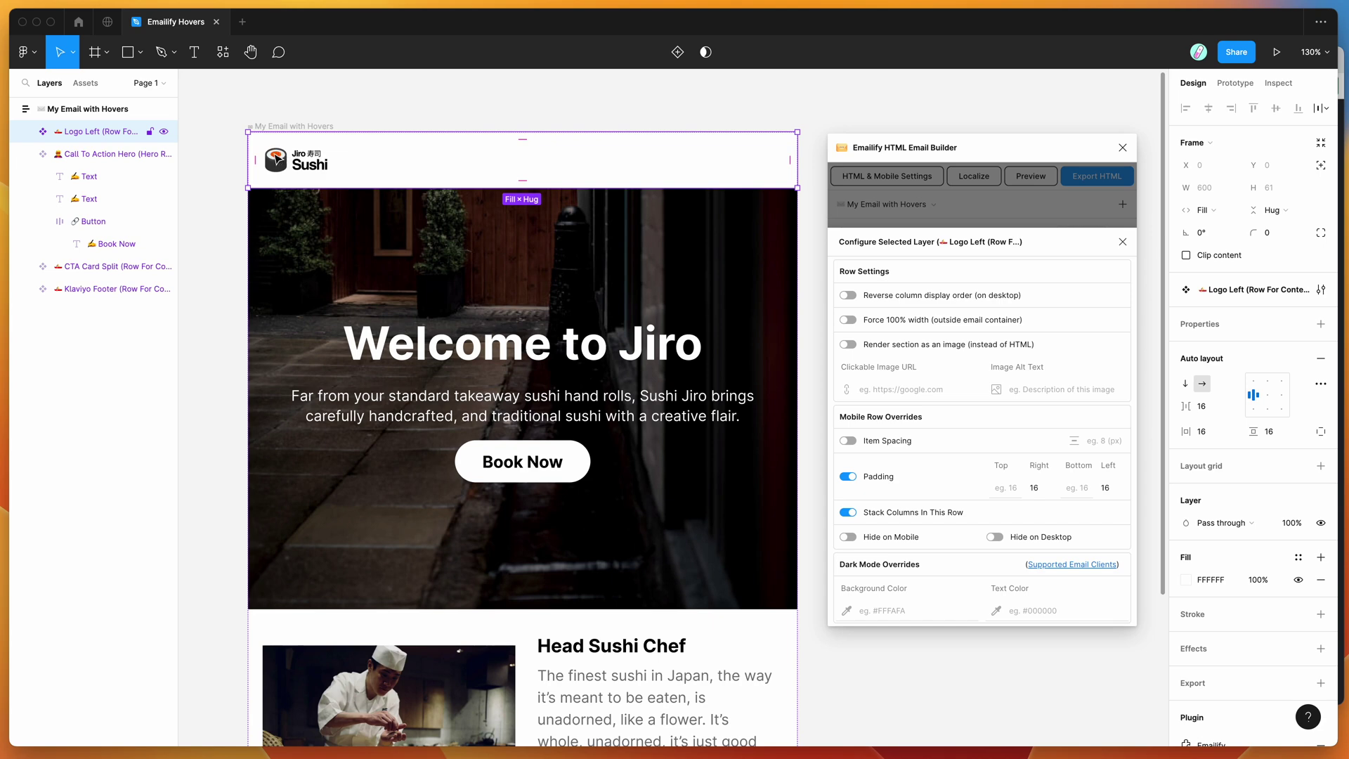
- Draw a rectangle about 54 × 31 on the empty canvas above the email frame
{"action": "scroll", "coordinate": [300, 111], "scroll_direction": "up", "scroll_amount": 2}
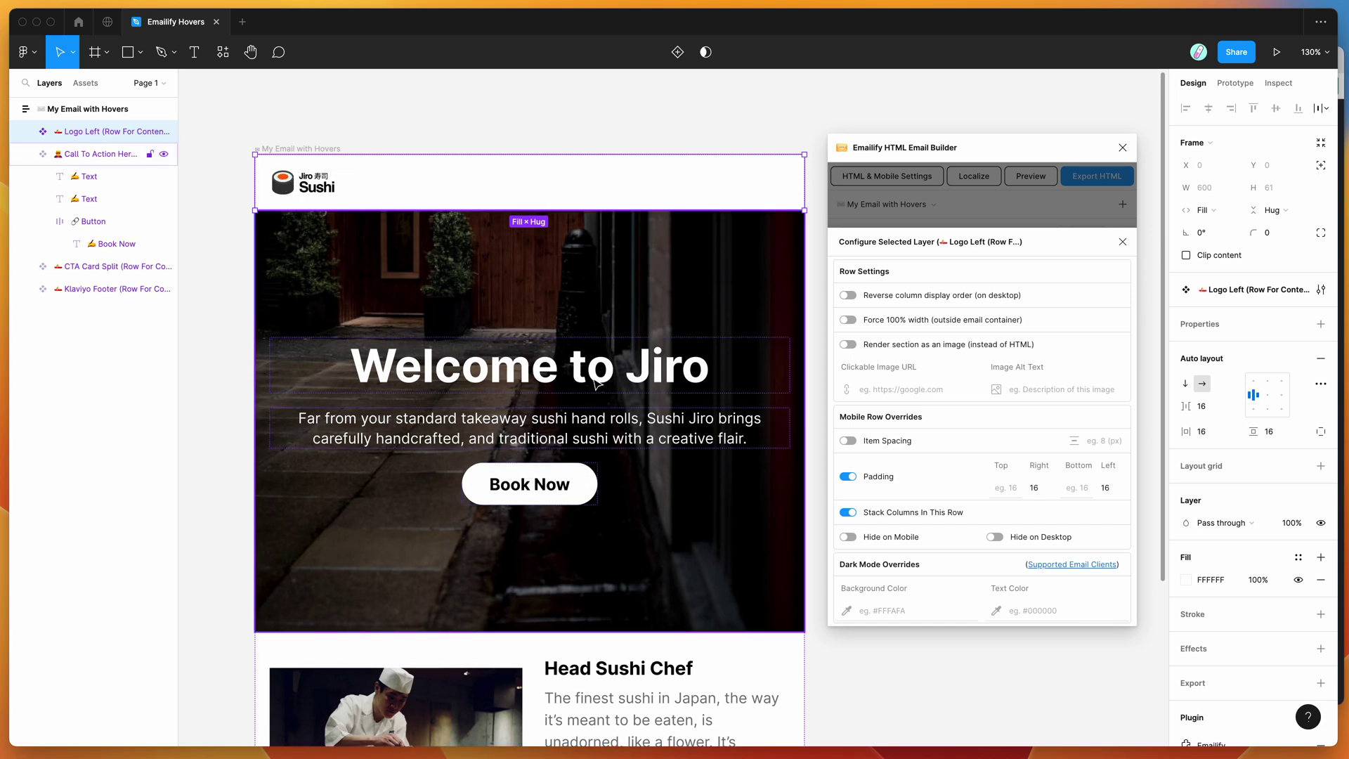
{"action": "left_click", "coordinate": [463, 113]}
{"action": "left_click", "coordinate": [128, 53]}
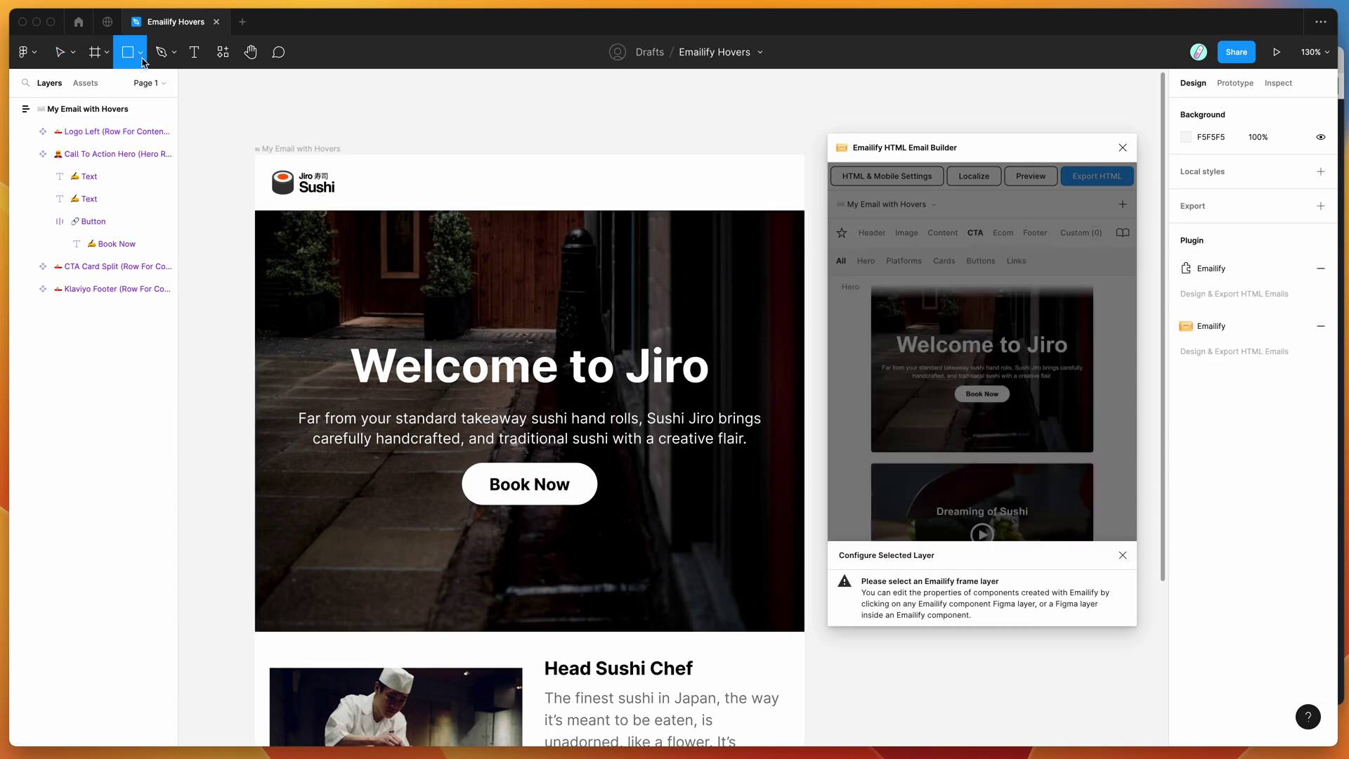
{"action": "left_click", "coordinate": [141, 55]}
{"action": "left_click", "coordinate": [116, 86]}
{"action": "left_click_drag", "start_coordinate": [322, 81], "coordinate": [371, 109]}
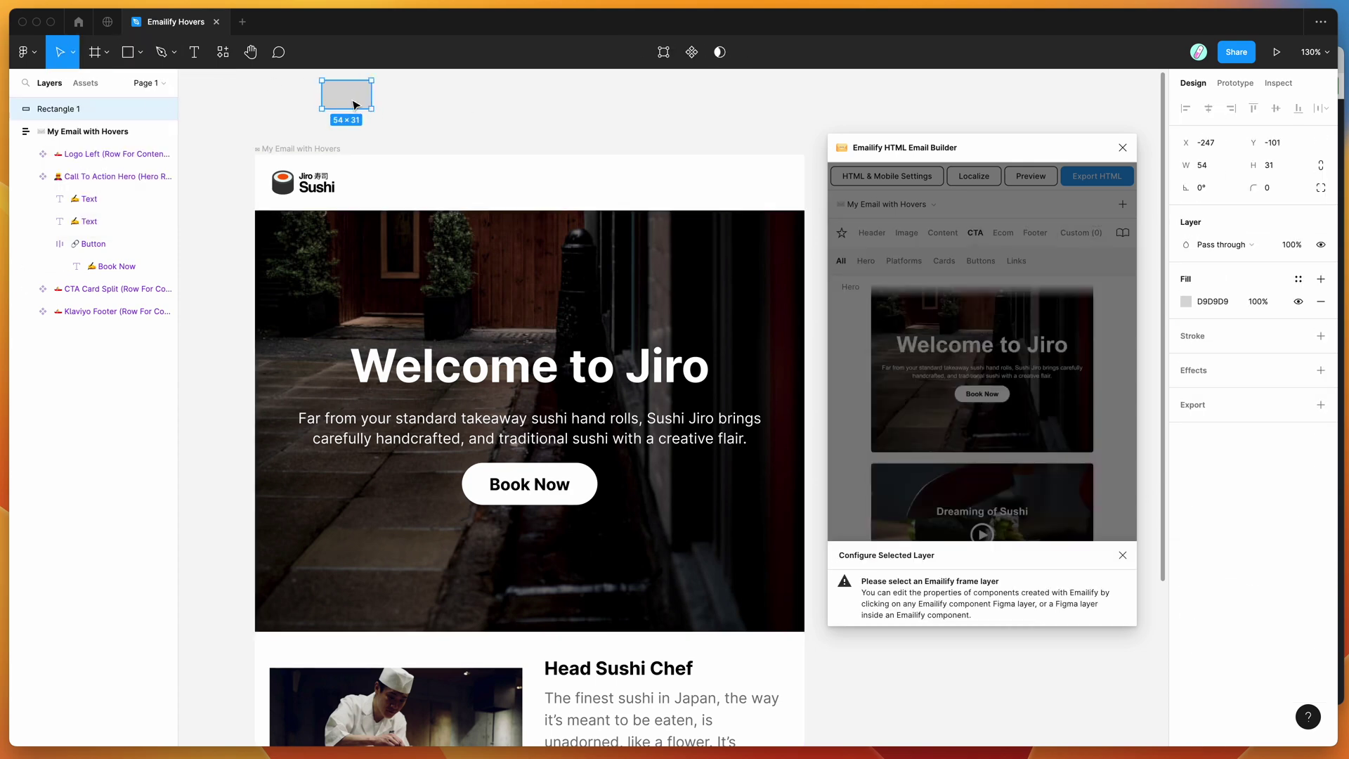
- Fill the rectangle with the orange #FF640A sampled by the eyedropper, and copy its hex value
{"action": "left_click", "coordinate": [1186, 301]}
{"action": "left_click_drag", "start_coordinate": [1020, 140], "coordinate": [836, 144]}
{"action": "left_click", "coordinate": [1022, 518]}
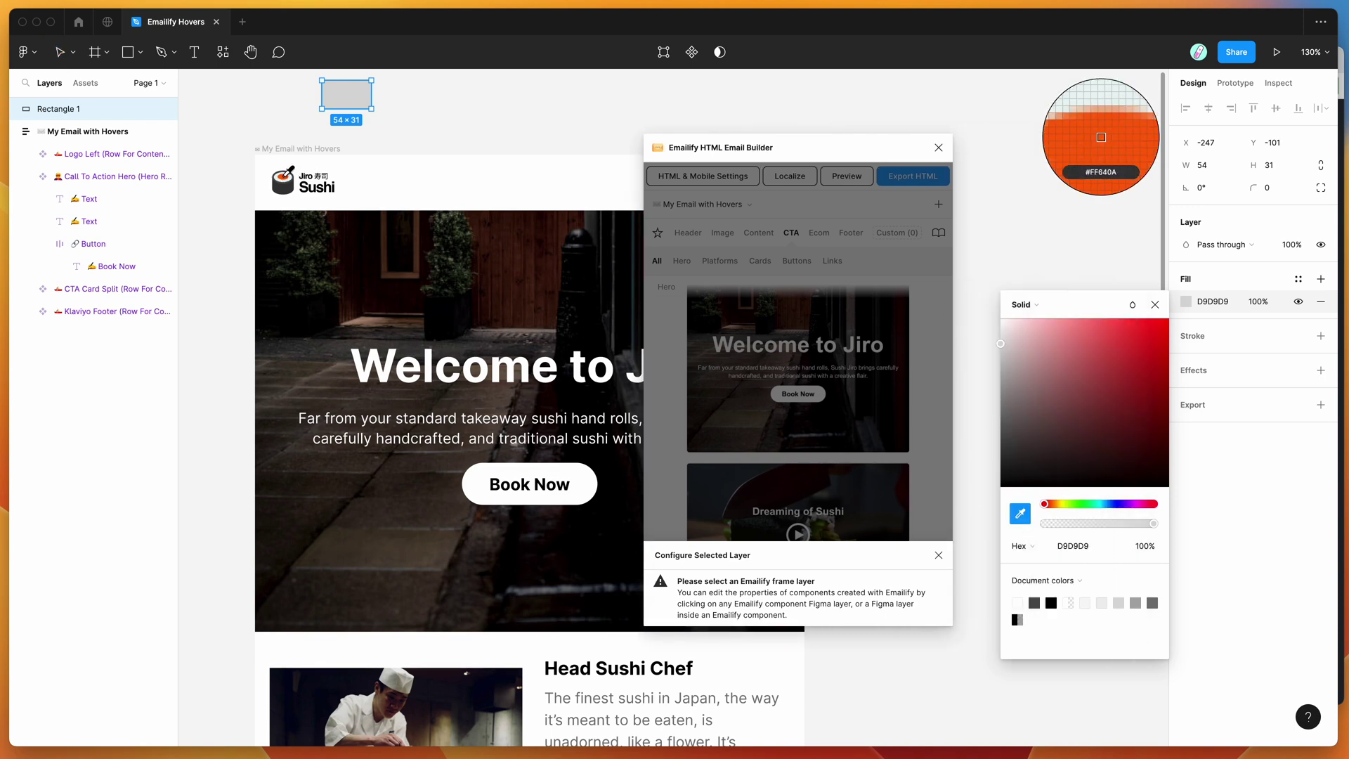
{"action": "left_click", "coordinate": [1101, 137]}
{"action": "left_click", "coordinate": [1080, 551]}
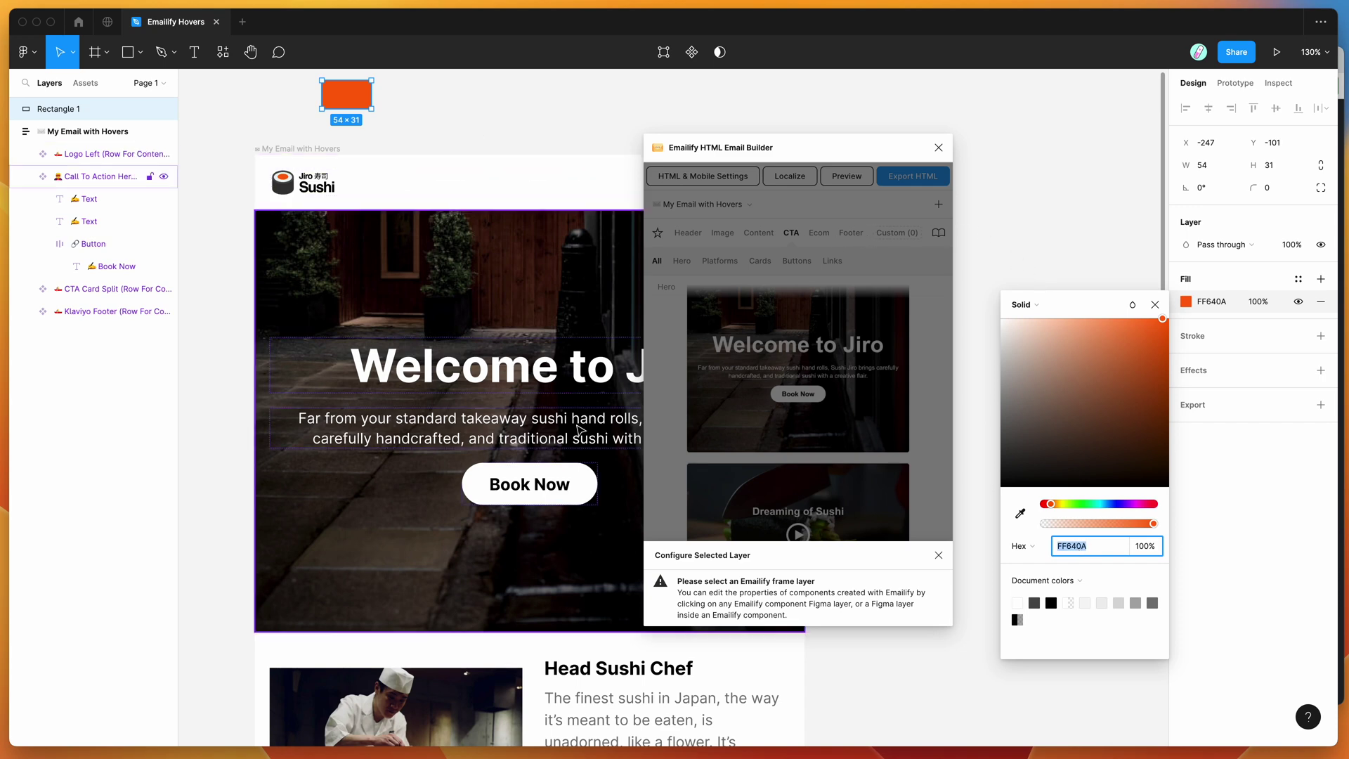
- Set the Book Now button's hover background to #FF640A and its hover text color to #FFF
{"action": "double_click", "coordinate": [568, 487]}
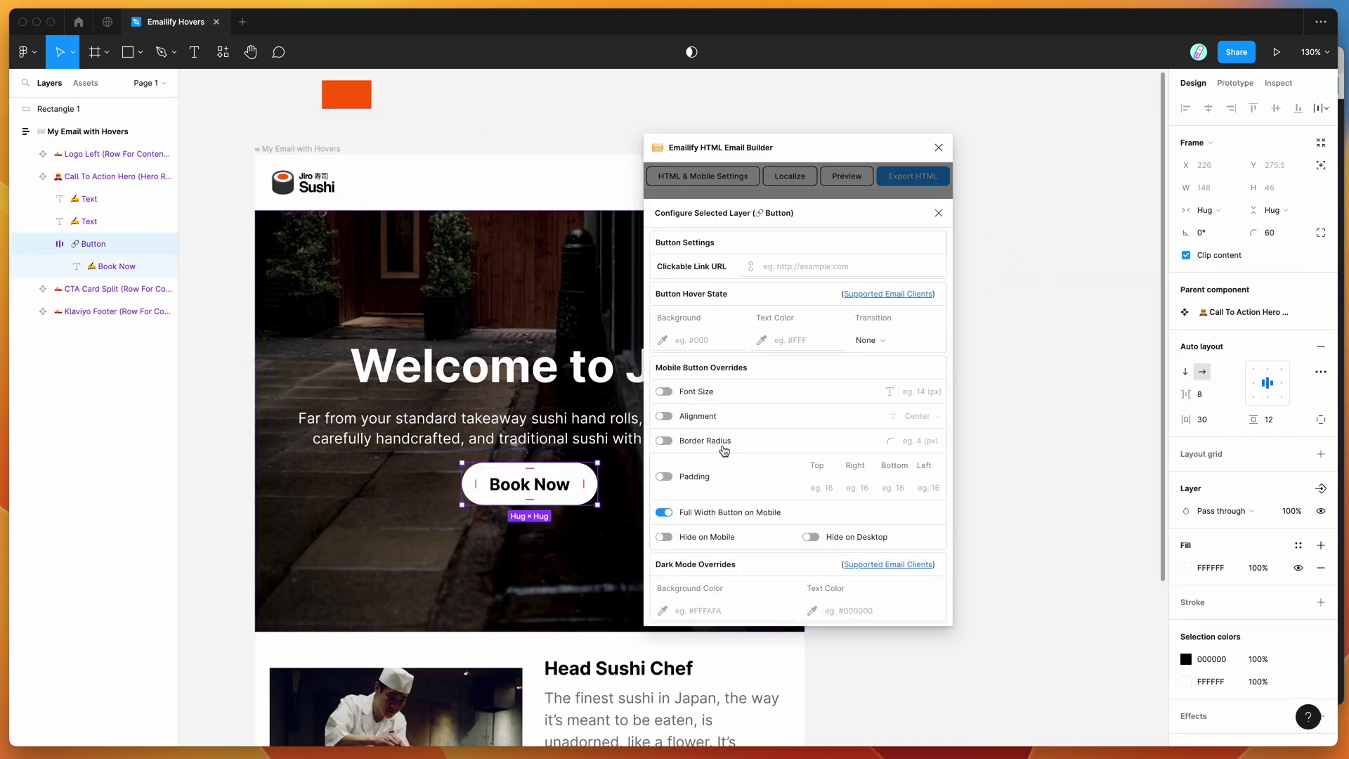
{"action": "left_click", "coordinate": [696, 339]}
{"action": "type", "text": "FF540A"}
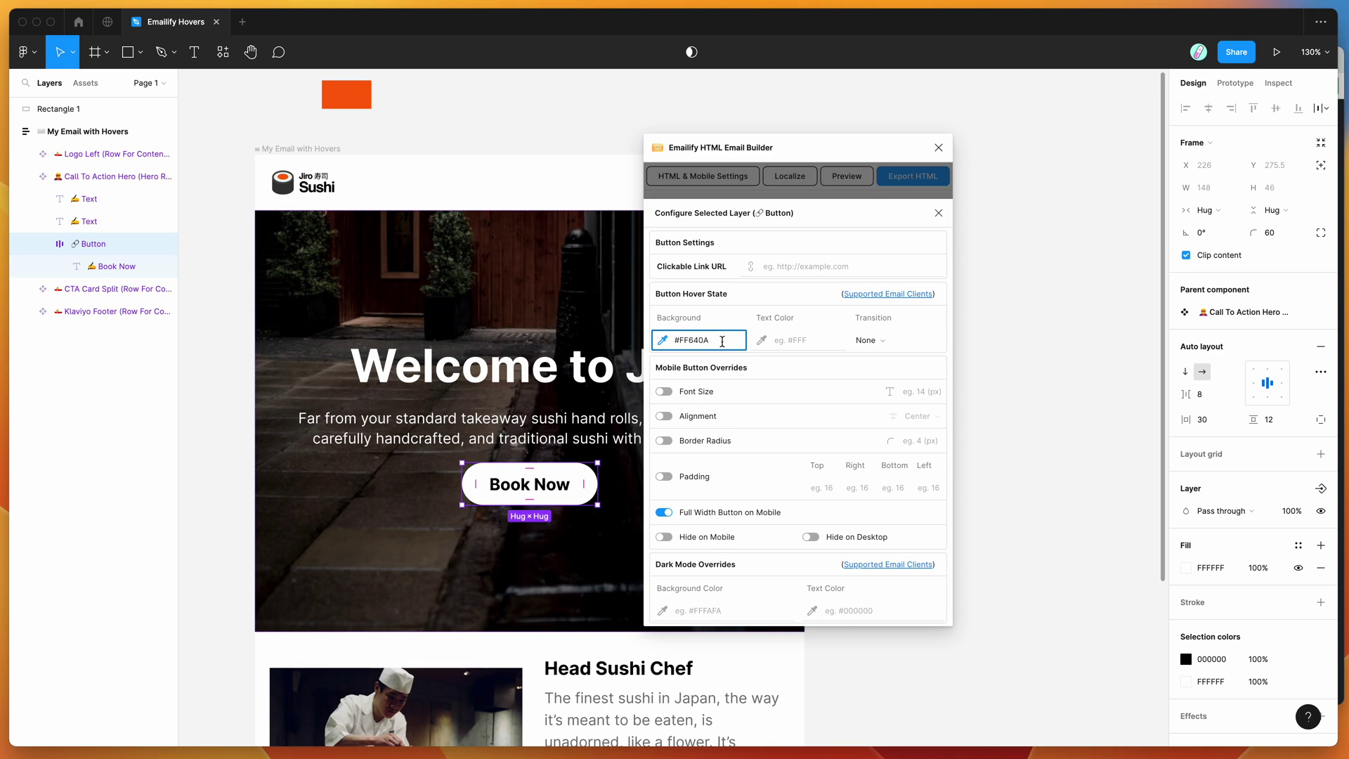
{"action": "left_click", "coordinate": [808, 343]}
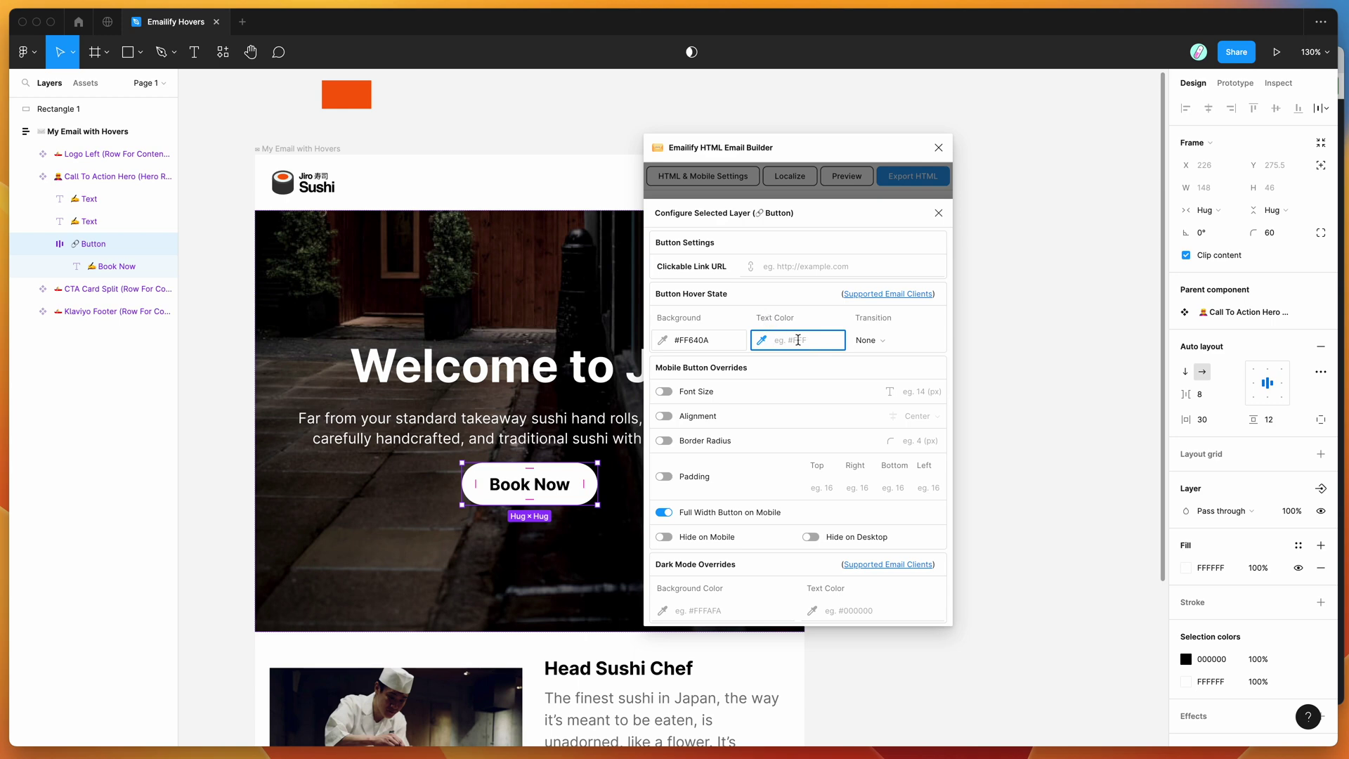
{"action": "type", "text": "#FFF"}
{"action": "left_click", "coordinate": [813, 309]}
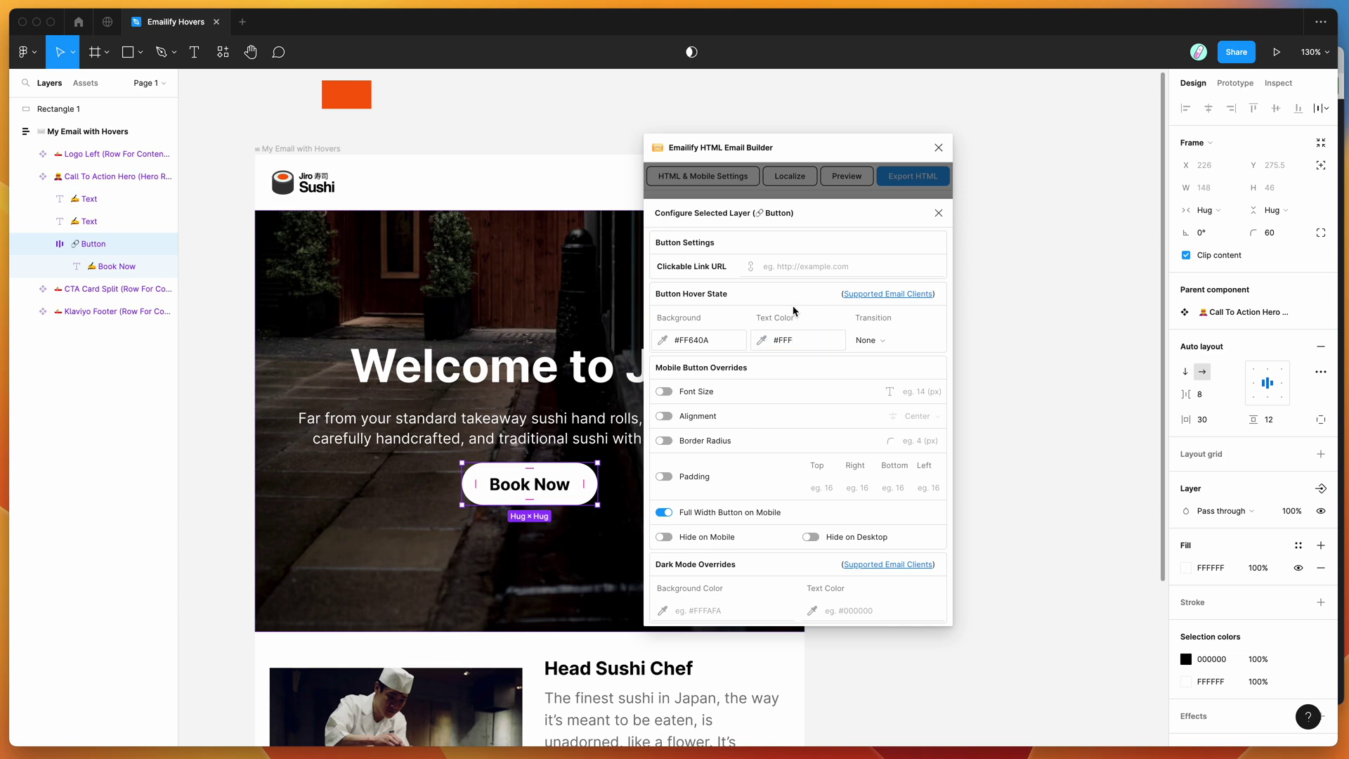
- Close the button settings and preview the email on Desktop to check the Book Now button's hover effect
{"action": "left_click", "coordinate": [938, 215]}
{"action": "left_click", "coordinate": [847, 178]}
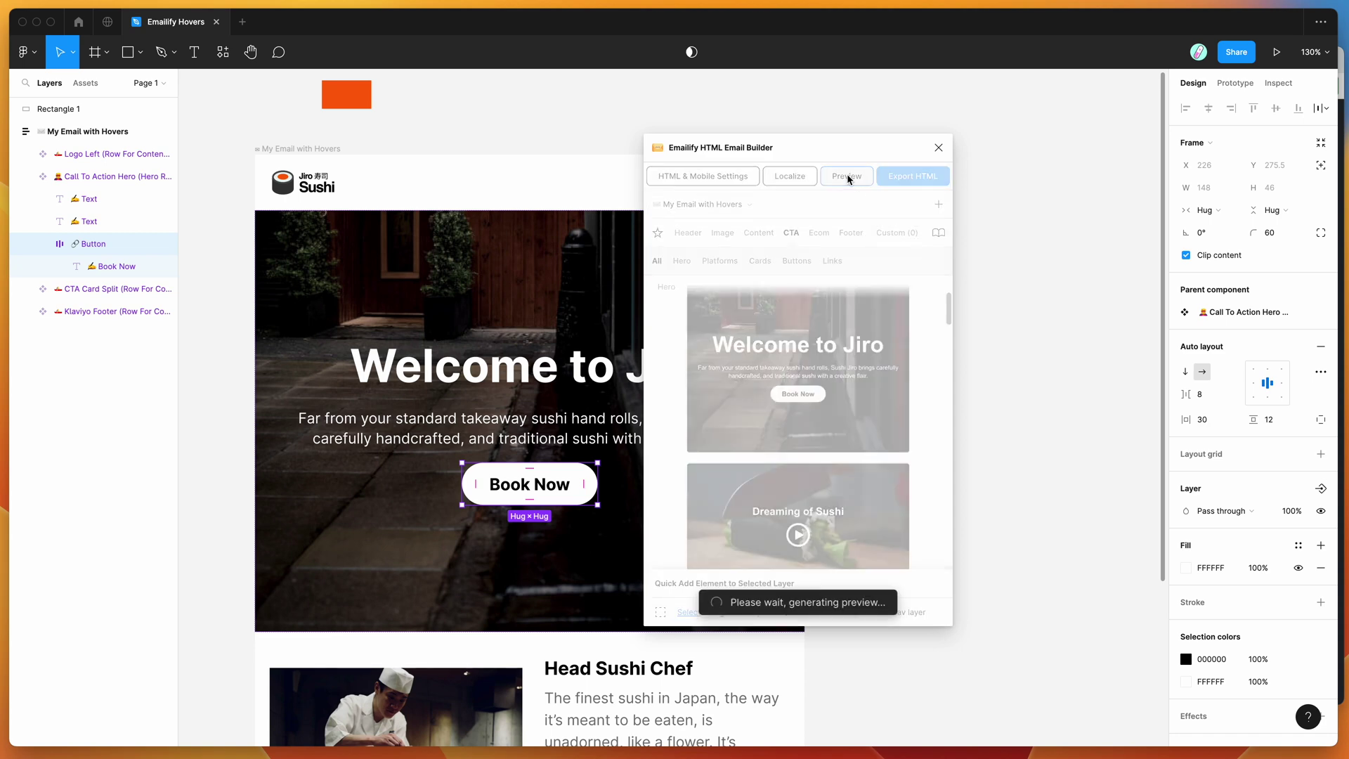
{"action": "scroll", "coordinate": [863, 294], "scroll_direction": "down", "scroll_amount": 1}
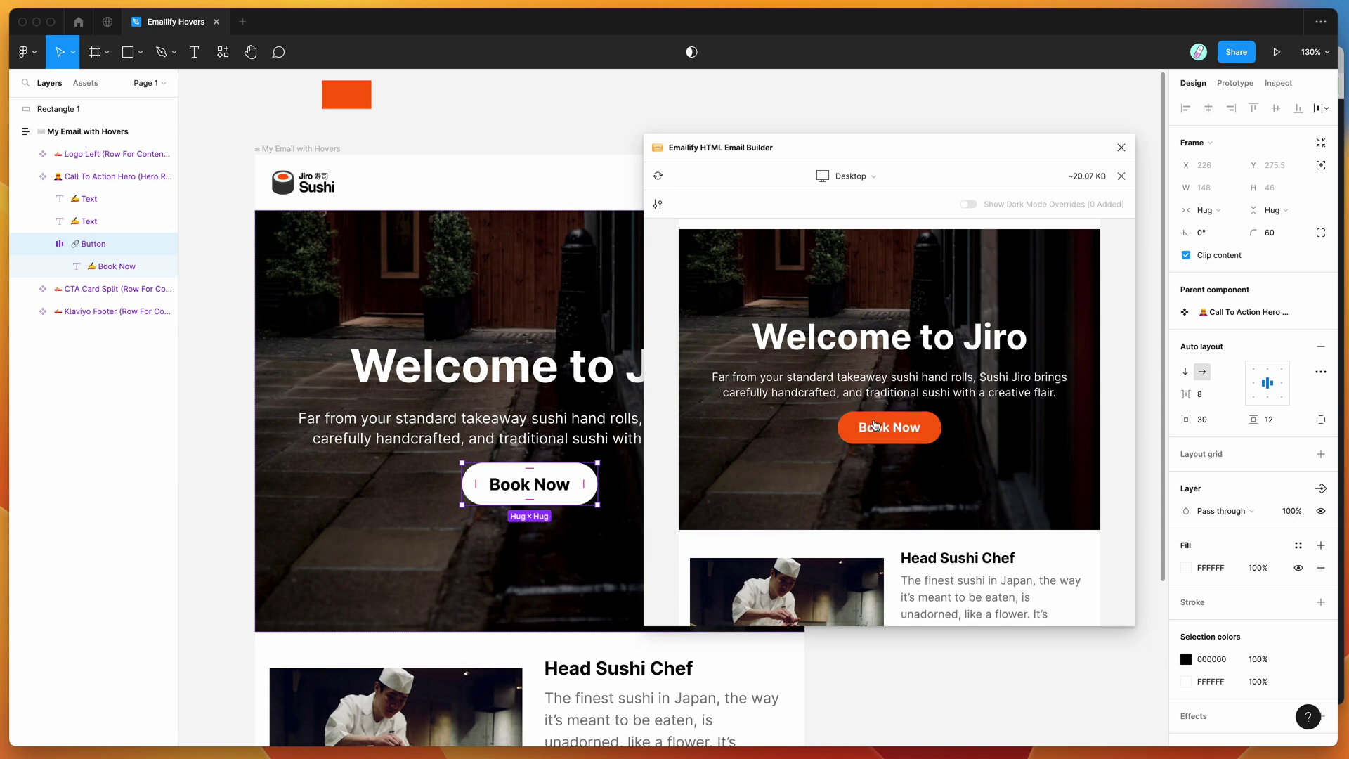
{"action": "scroll", "coordinate": [847, 376], "scroll_direction": "up", "scroll_amount": 1}
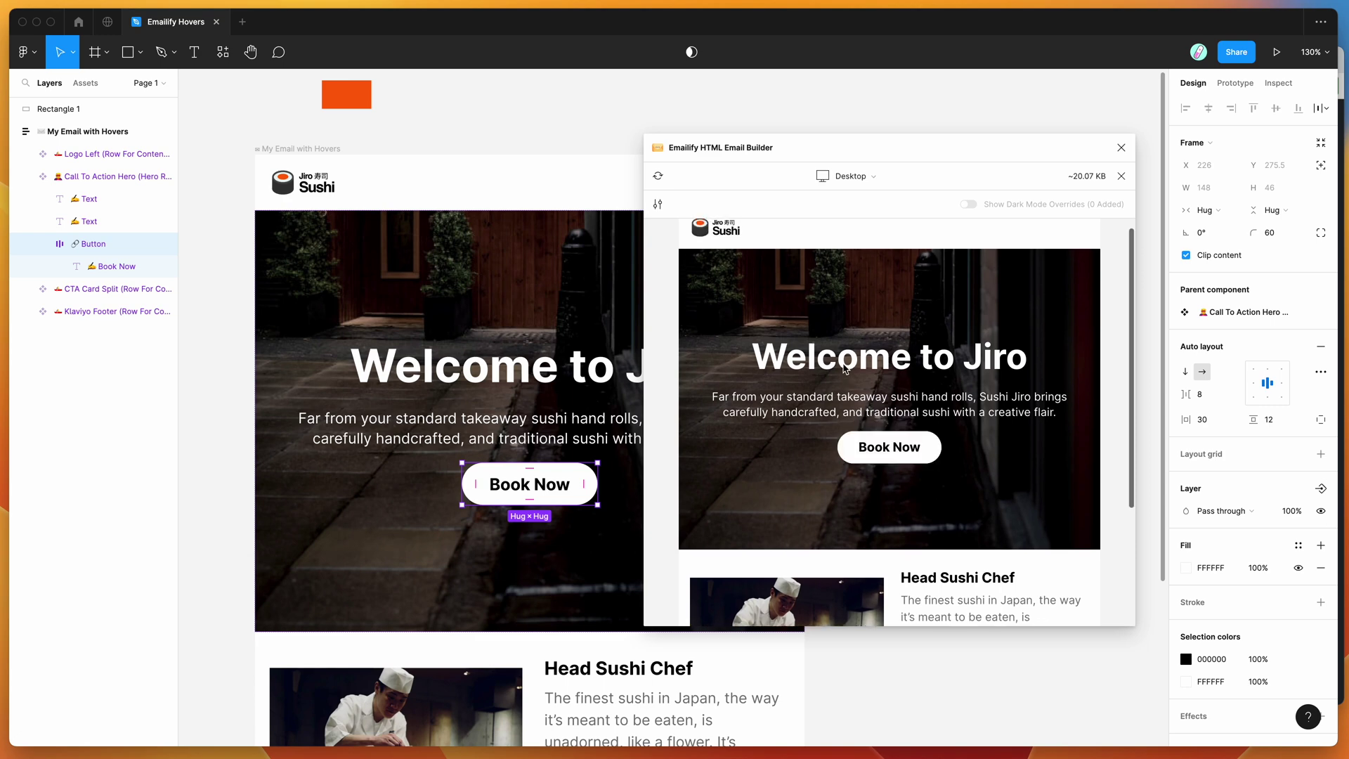
{"action": "scroll", "coordinate": [844, 364], "scroll_direction": "up", "scroll_amount": 1}
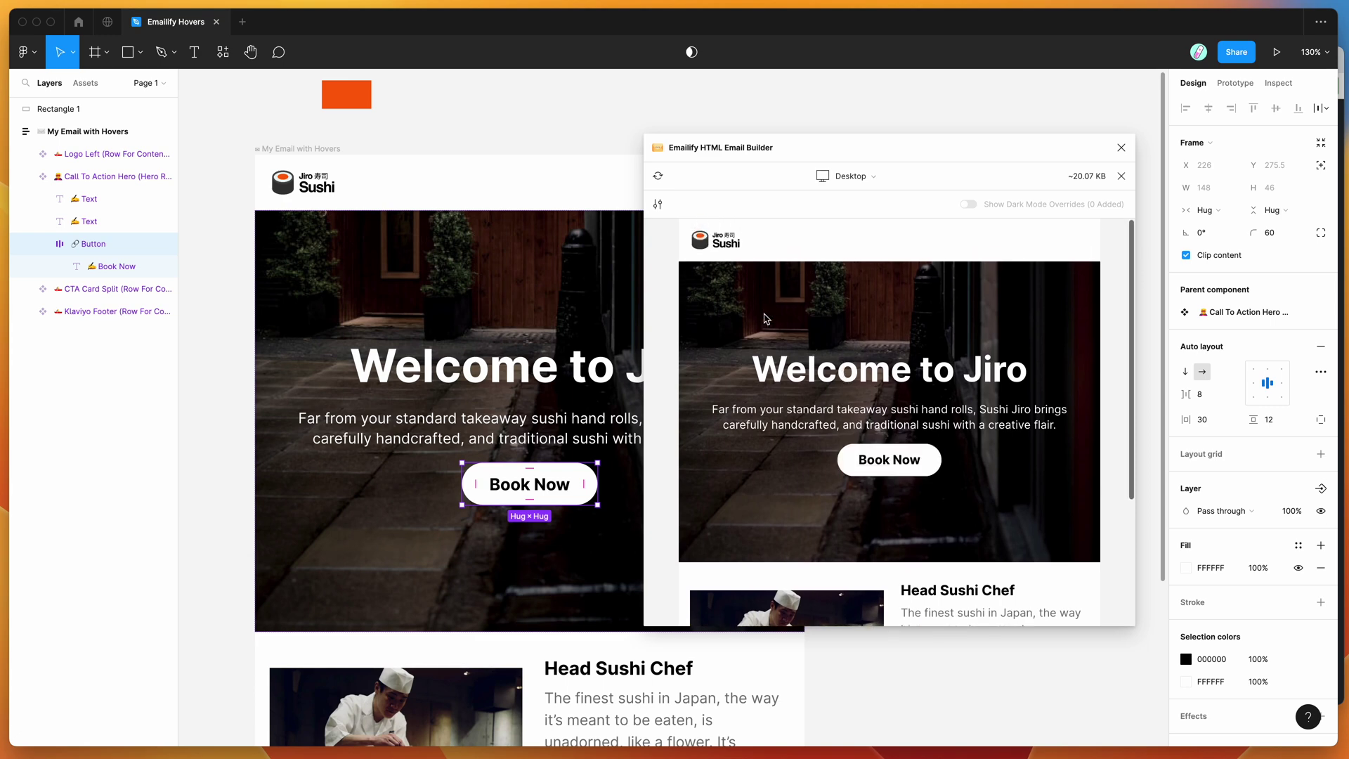
- Set the Book Now button's hover transition to Fade in the layer settings of the preview
{"action": "left_click", "coordinate": [660, 207]}
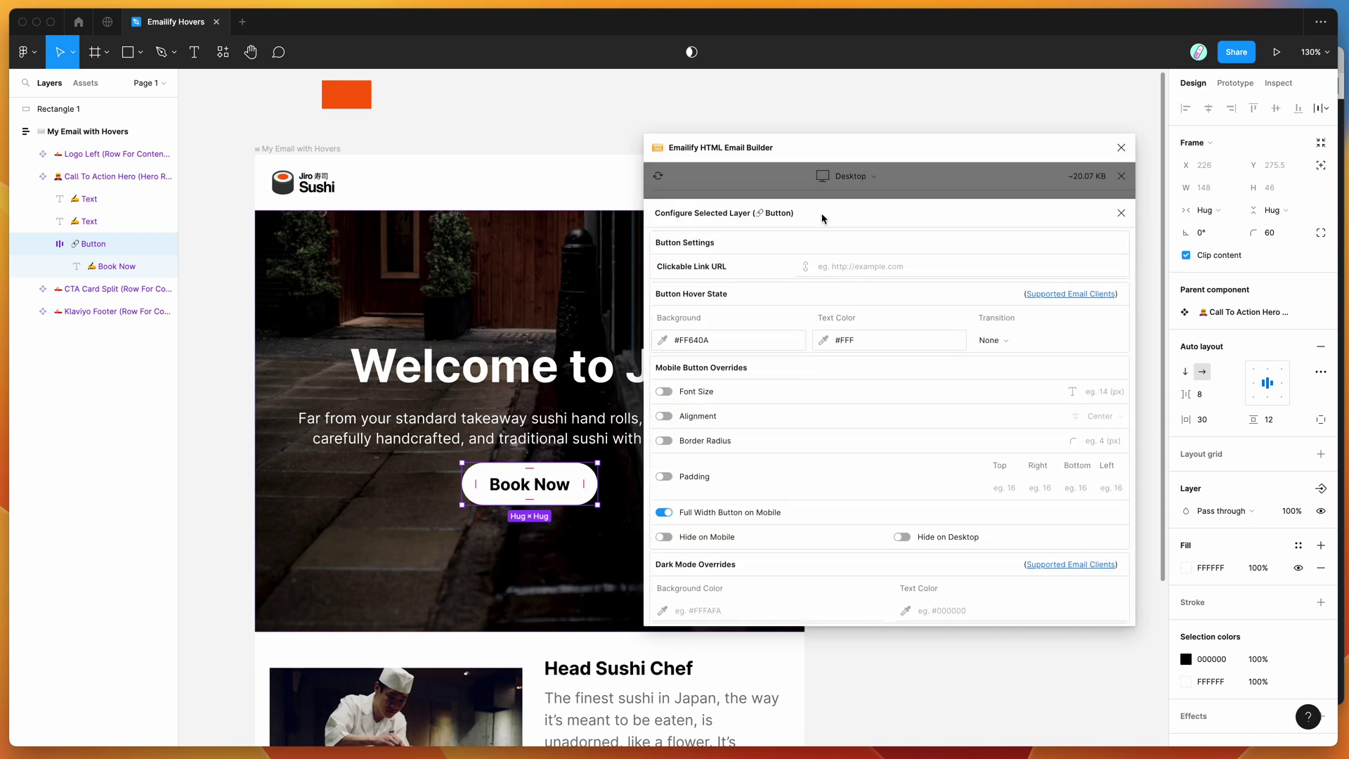
{"action": "left_click", "coordinate": [1011, 339]}
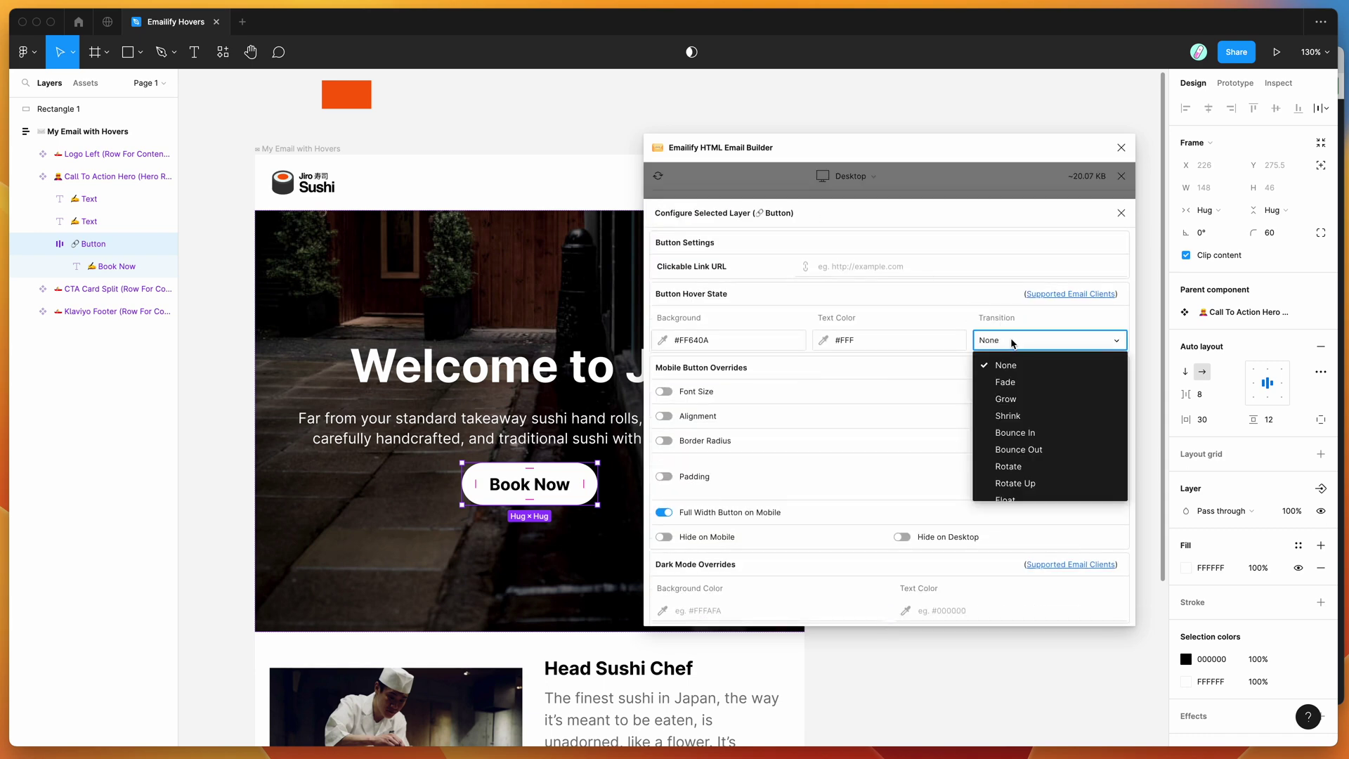
{"action": "left_click", "coordinate": [998, 385]}
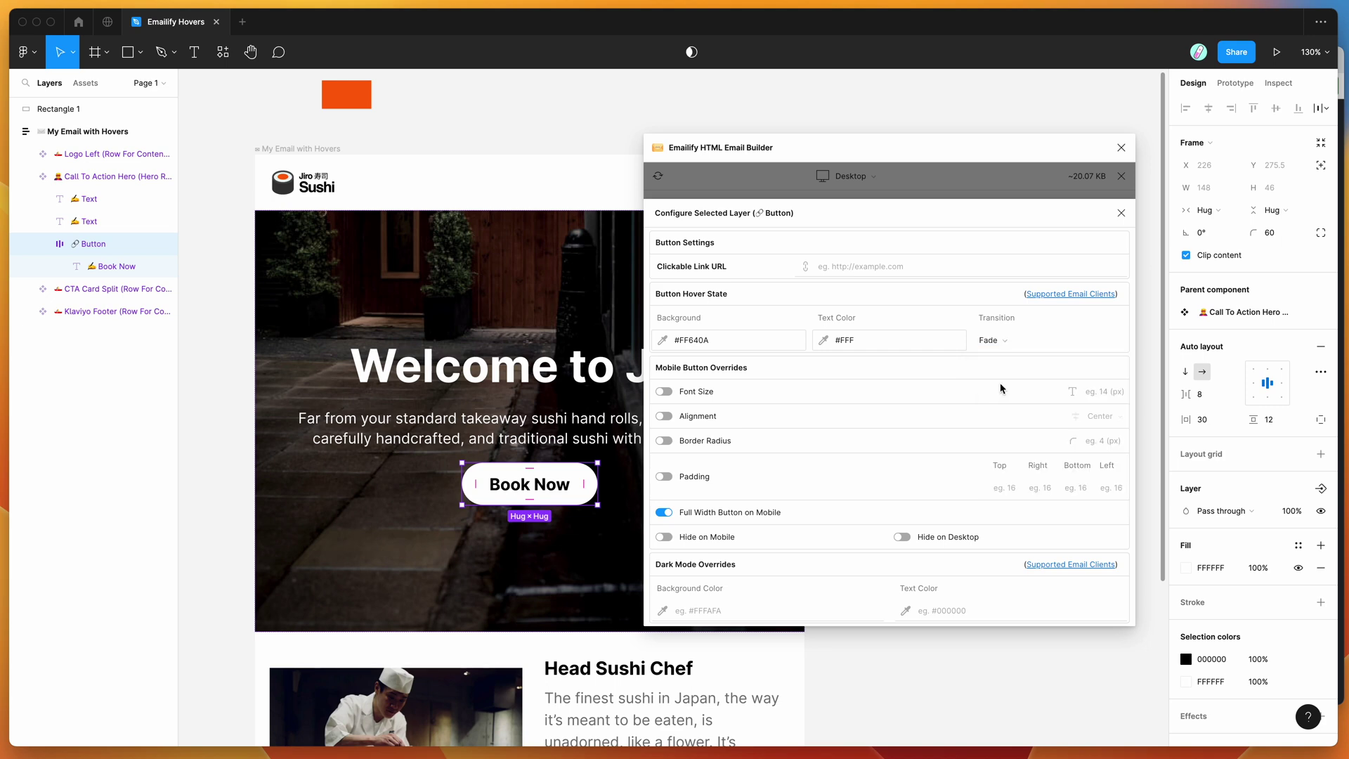
- Close the button settings and check the Book Now button's Fade hover transition in the desktop preview
{"action": "left_click", "coordinate": [1121, 214]}
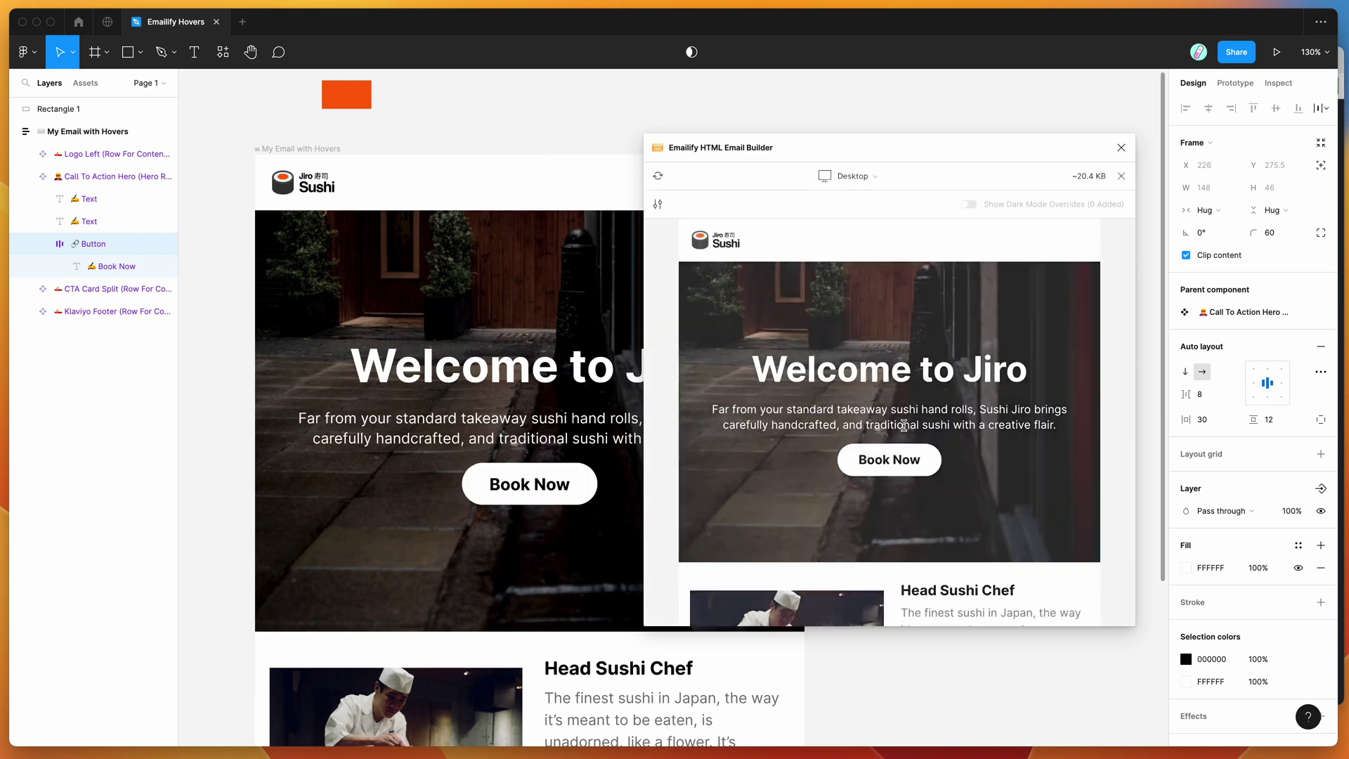
{"action": "scroll", "coordinate": [904, 425], "scroll_direction": "down", "scroll_amount": 1}
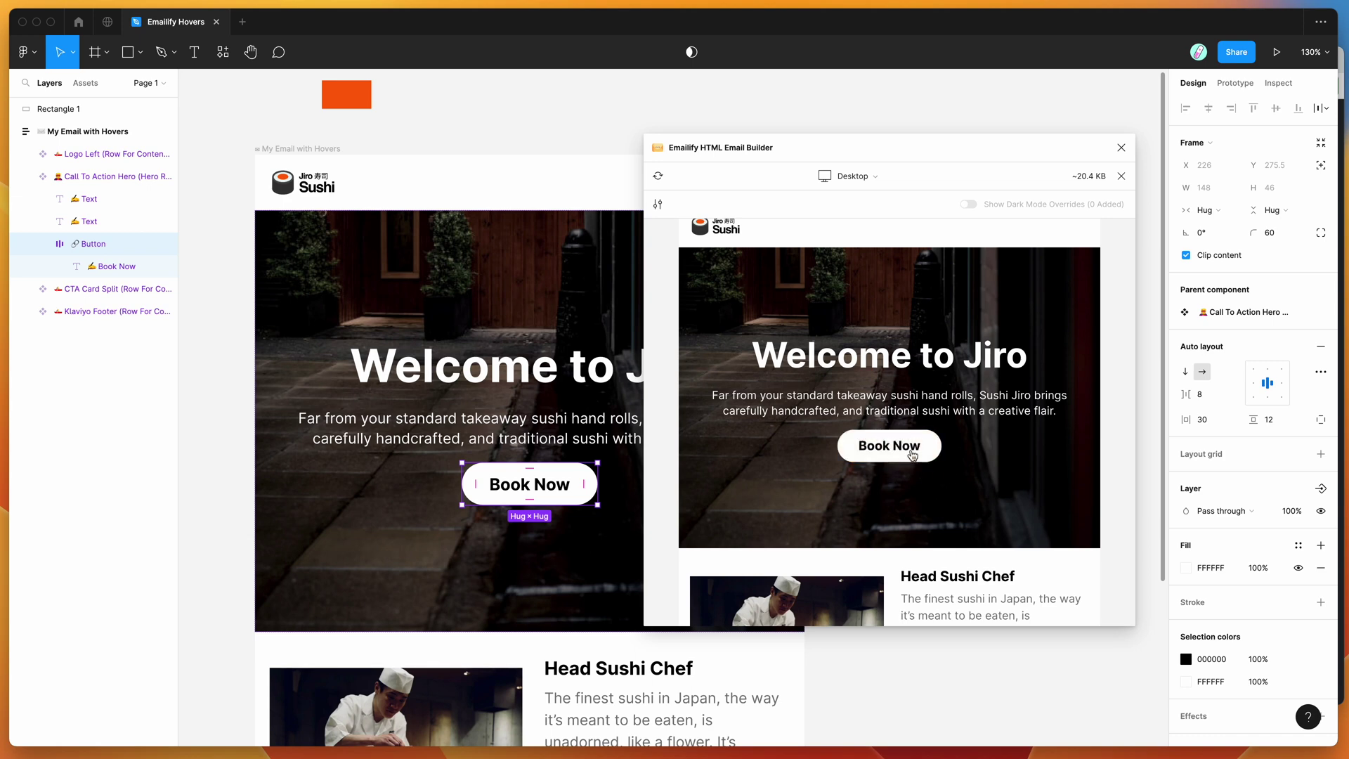
- Set the Book Now button's hover transition to Grow and check the effect in the desktop preview
{"action": "left_click", "coordinate": [657, 203]}
{"action": "left_click", "coordinate": [1000, 343]}
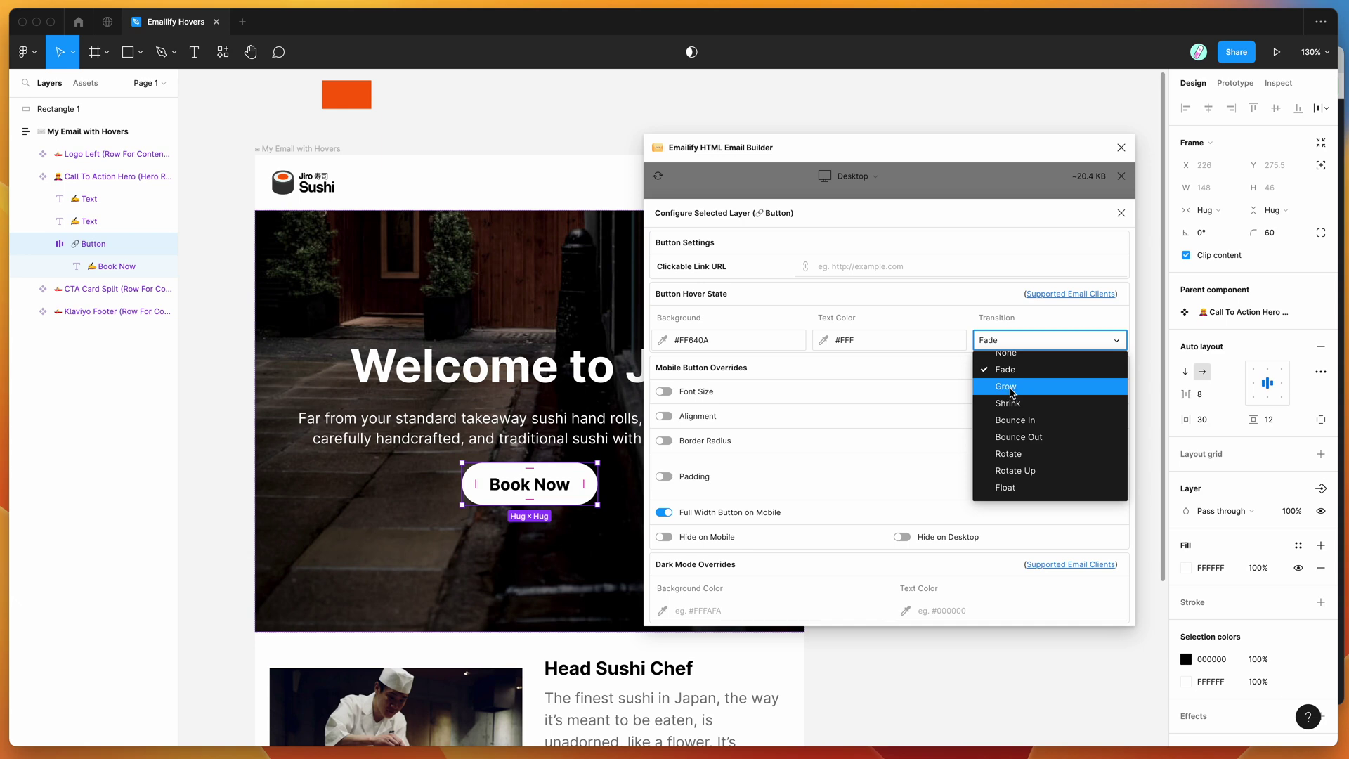
{"action": "left_click", "coordinate": [1011, 392]}
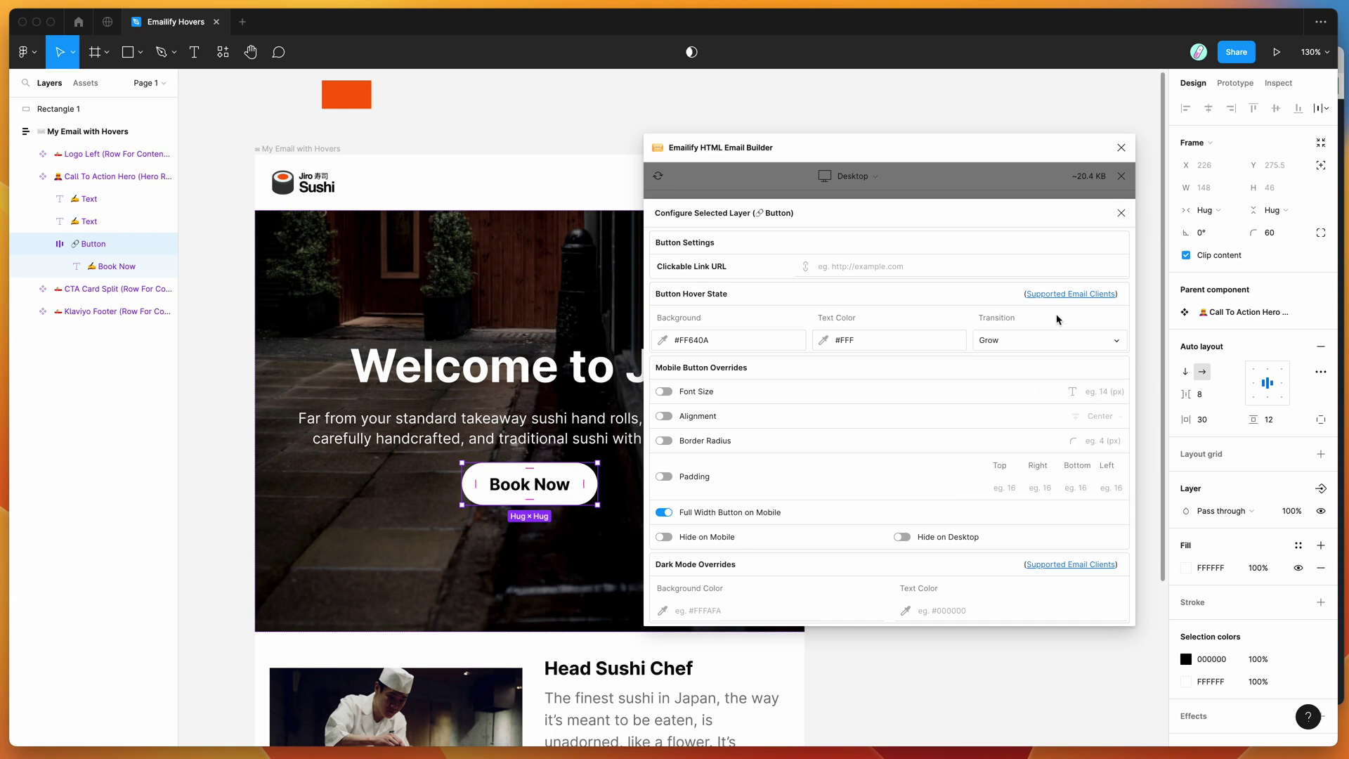
{"action": "left_click", "coordinate": [1121, 212]}
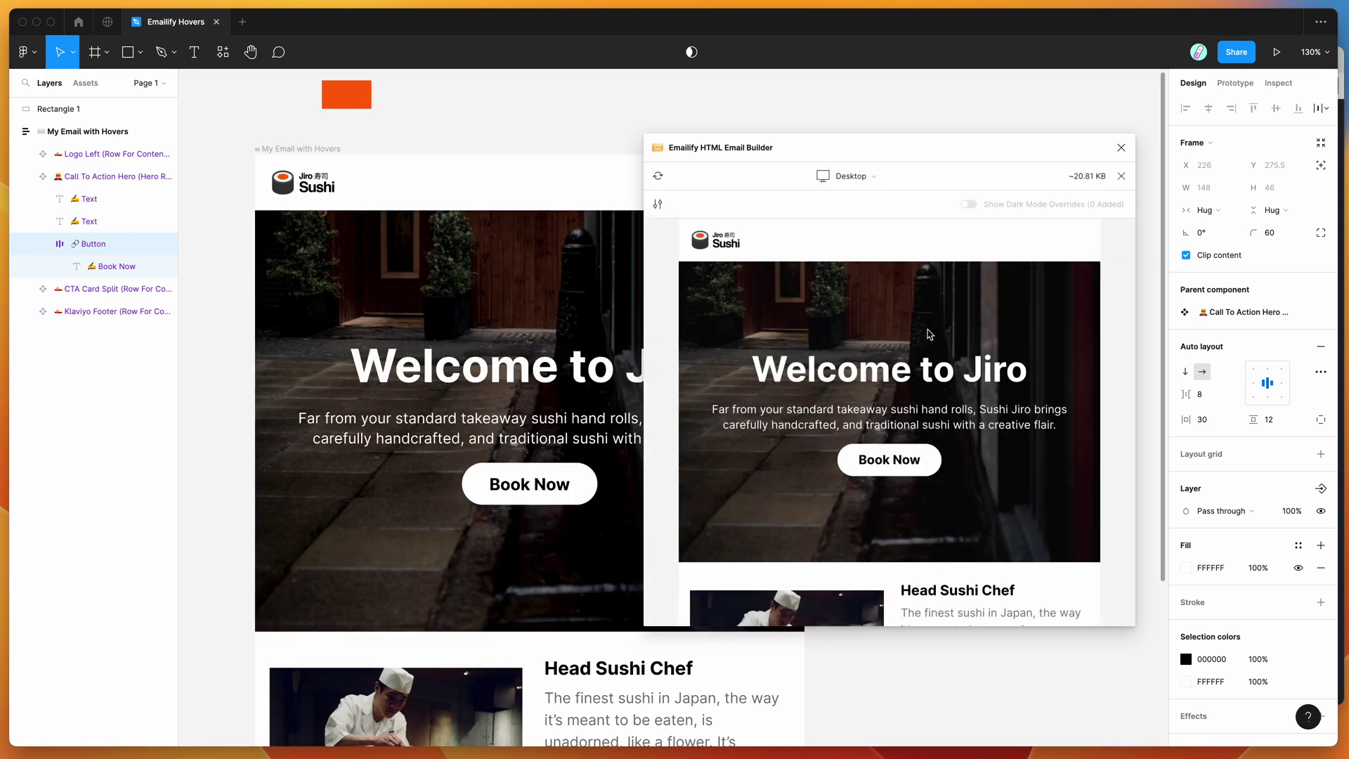
{"action": "scroll", "coordinate": [907, 341], "scroll_direction": "down", "scroll_amount": 1}
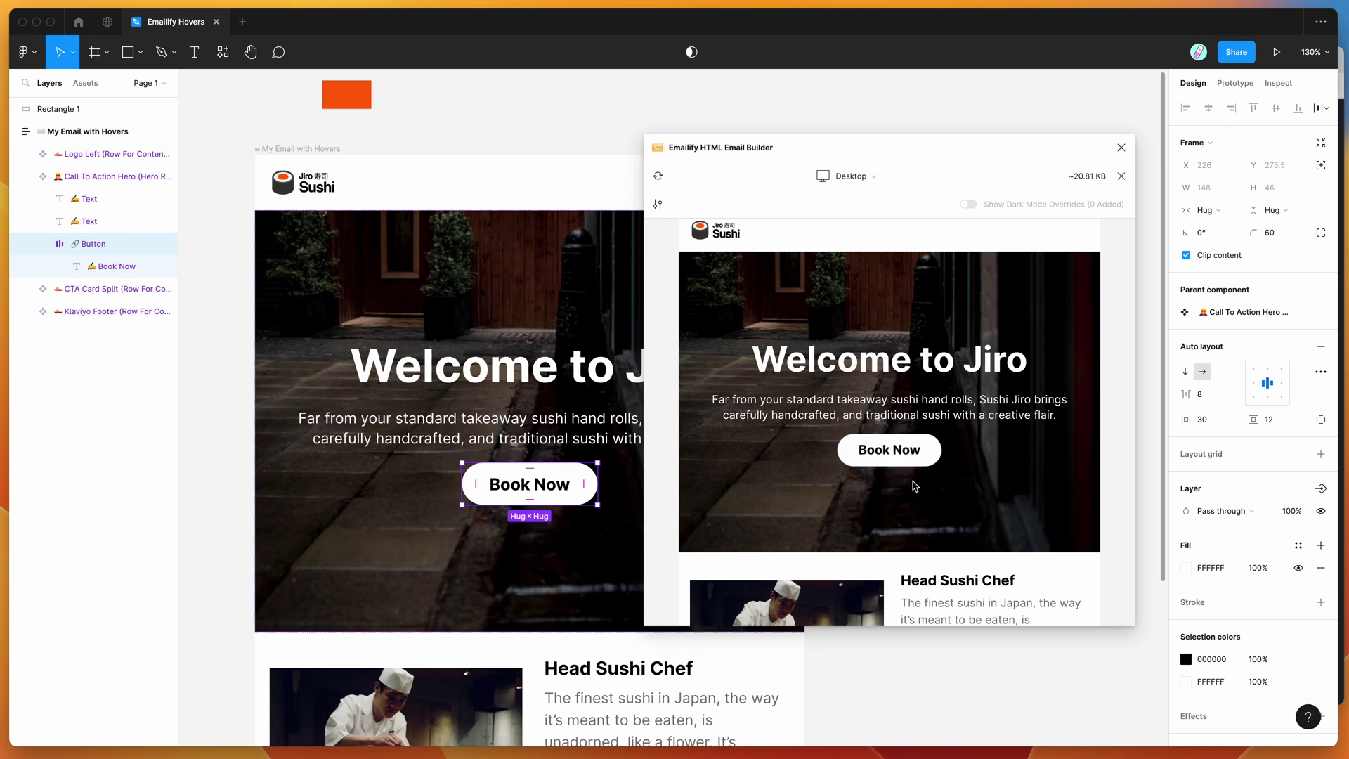
- Set the Book Now button's hover transition to Bounce In and check the effect in the desktop preview
{"action": "left_click", "coordinate": [658, 204]}
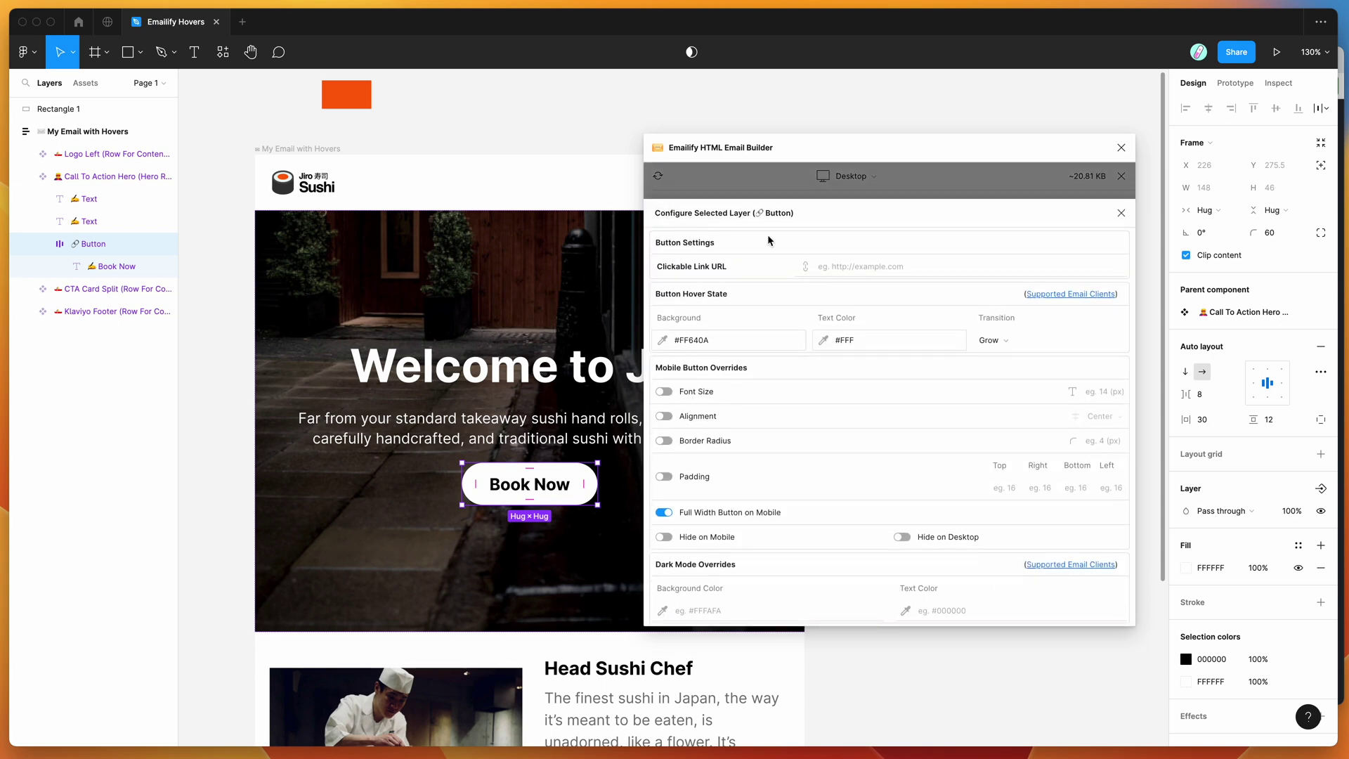
{"action": "left_click", "coordinate": [1002, 338]}
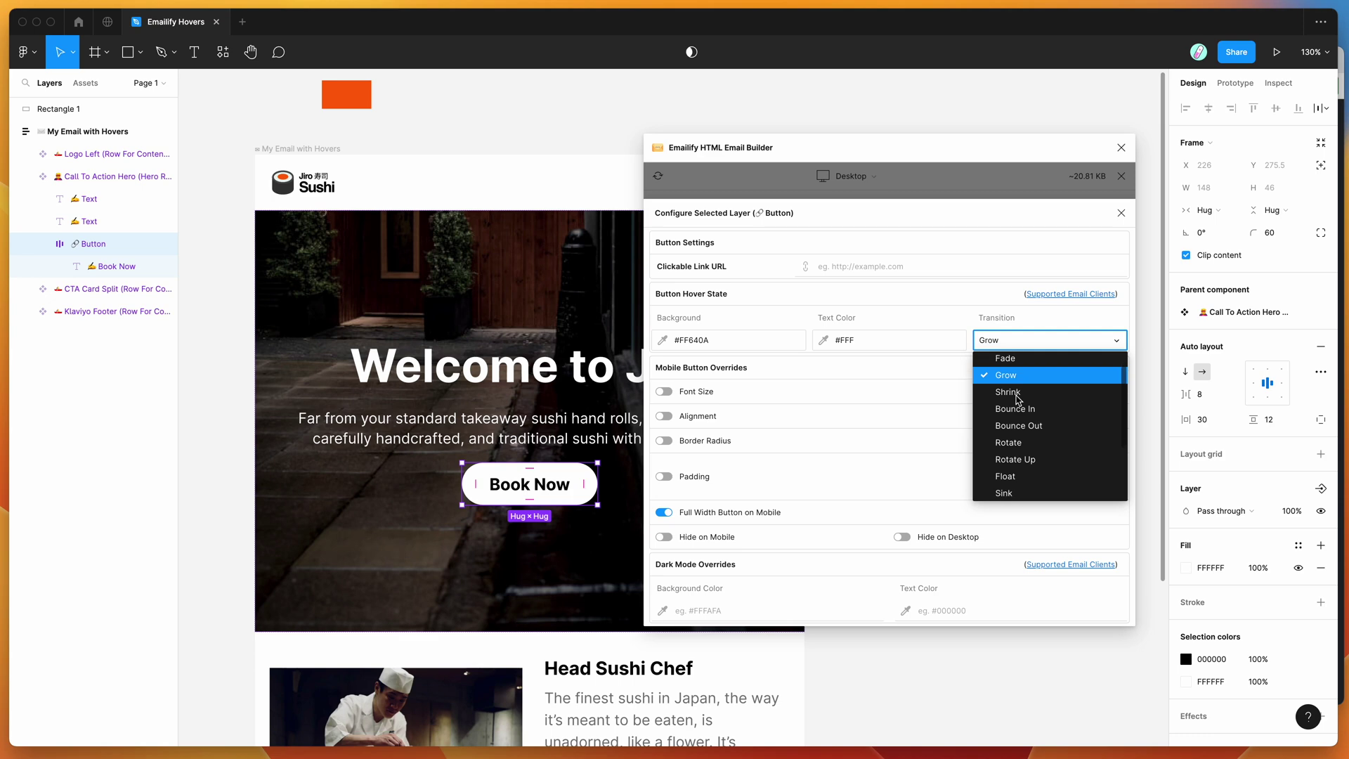
{"action": "left_click", "coordinate": [1019, 388]}
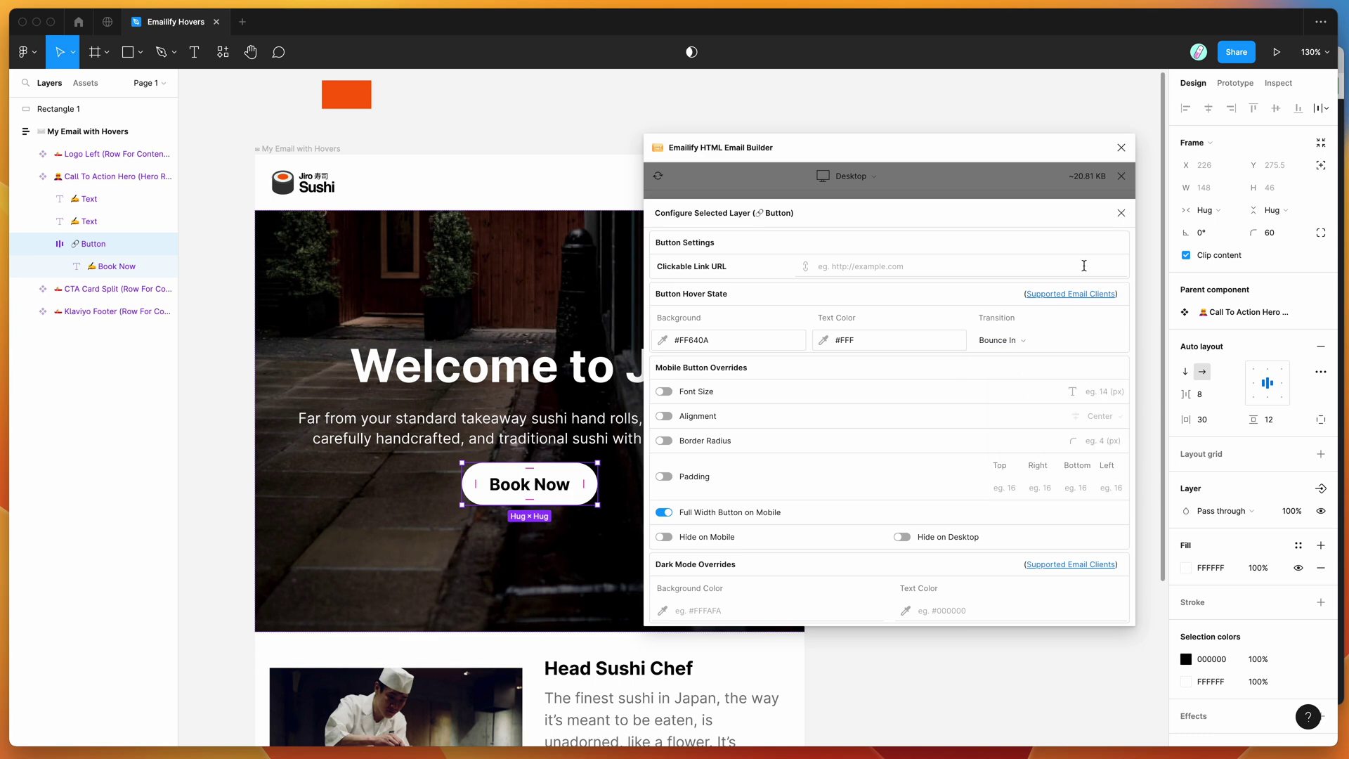
{"action": "left_click", "coordinate": [1121, 214]}
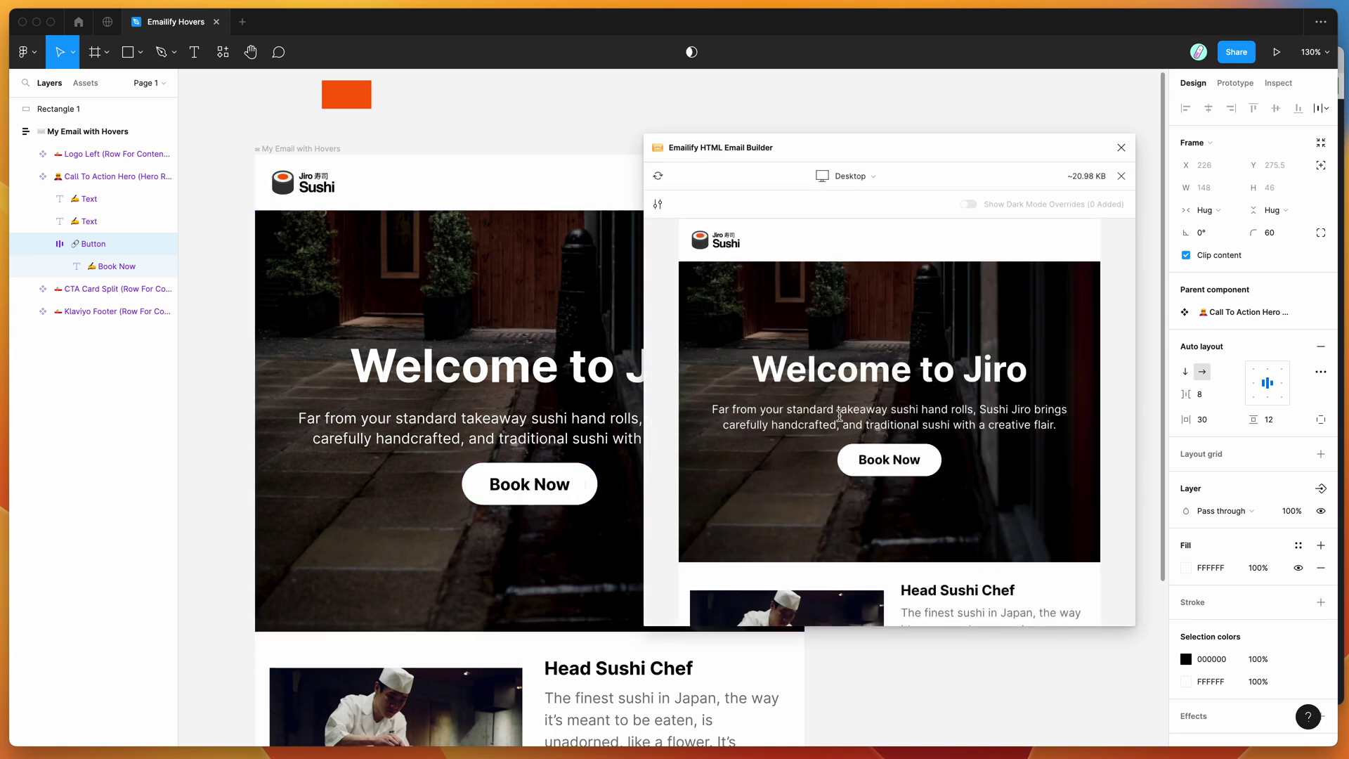
{"action": "scroll", "coordinate": [864, 422], "scroll_direction": "down", "scroll_amount": 1}
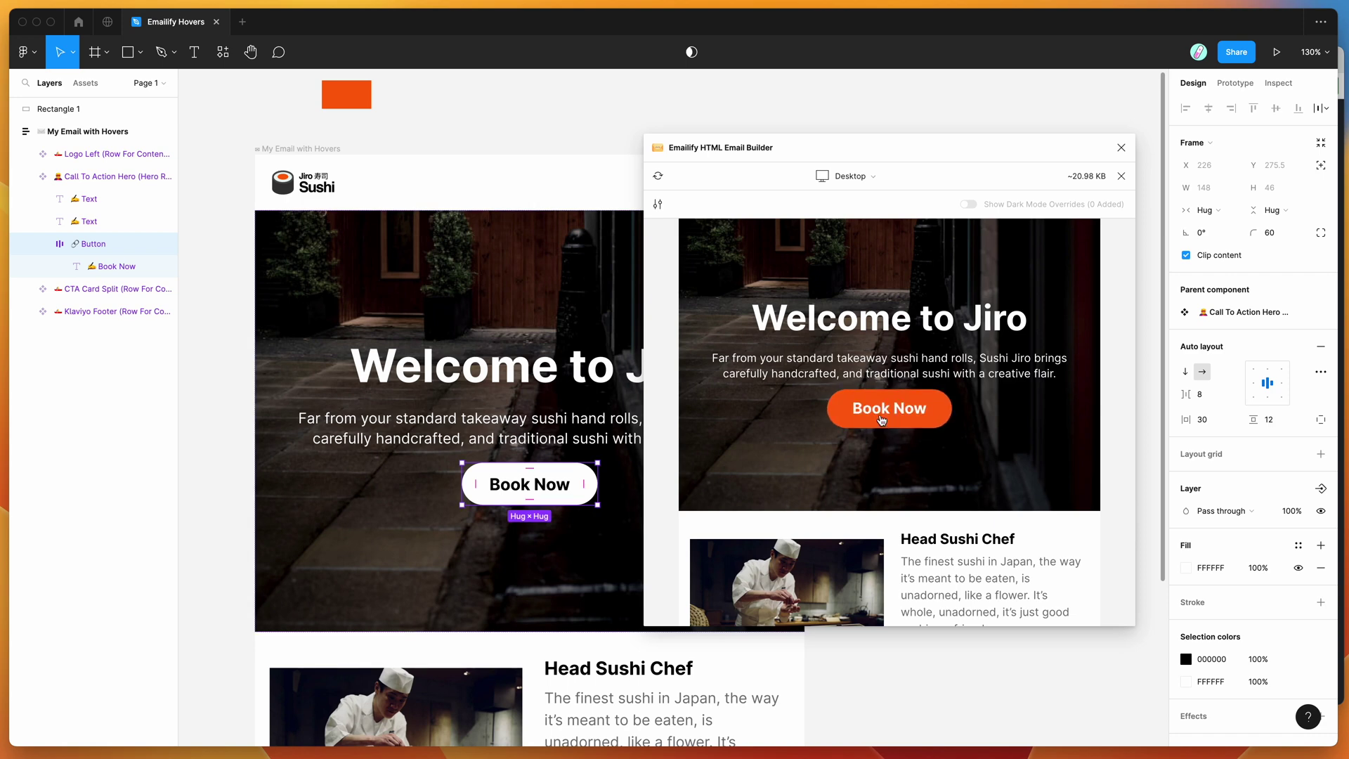
{"action": "scroll", "coordinate": [916, 455], "scroll_direction": "down", "scroll_amount": 2}
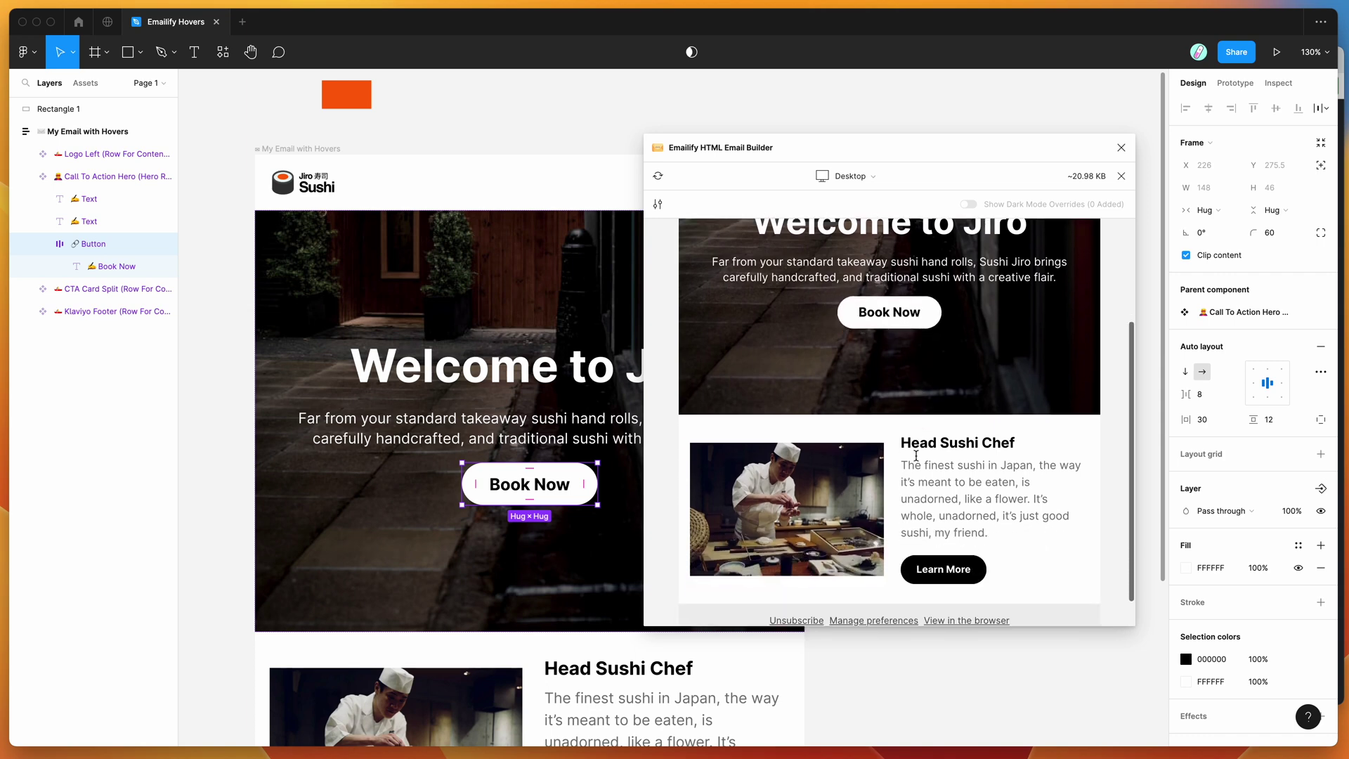
{"action": "scroll", "coordinate": [916, 456], "scroll_direction": "up", "scroll_amount": 1}
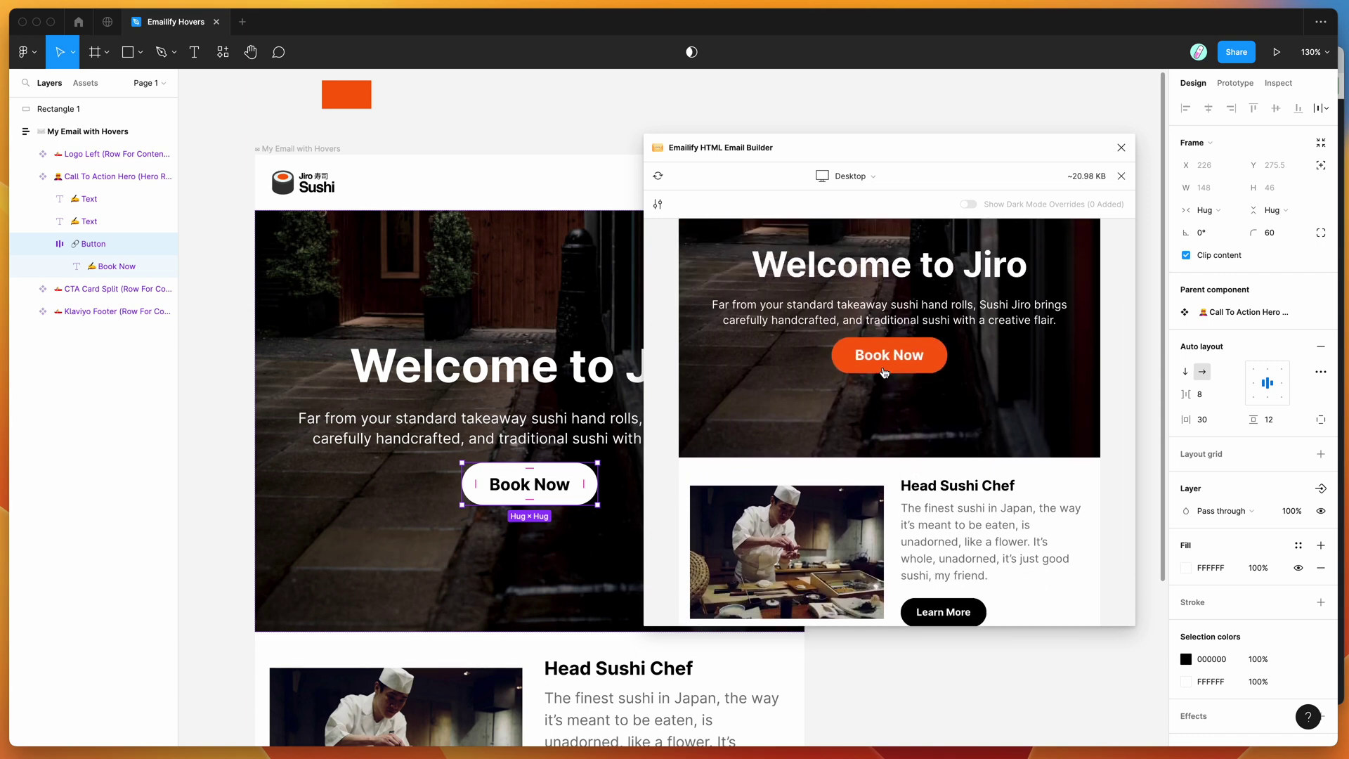
- Configure the Learn More button's hover state with background #FFF, text color #000 and the Fade transition
{"action": "scroll", "coordinate": [884, 372], "scroll_direction": "down", "scroll_amount": 2}
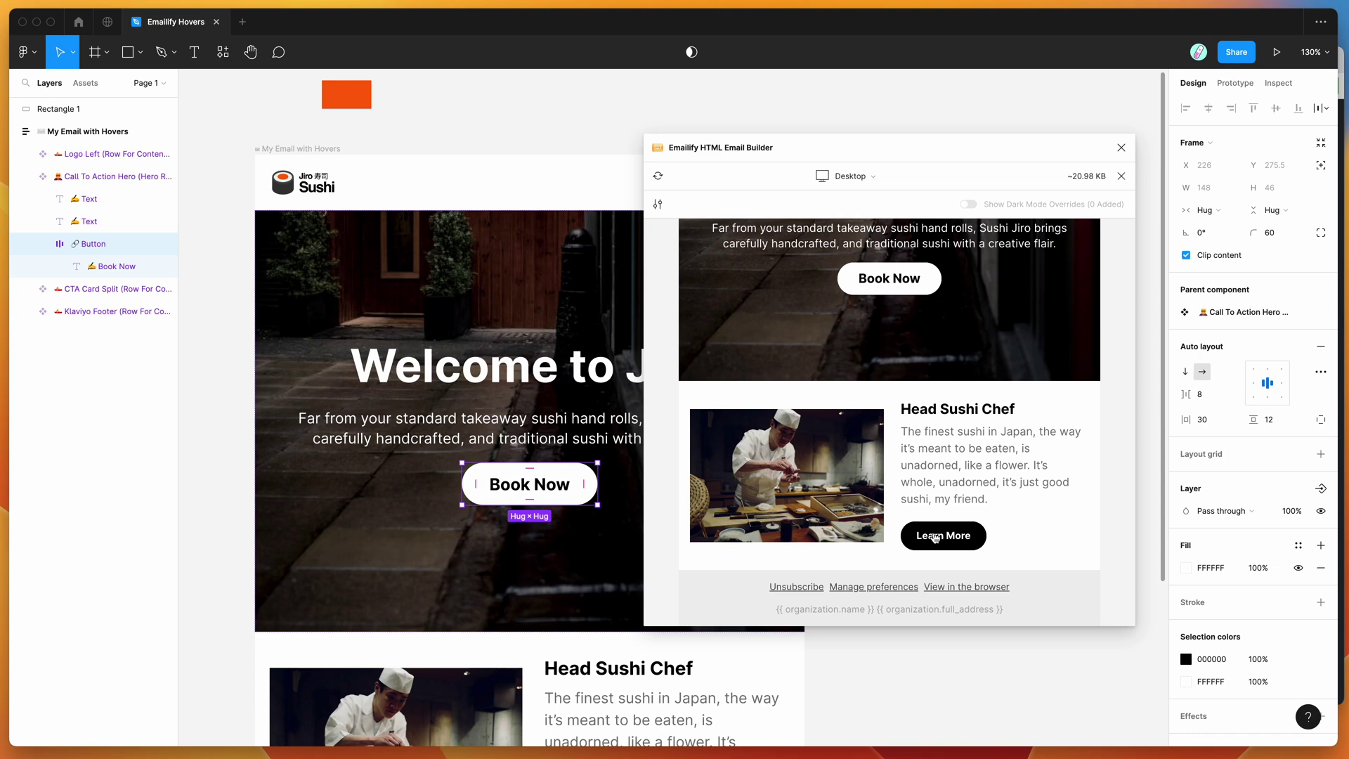
{"action": "scroll", "coordinate": [611, 492], "scroll_direction": "down", "scroll_amount": 5}
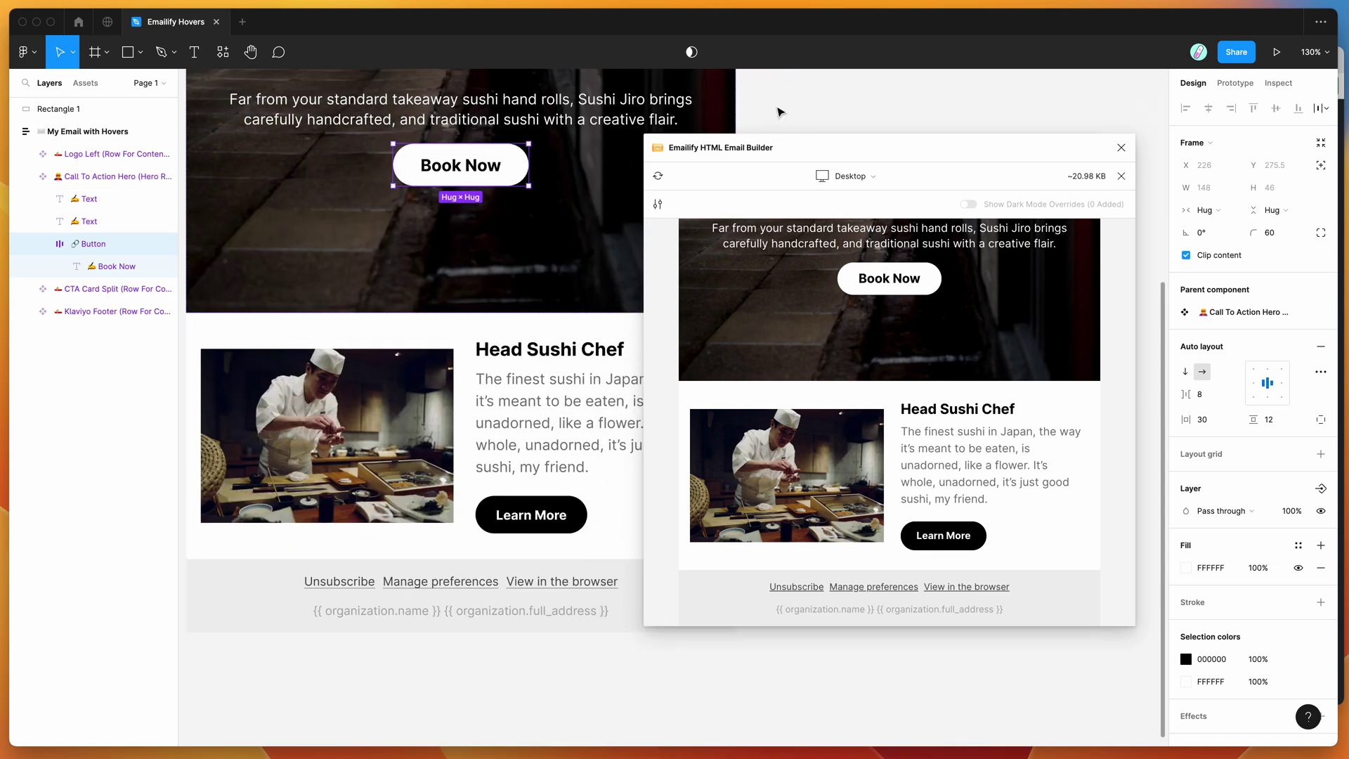
{"action": "left_click_drag", "start_coordinate": [797, 155], "coordinate": [807, 155]}
{"action": "left_click", "coordinate": [560, 511]}
{"action": "double_click", "coordinate": [560, 511]}
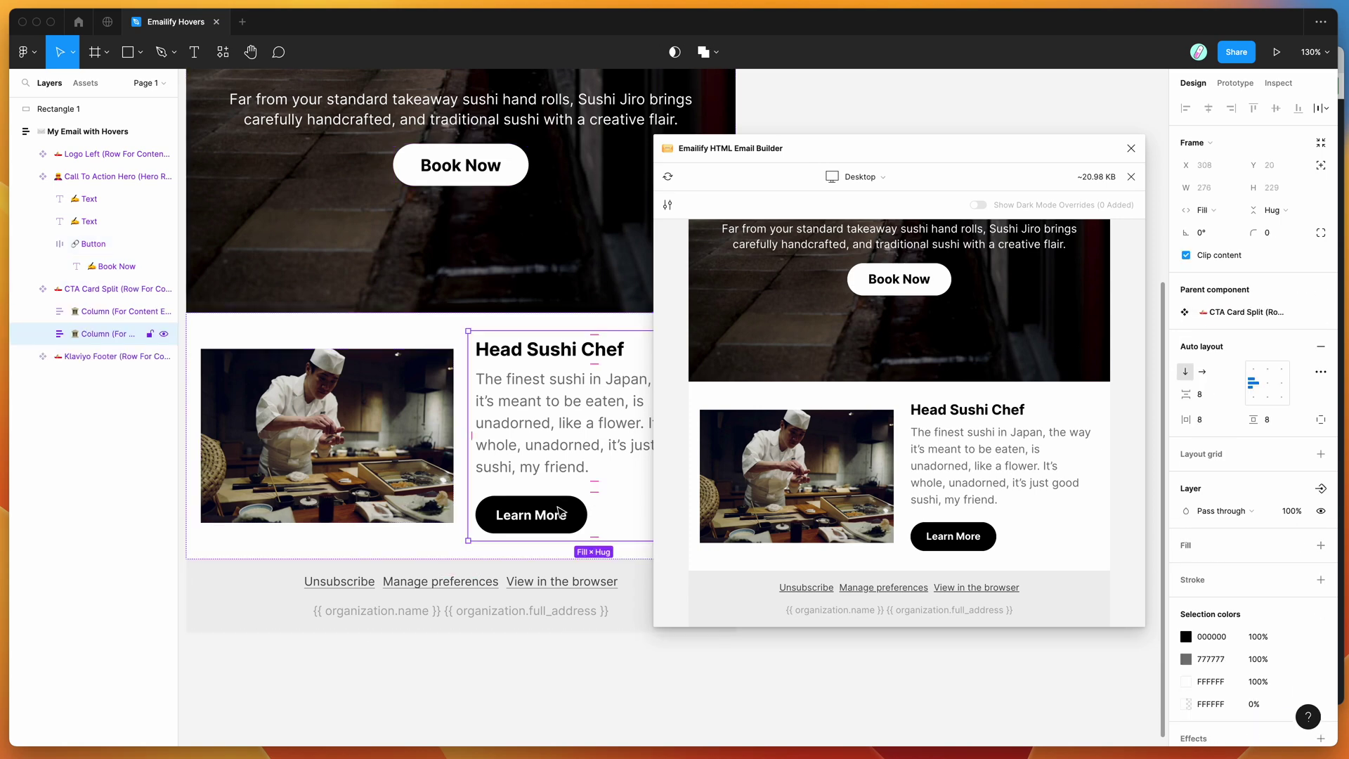
{"action": "double_click", "coordinate": [560, 511]}
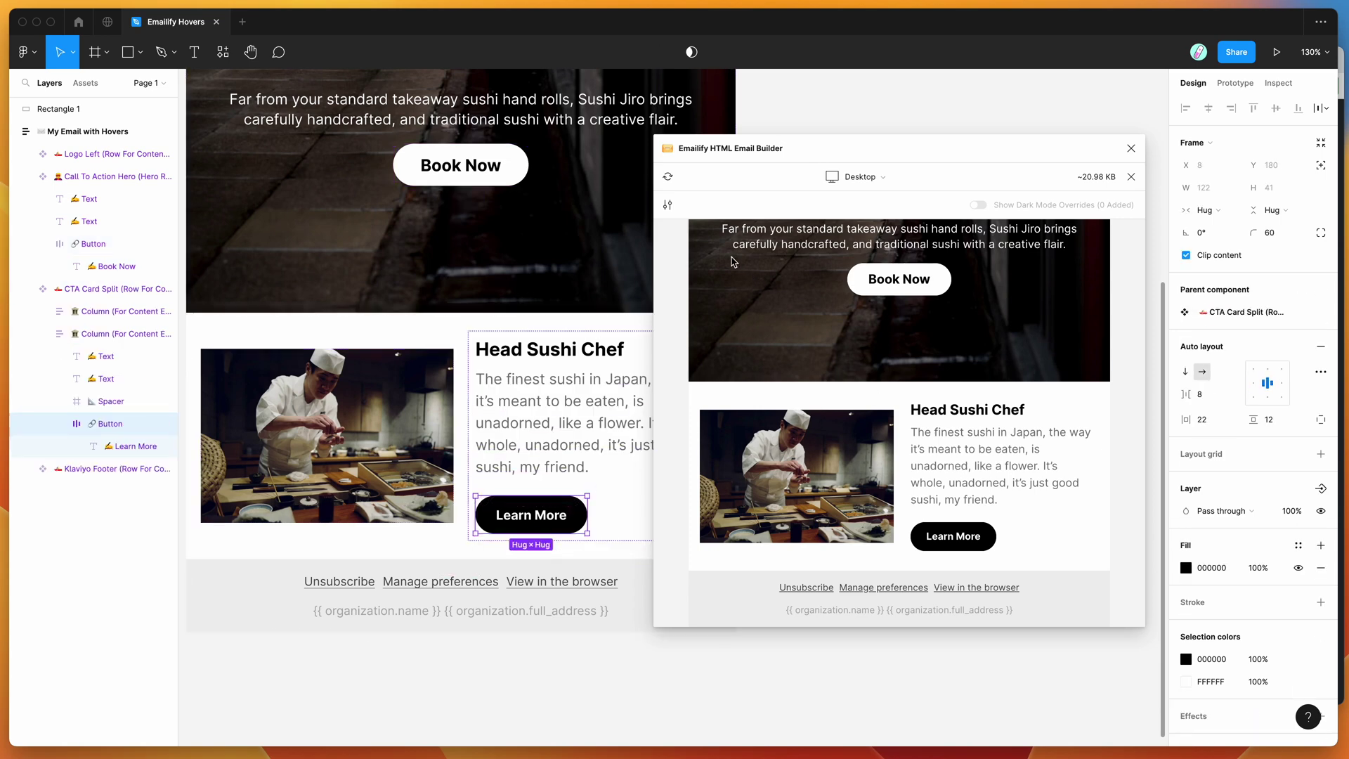
{"action": "left_click", "coordinate": [747, 342]}
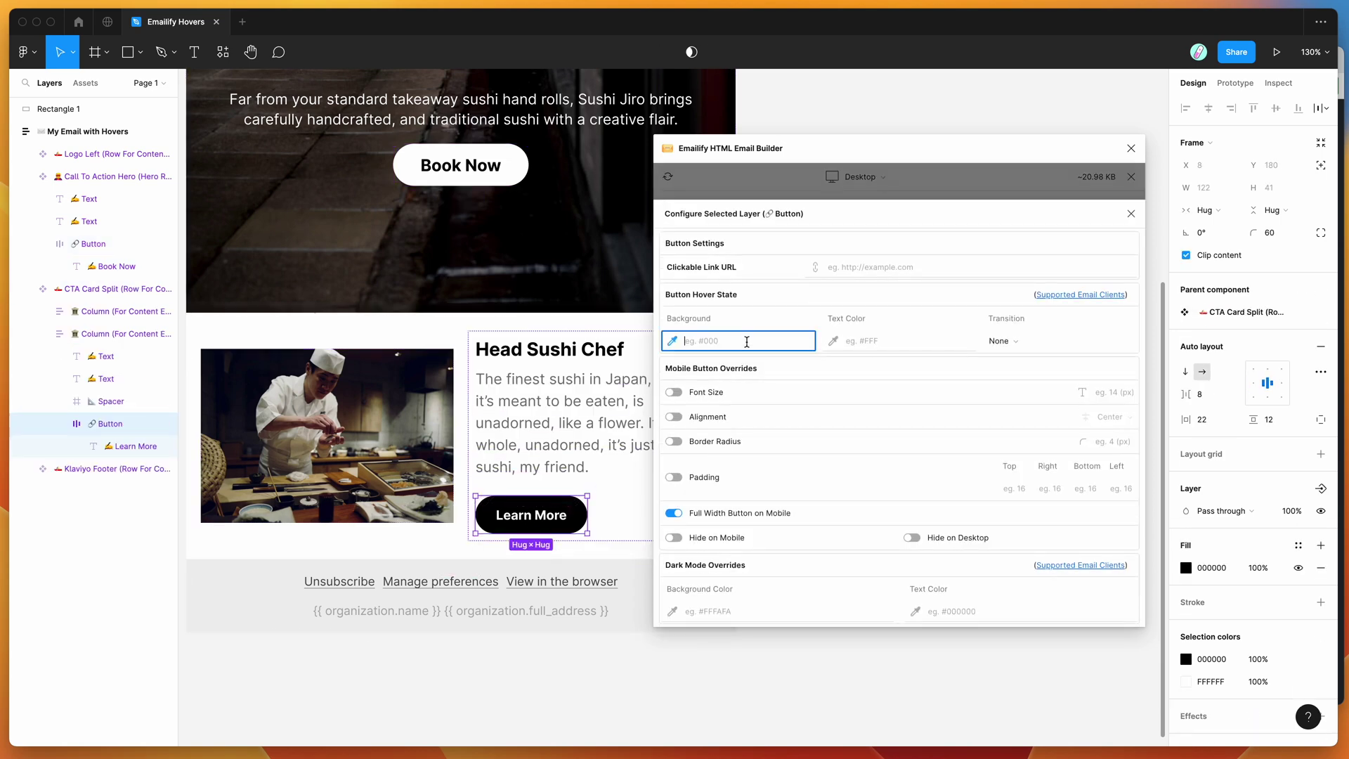
{"action": "type", "text": "#"}
{"action": "left_click", "coordinate": [899, 341]}
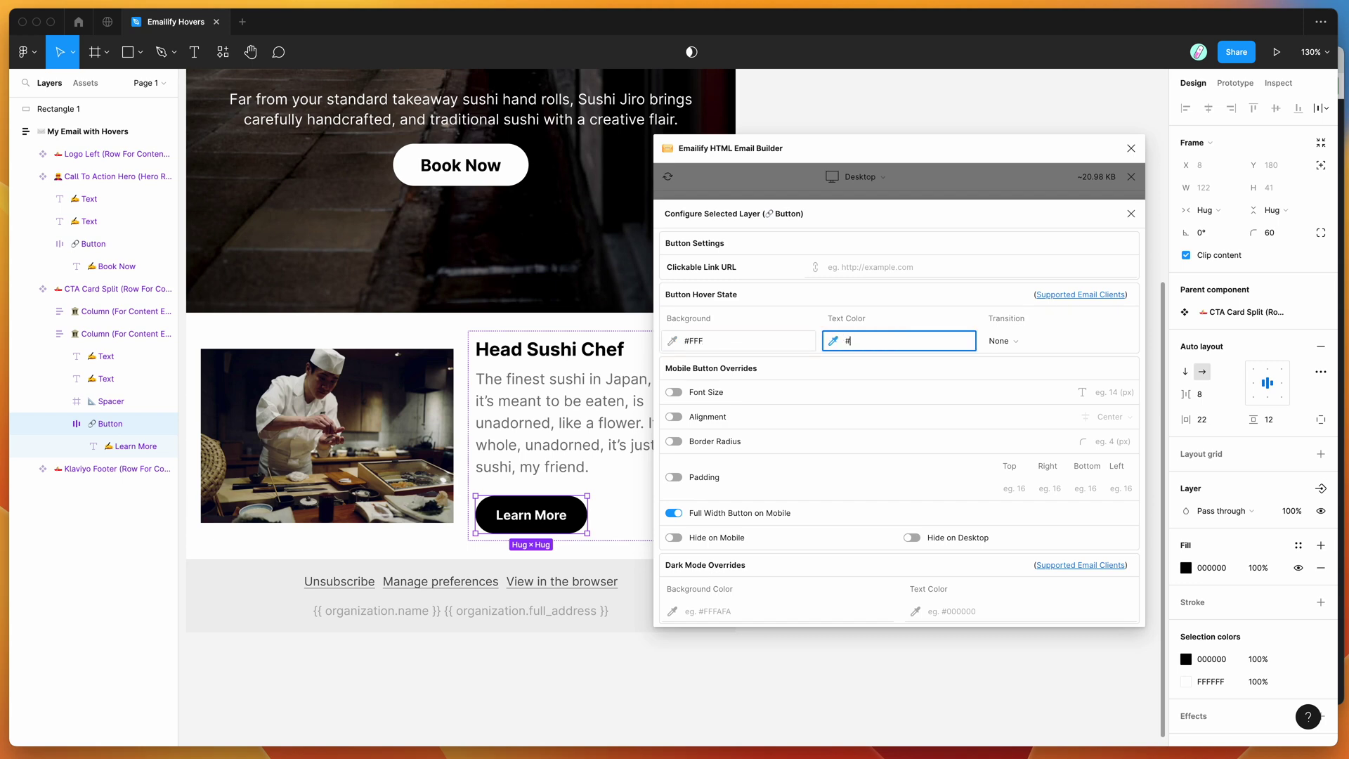
{"action": "left_click", "coordinate": [1075, 337]}
{"action": "left_click", "coordinate": [1025, 383]}
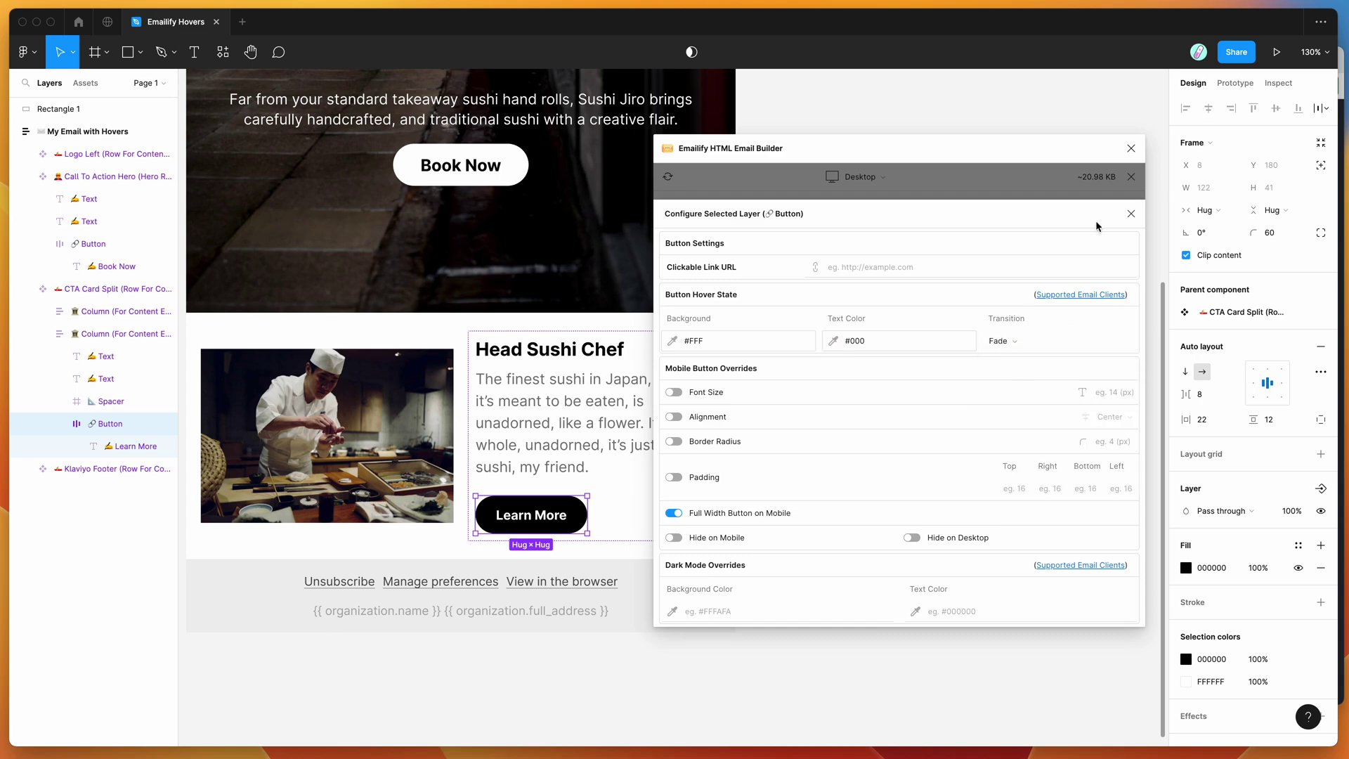
- Close the button settings and check the Learn More button's hover effect in the desktop preview
{"action": "left_click", "coordinate": [1063, 193]}
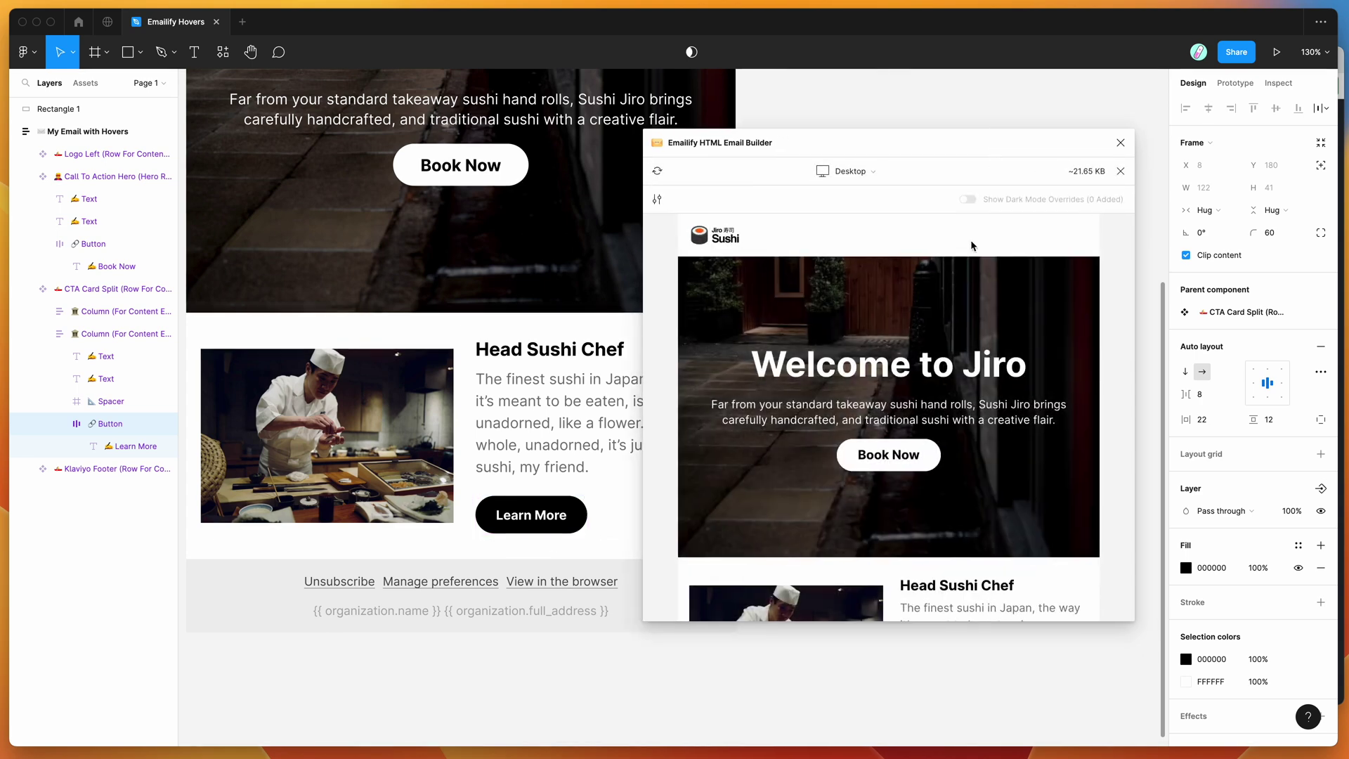
{"action": "scroll", "coordinate": [914, 421], "scroll_direction": "down", "scroll_amount": 5}
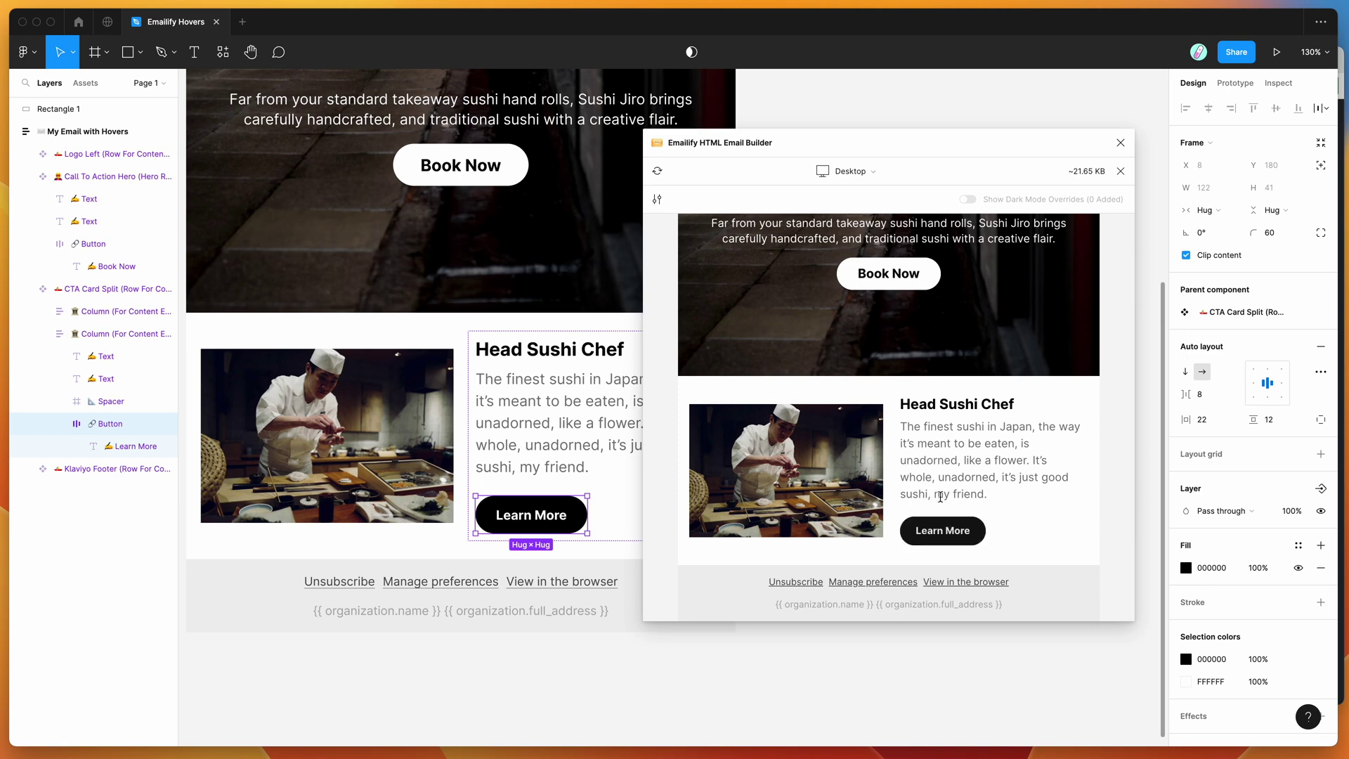
{"action": "scroll", "coordinate": [605, 513], "scroll_direction": "down", "scroll_amount": 1}
{"action": "scroll", "coordinate": [604, 513], "scroll_direction": "right", "scroll_amount": 1}
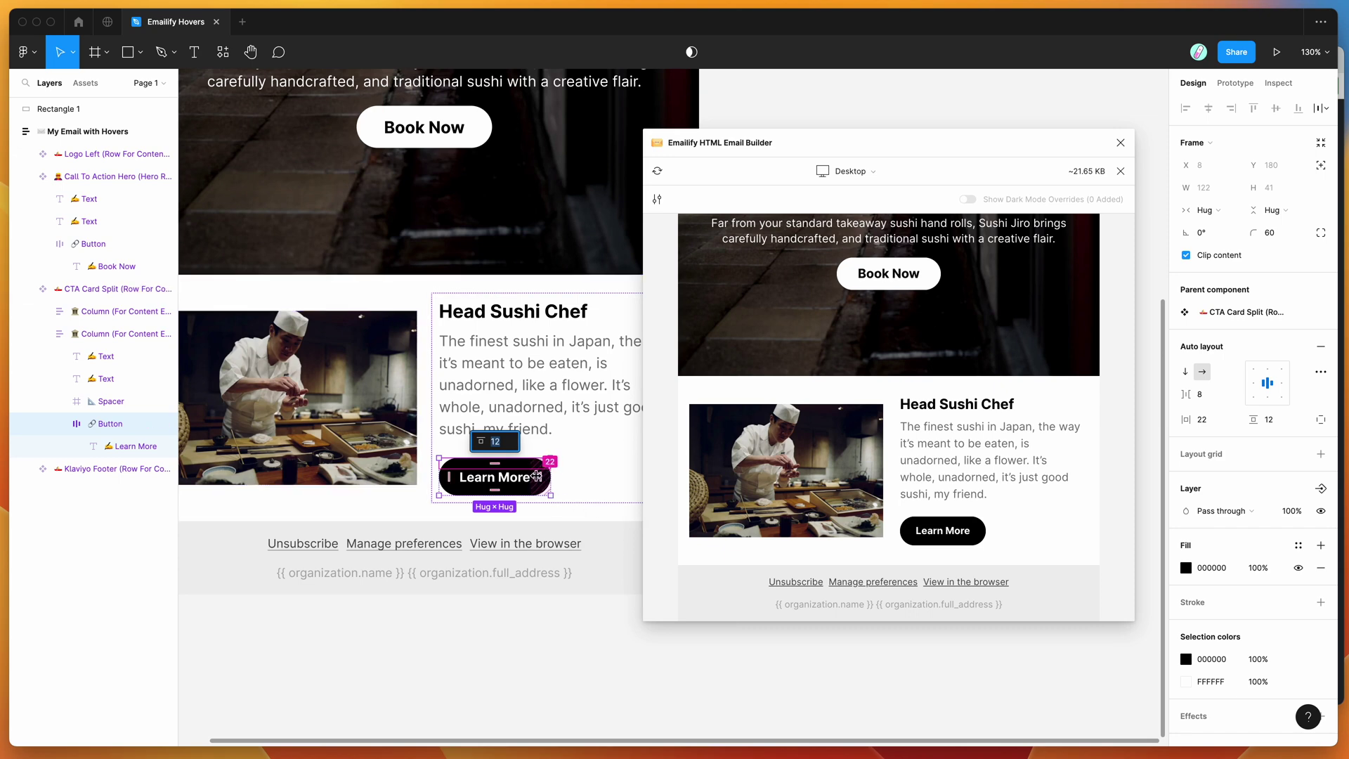
- Add a black (#000000) inside stroke with a width of 2 to the Learn More button
{"action": "left_click_drag", "start_coordinate": [962, 152], "coordinate": [949, 152]}
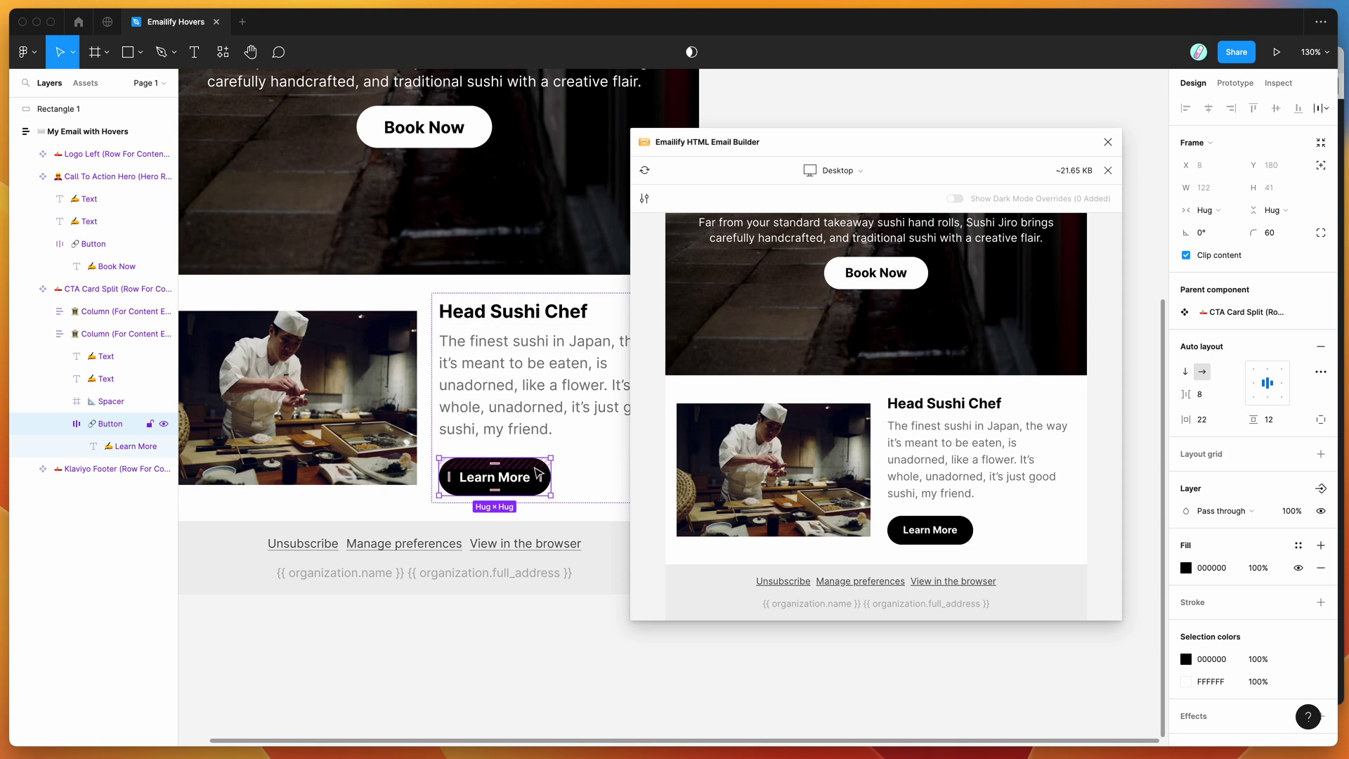
{"action": "scroll", "coordinate": [1208, 492], "scroll_direction": "down", "scroll_amount": 2}
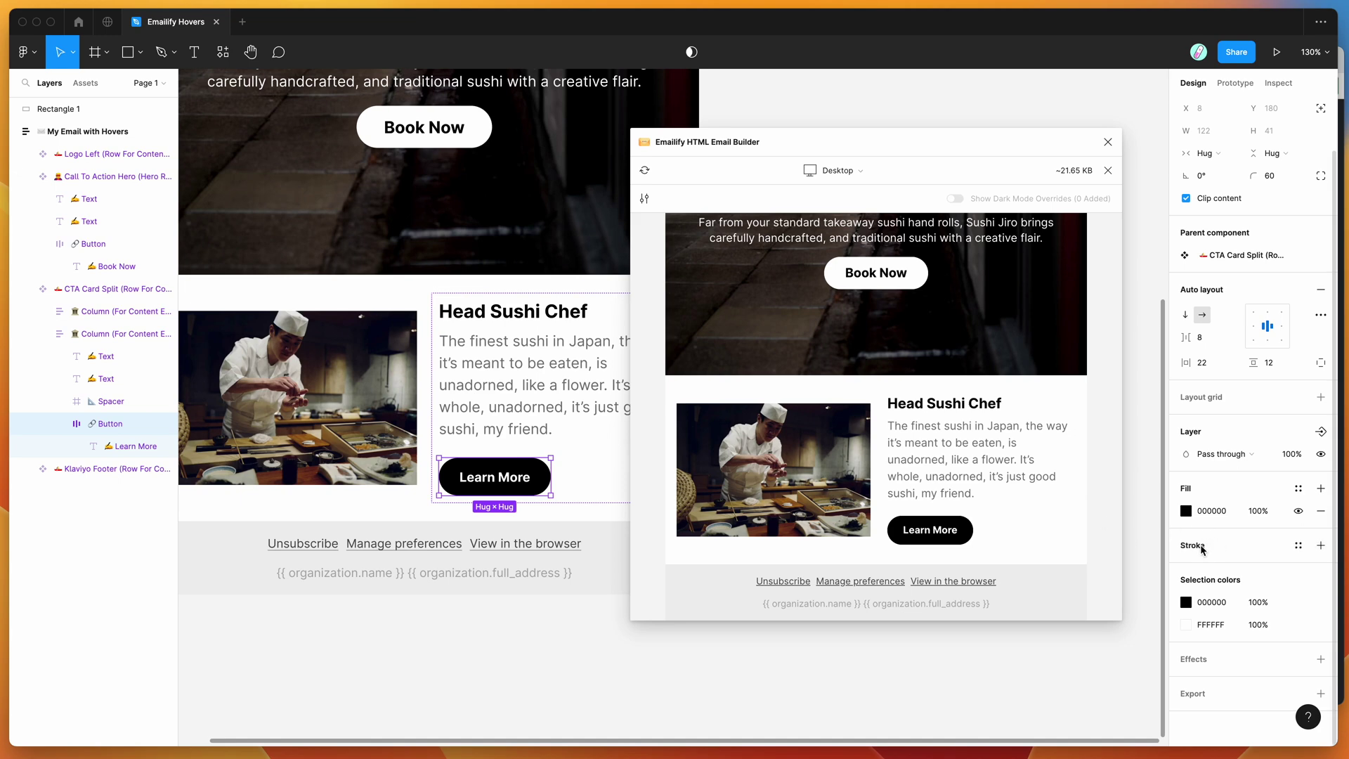
{"action": "left_click", "coordinate": [1321, 546]}
{"action": "left_click", "coordinate": [1267, 591]}
{"action": "type", "text": "2"}
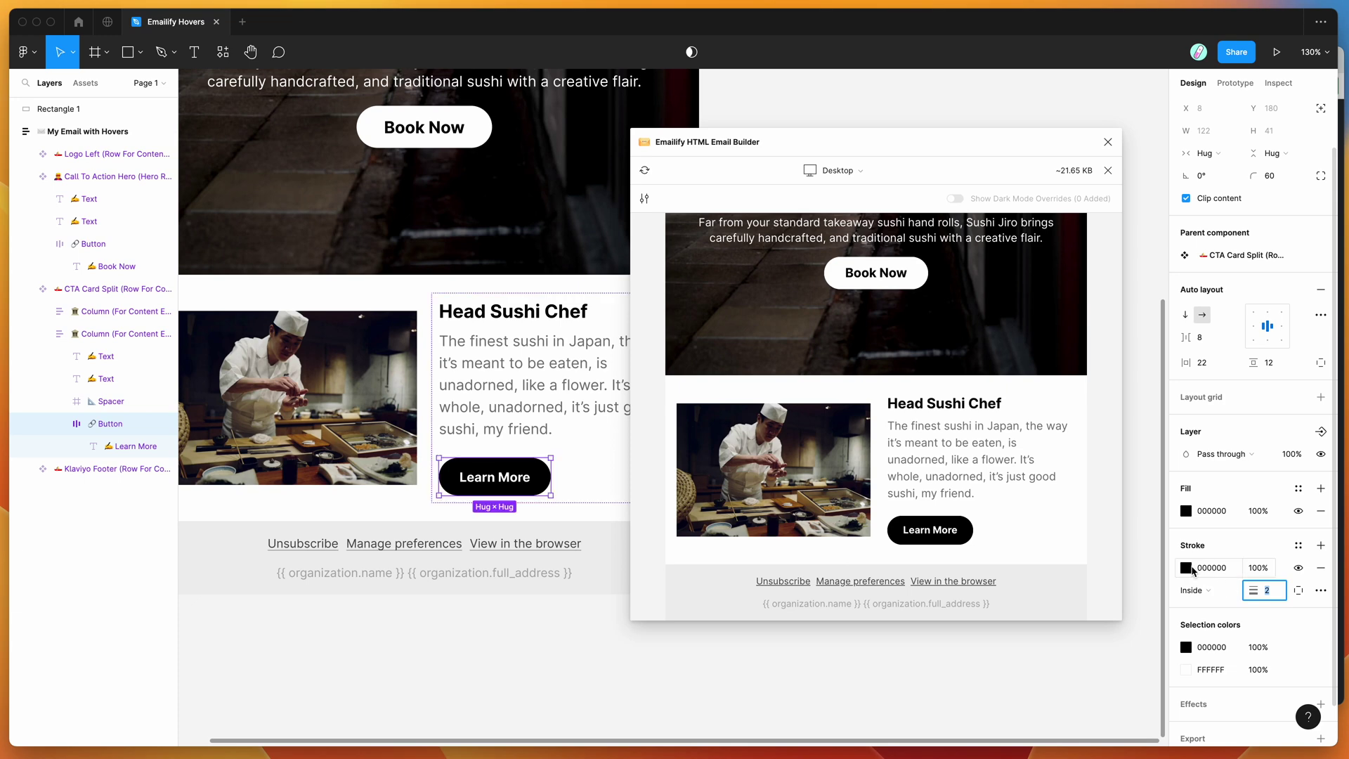
- Refresh the email preview and check the Learn More button's hover effect with its new stroke
{"action": "left_click", "coordinate": [644, 170]}
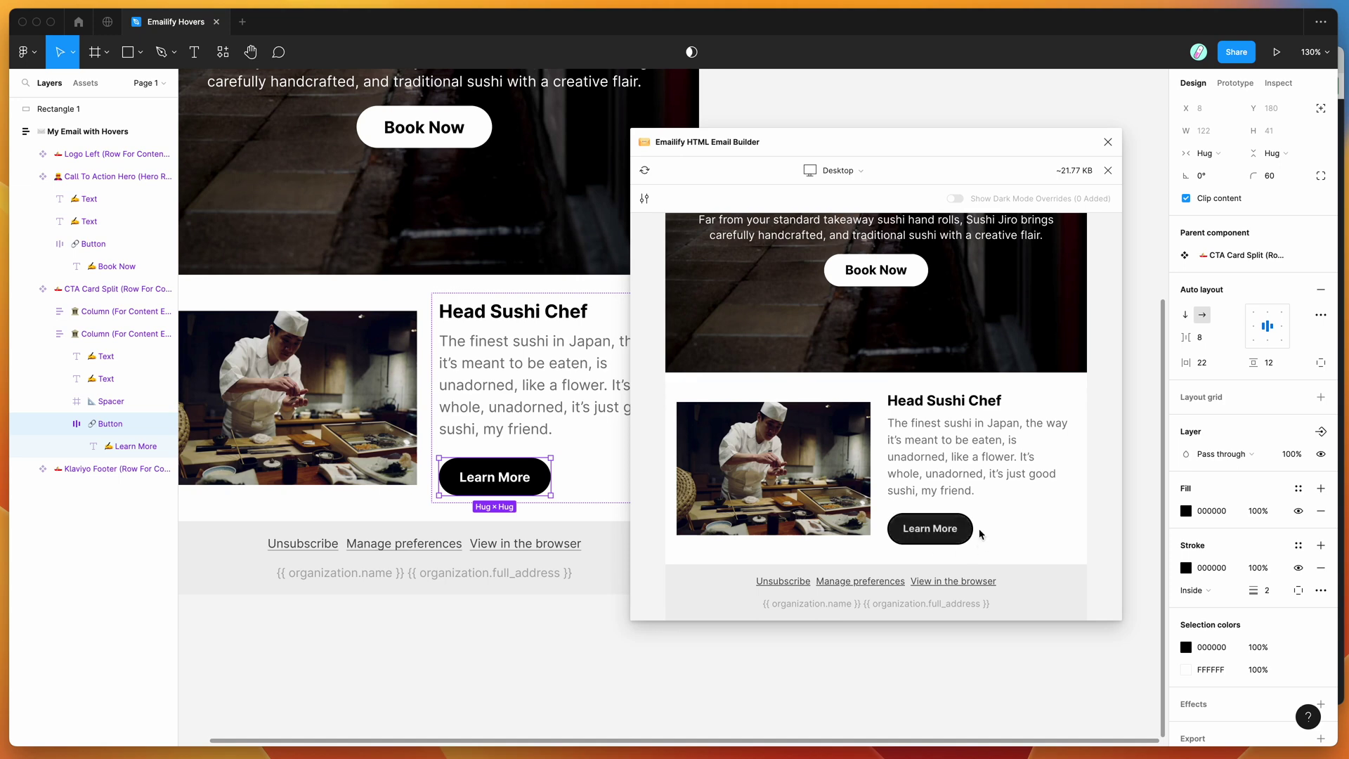
{"action": "scroll", "coordinate": [933, 472], "scroll_direction": "up", "scroll_amount": 2}
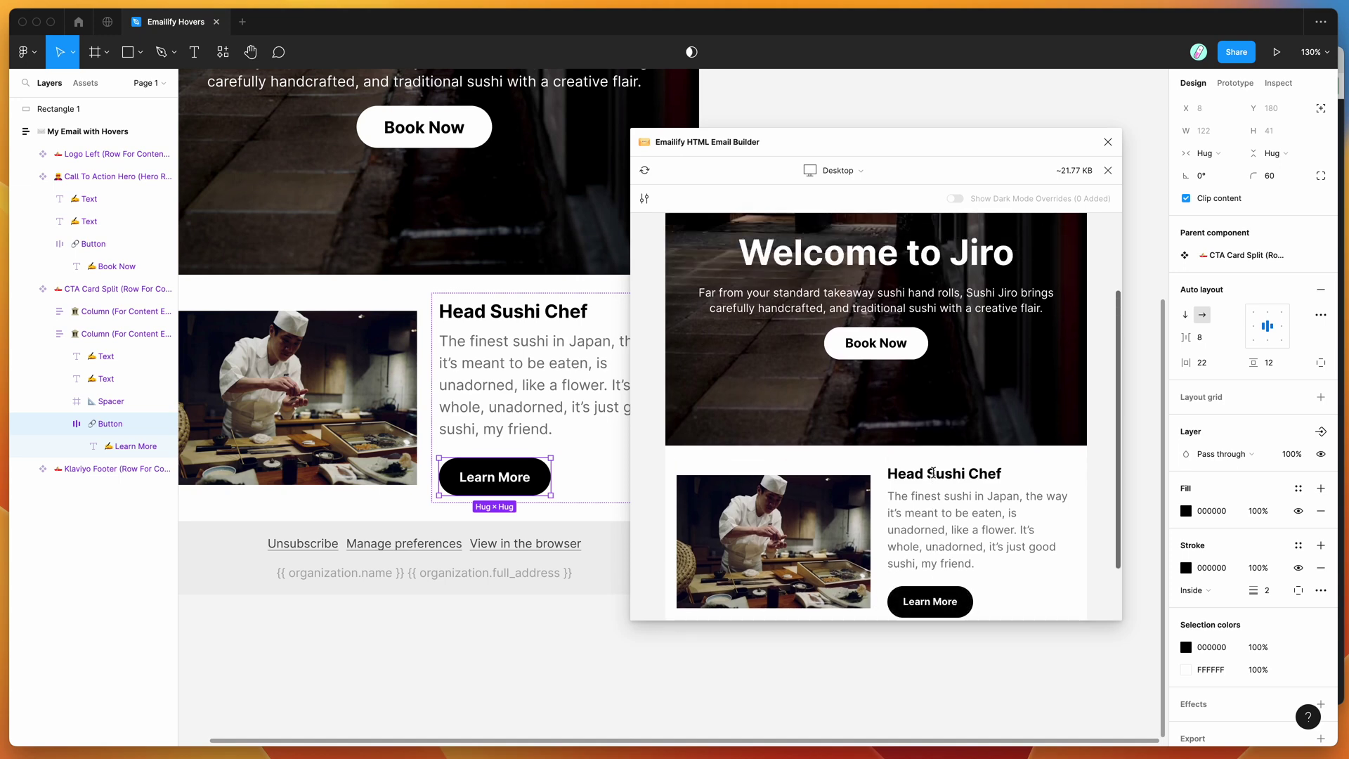
{"action": "scroll", "coordinate": [935, 506], "scroll_direction": "down", "scroll_amount": 2}
{"action": "scroll", "coordinate": [940, 548], "scroll_direction": "up", "scroll_amount": 5}
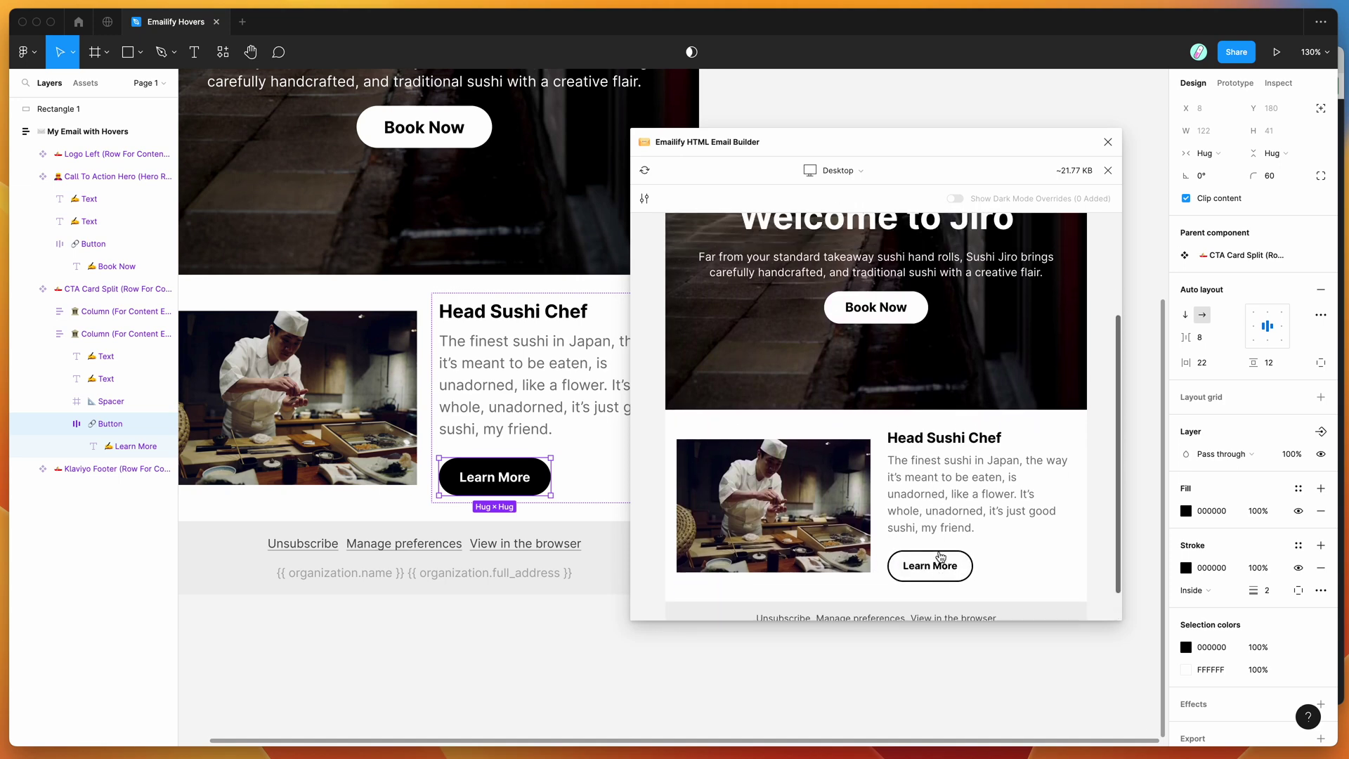
{"action": "scroll", "coordinate": [940, 494], "scroll_direction": "down", "scroll_amount": 5}
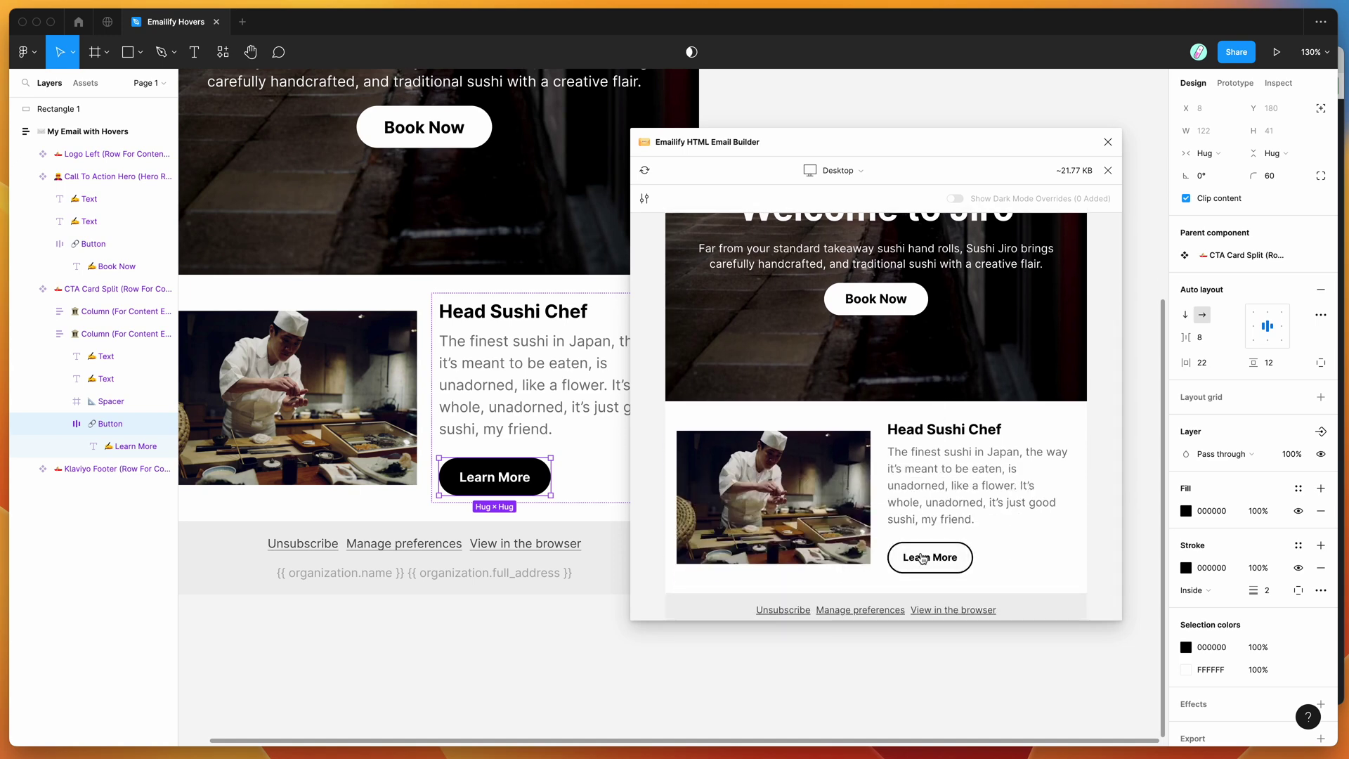
{"action": "scroll", "coordinate": [923, 563], "scroll_direction": "down", "scroll_amount": 1}
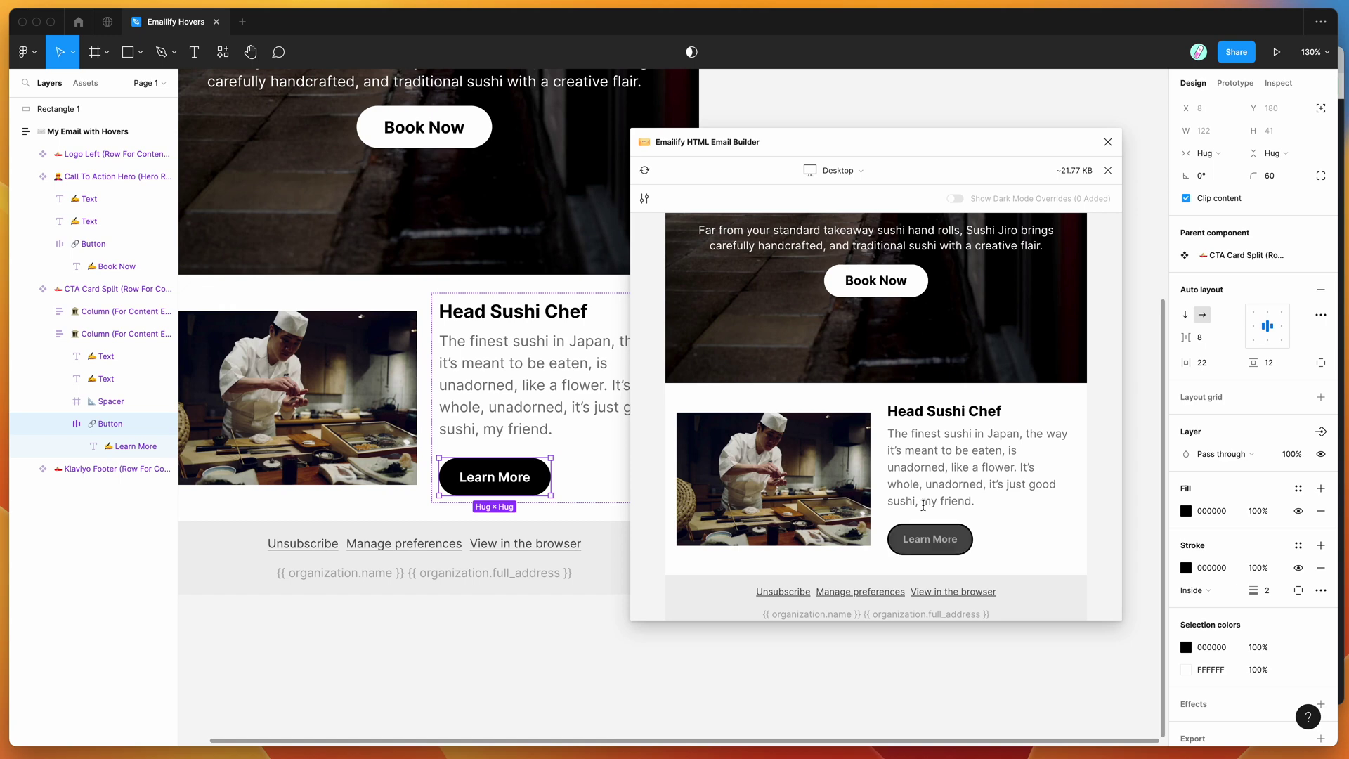
{"action": "left_click", "coordinate": [926, 541]}
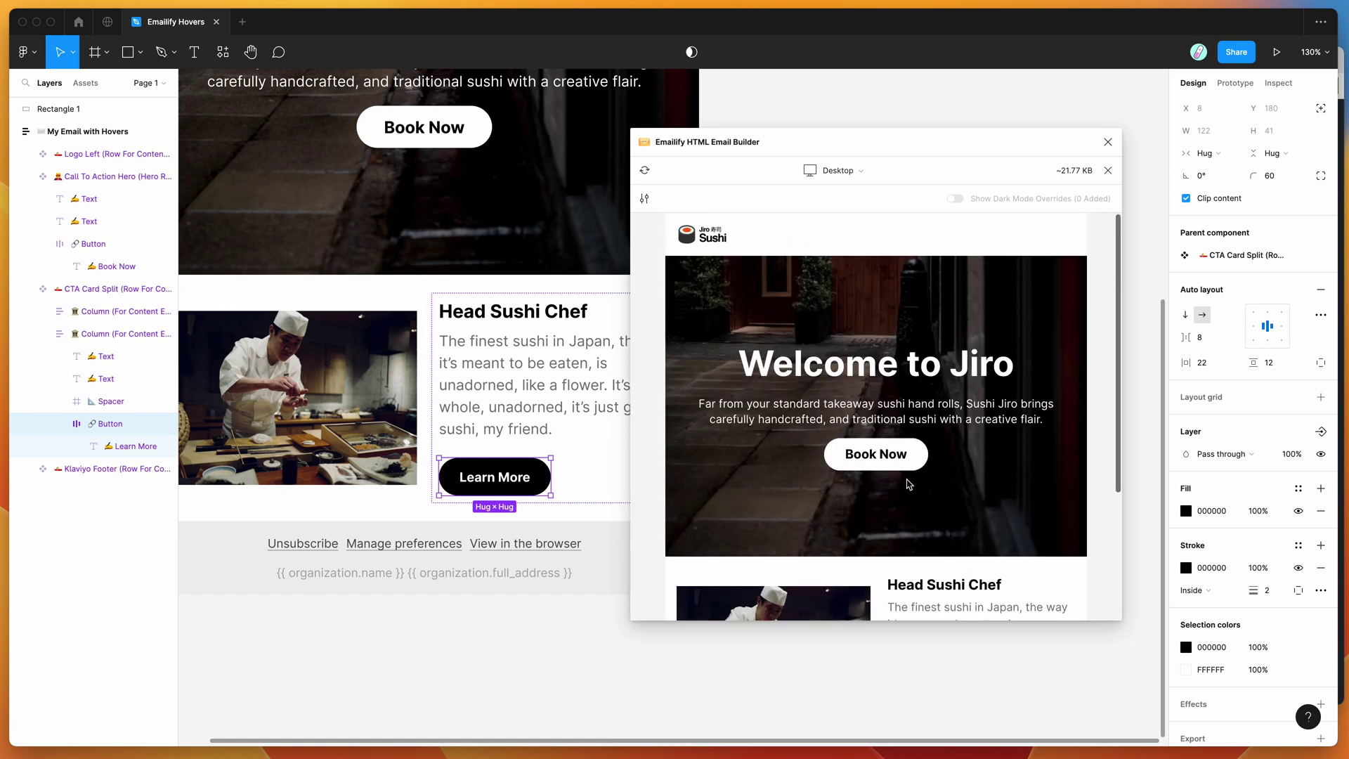
- Set the Learn More button's hover transition to Rotate Up and check the effect in the desktop preview
{"action": "left_click", "coordinate": [644, 198]}
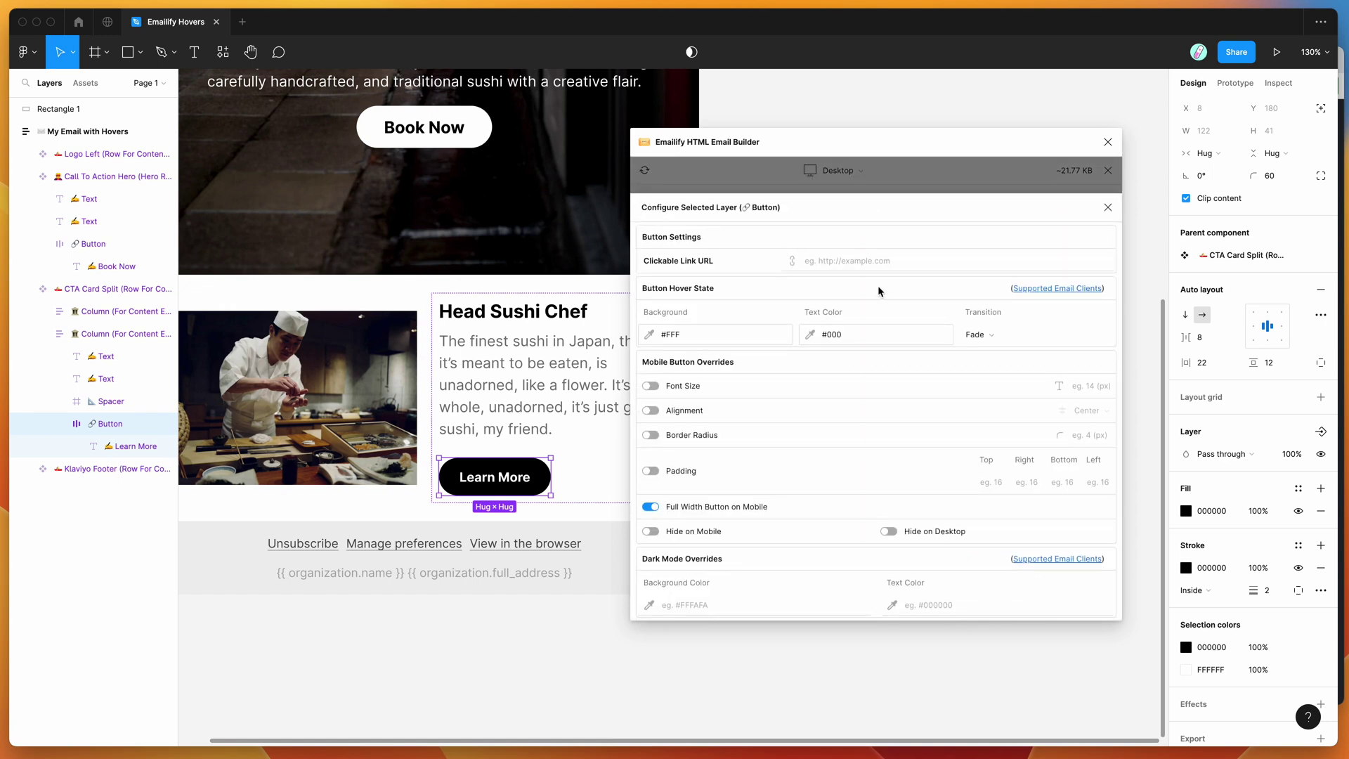
{"action": "left_click", "coordinate": [976, 334]}
{"action": "scroll", "coordinate": [995, 391], "scroll_direction": "down", "scroll_amount": 1}
{"action": "scroll", "coordinate": [997, 397], "scroll_direction": "down", "scroll_amount": 4}
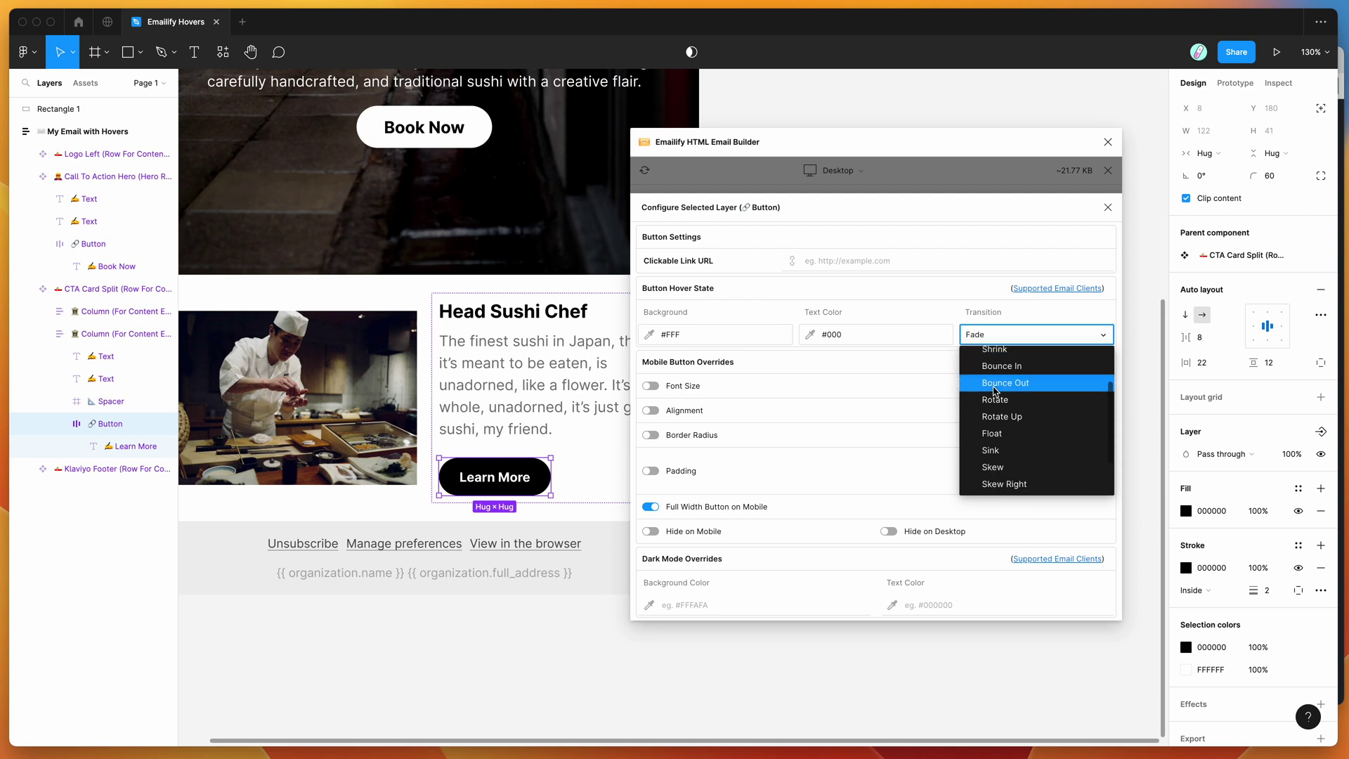
{"action": "scroll", "coordinate": [1003, 423], "scroll_direction": "down", "scroll_amount": 1}
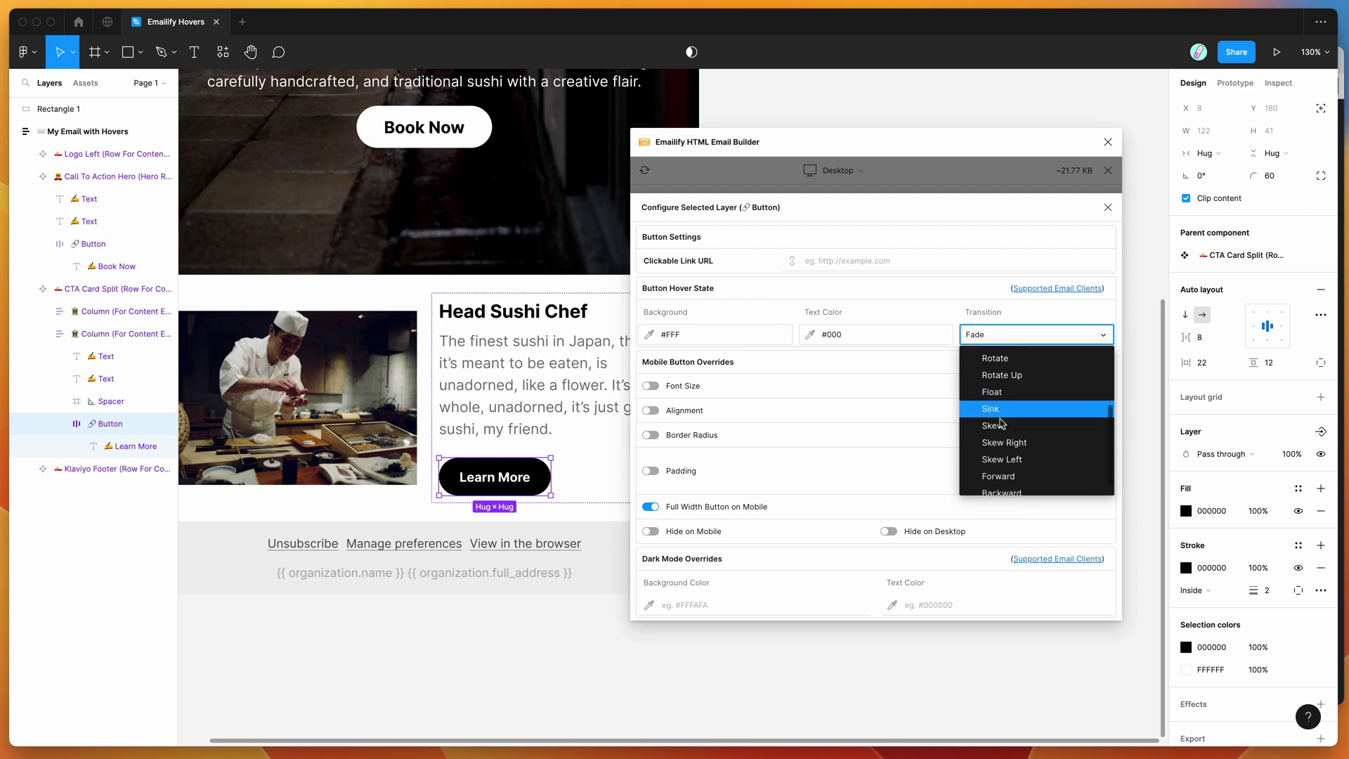
{"action": "scroll", "coordinate": [1003, 423], "scroll_direction": "up", "scroll_amount": 3}
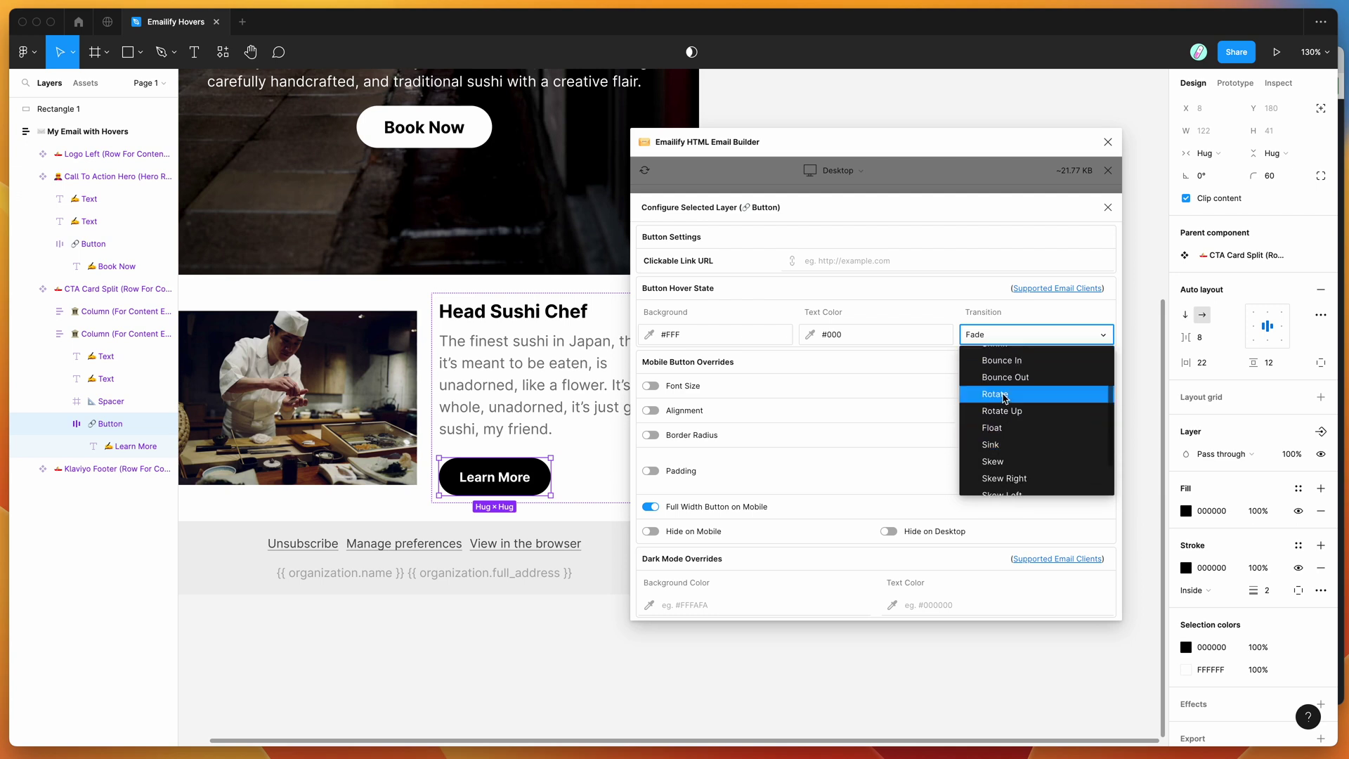
{"action": "left_click", "coordinate": [1002, 412]}
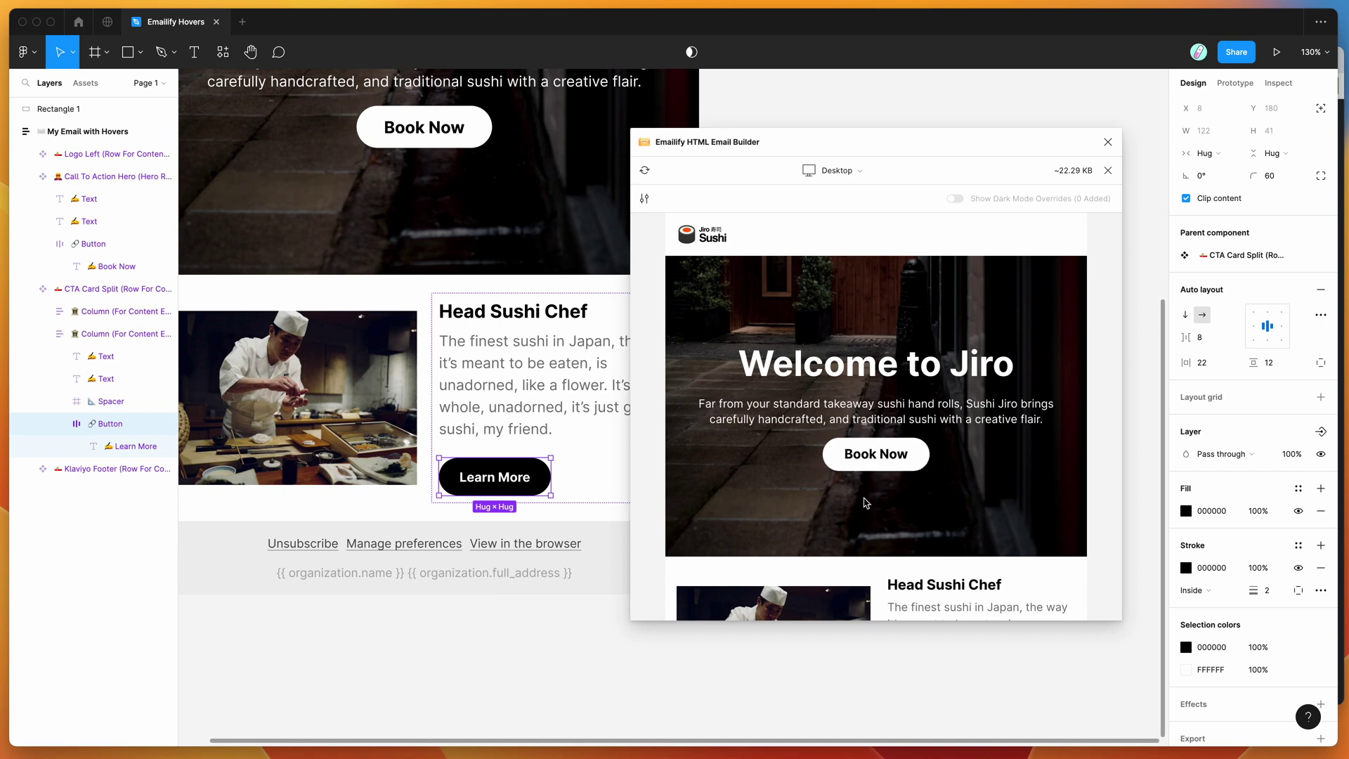
{"action": "scroll", "coordinate": [887, 452], "scroll_direction": "down", "scroll_amount": 5}
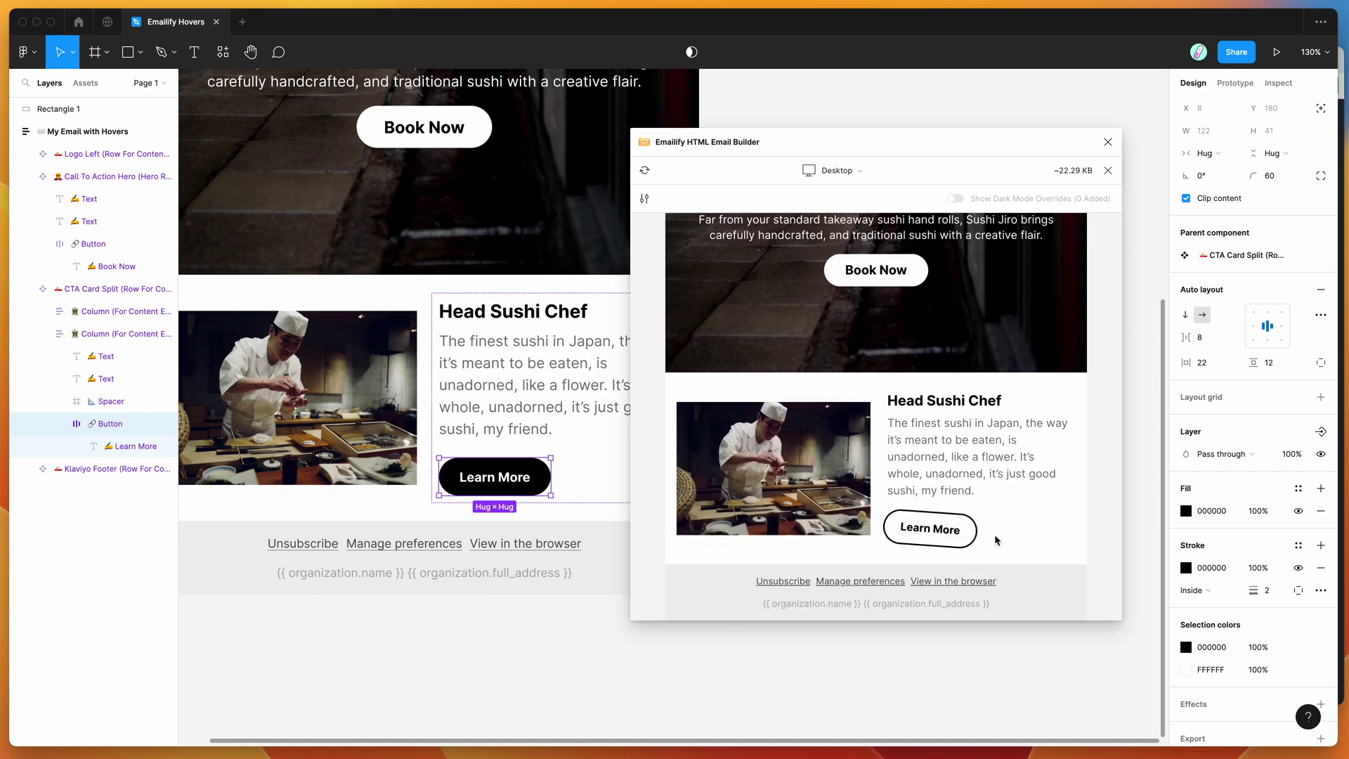
- Reopen the Learn More button's settings and open the supported email clients reference for the button hover state
{"action": "left_click", "coordinate": [644, 198]}
{"action": "left_click", "coordinate": [1023, 336]}
{"action": "left_click", "coordinate": [852, 329]}
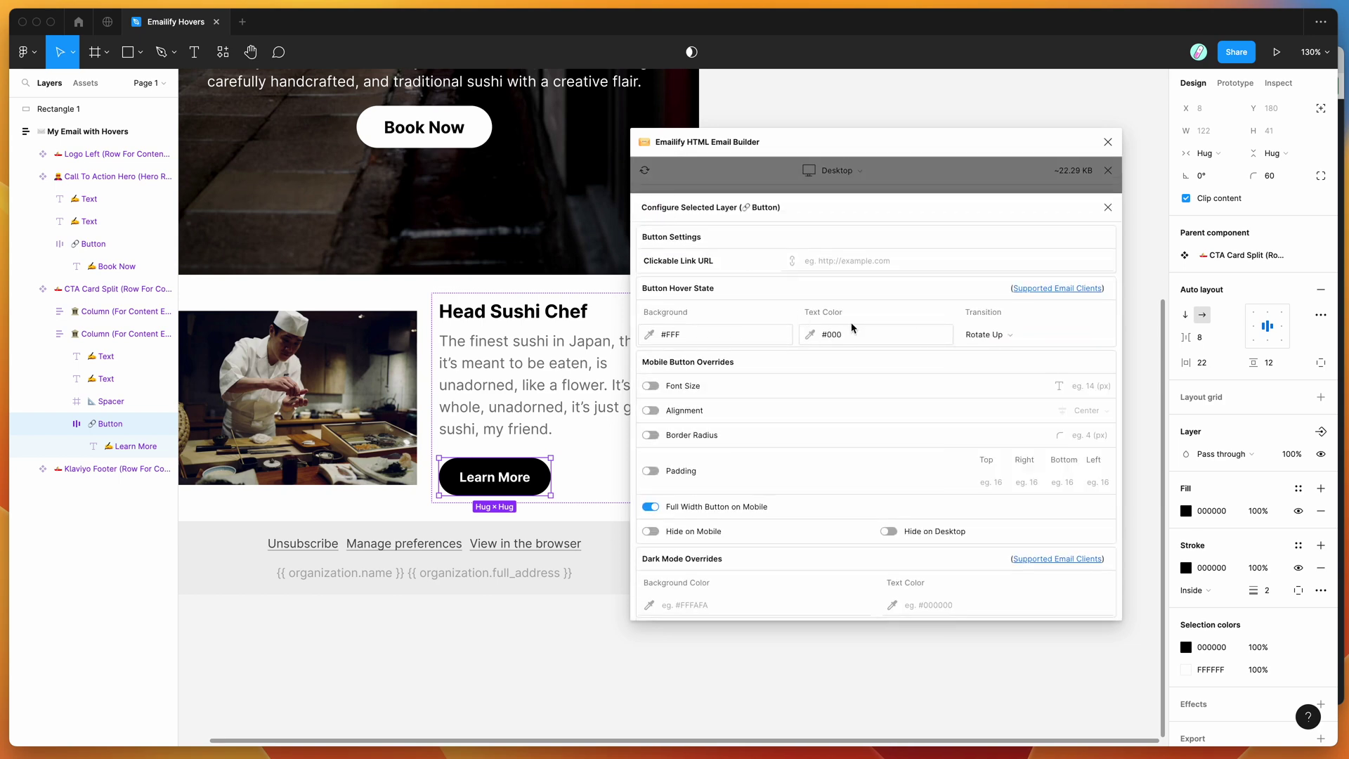
{"action": "left_click", "coordinate": [697, 314]}
{"action": "left_click_drag", "start_coordinate": [643, 288], "coordinate": [716, 293]}
{"action": "left_click", "coordinate": [715, 293]}
{"action": "scroll", "coordinate": [534, 422], "scroll_direction": "right", "scroll_amount": 1}
{"action": "left_click_drag", "start_coordinate": [740, 292], "coordinate": [674, 293]}
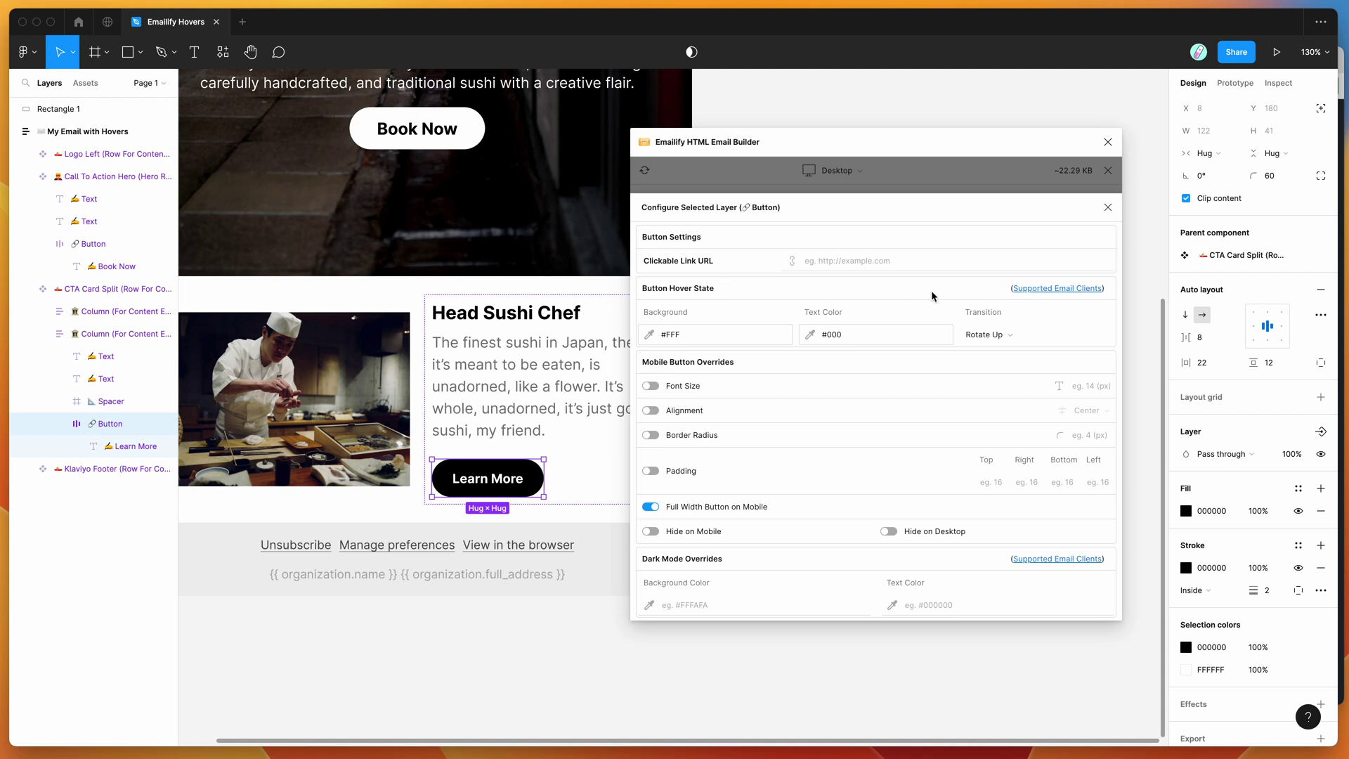
{"action": "left_click", "coordinate": [1051, 290]}
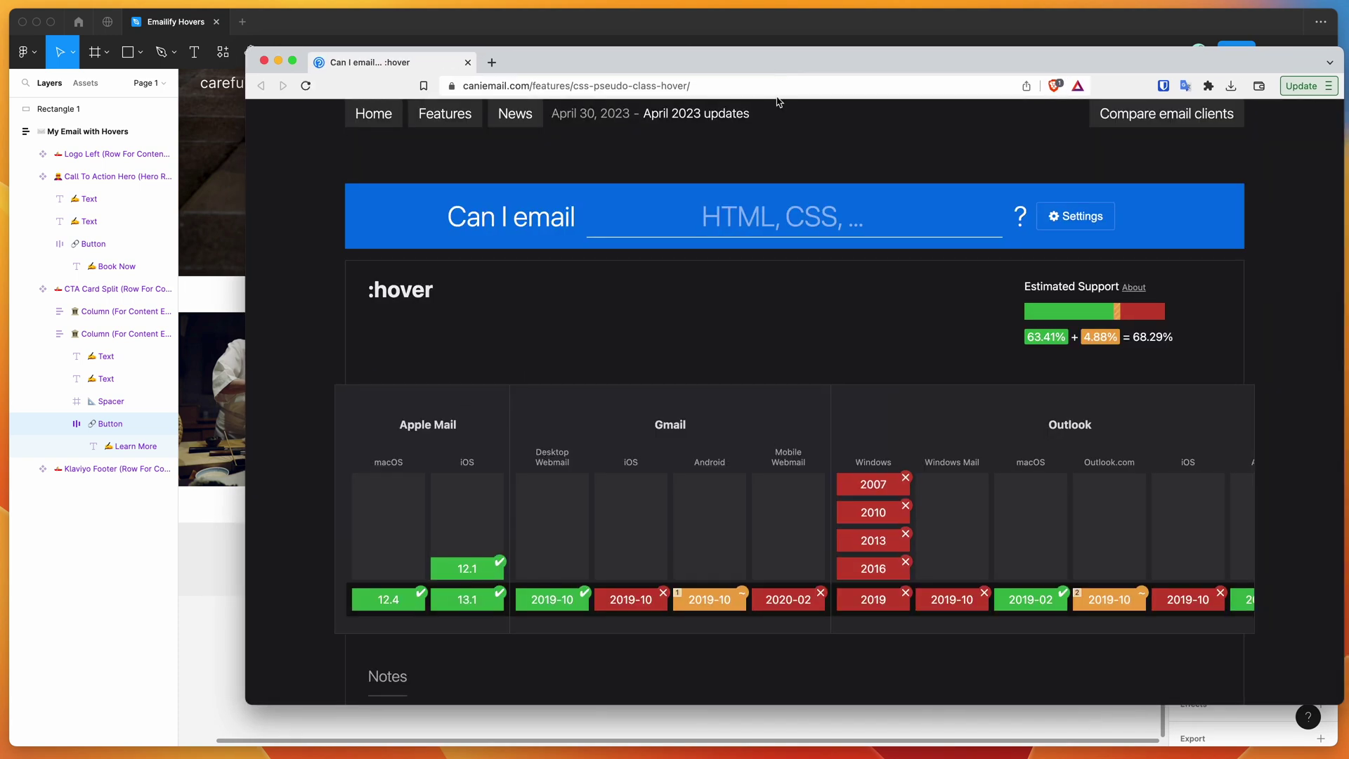
- Examine the :hover support table for Apple Mail and Gmail together with the notes on partial support
{"action": "scroll", "coordinate": [778, 266], "scroll_direction": "down", "scroll_amount": 1}
{"action": "scroll", "coordinate": [778, 266], "scroll_direction": "down", "scroll_amount": 1}
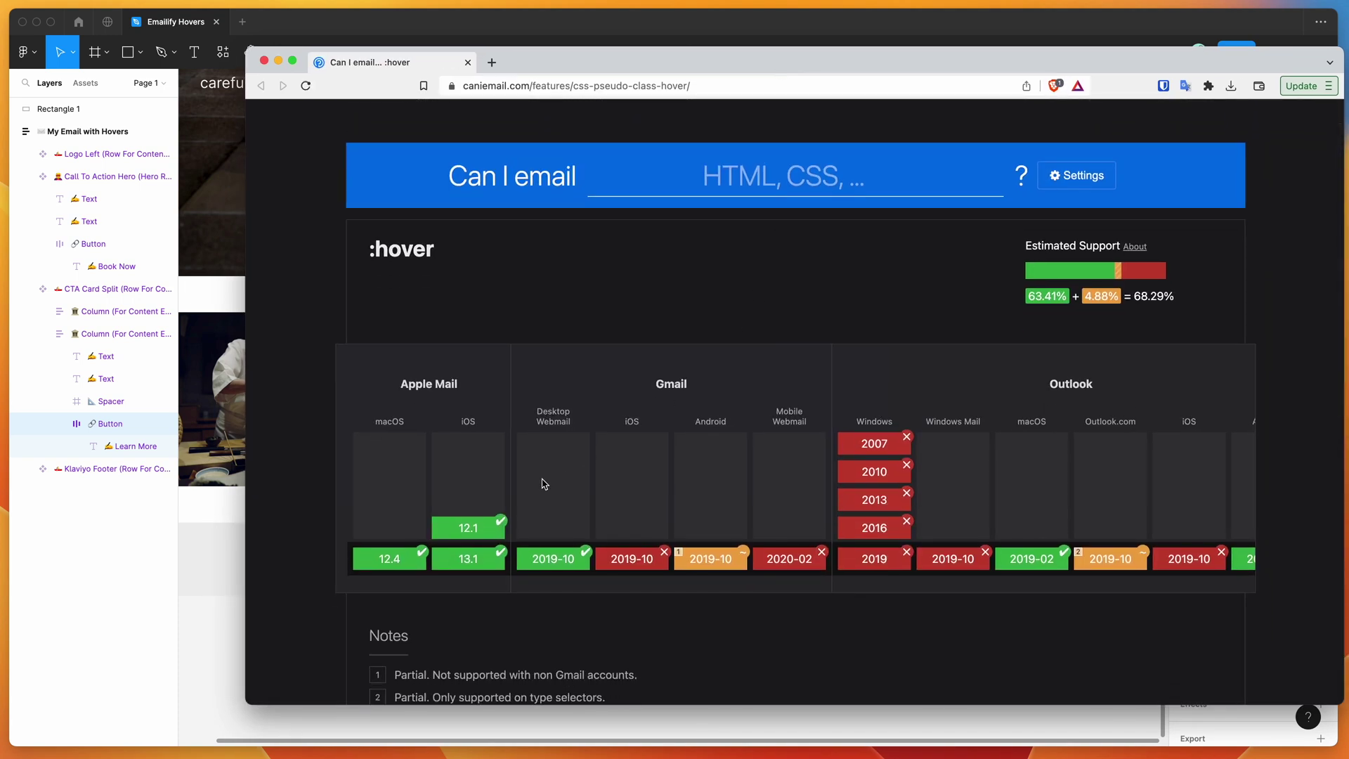
{"action": "scroll", "coordinate": [543, 483], "scroll_direction": "down", "scroll_amount": 3}
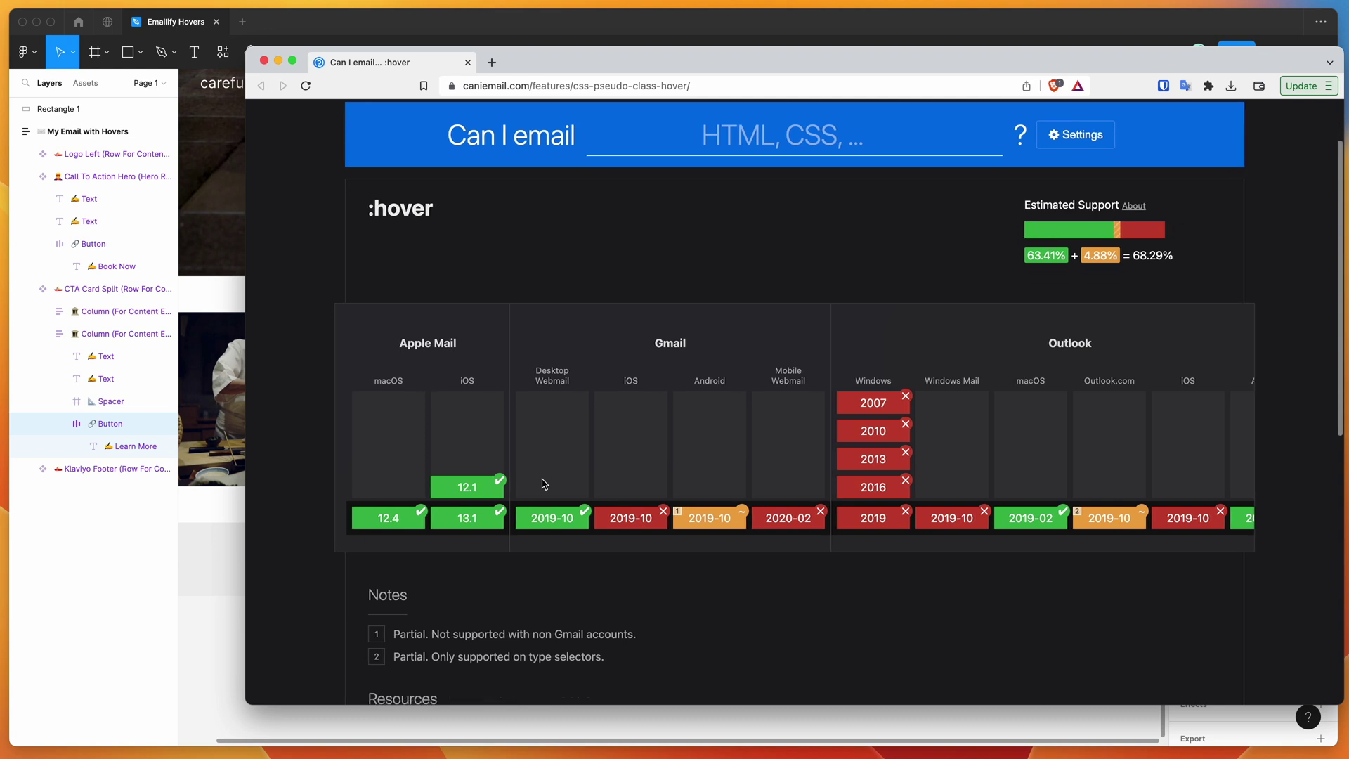
{"action": "scroll", "coordinate": [461, 383], "scroll_direction": "down", "scroll_amount": 1}
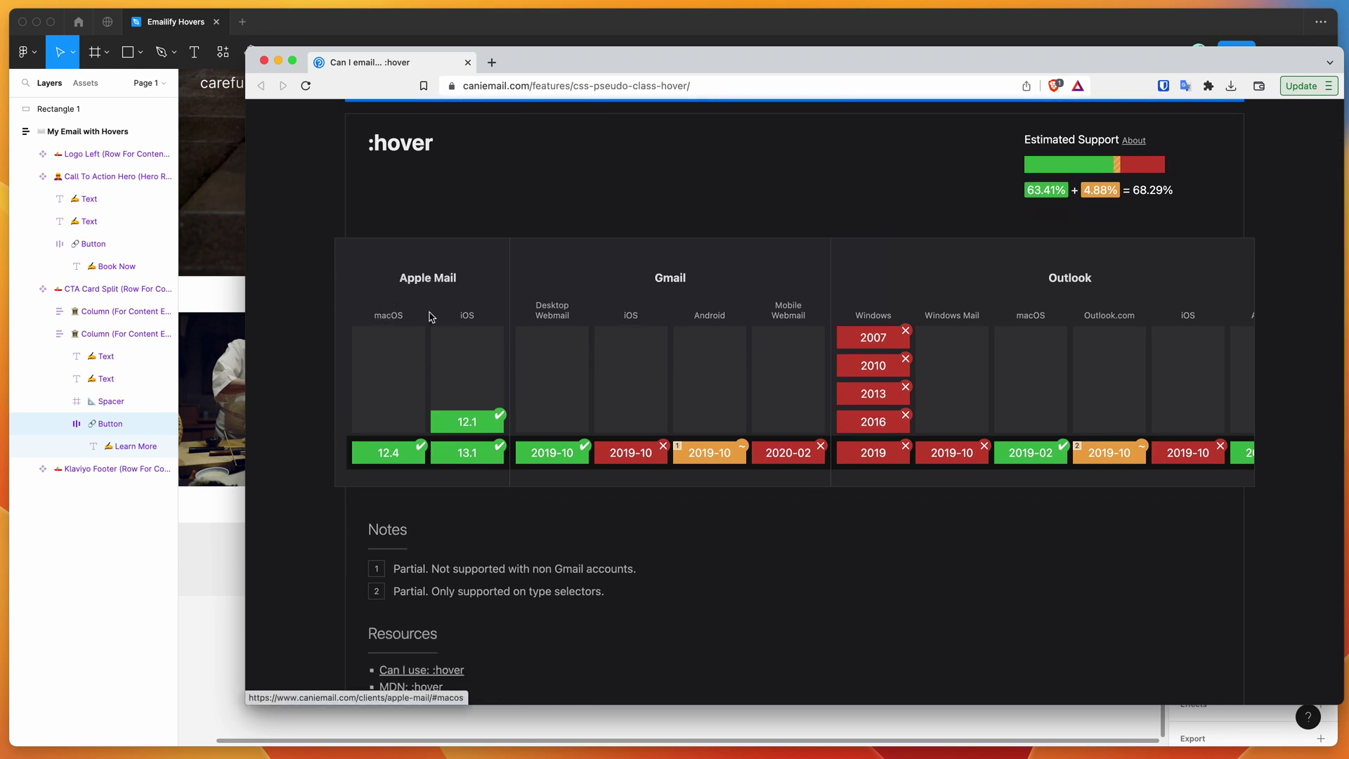
{"action": "scroll", "coordinate": [469, 315], "scroll_direction": "right", "scroll_amount": 2}
{"action": "scroll", "coordinate": [473, 317], "scroll_direction": "right", "scroll_amount": 1}
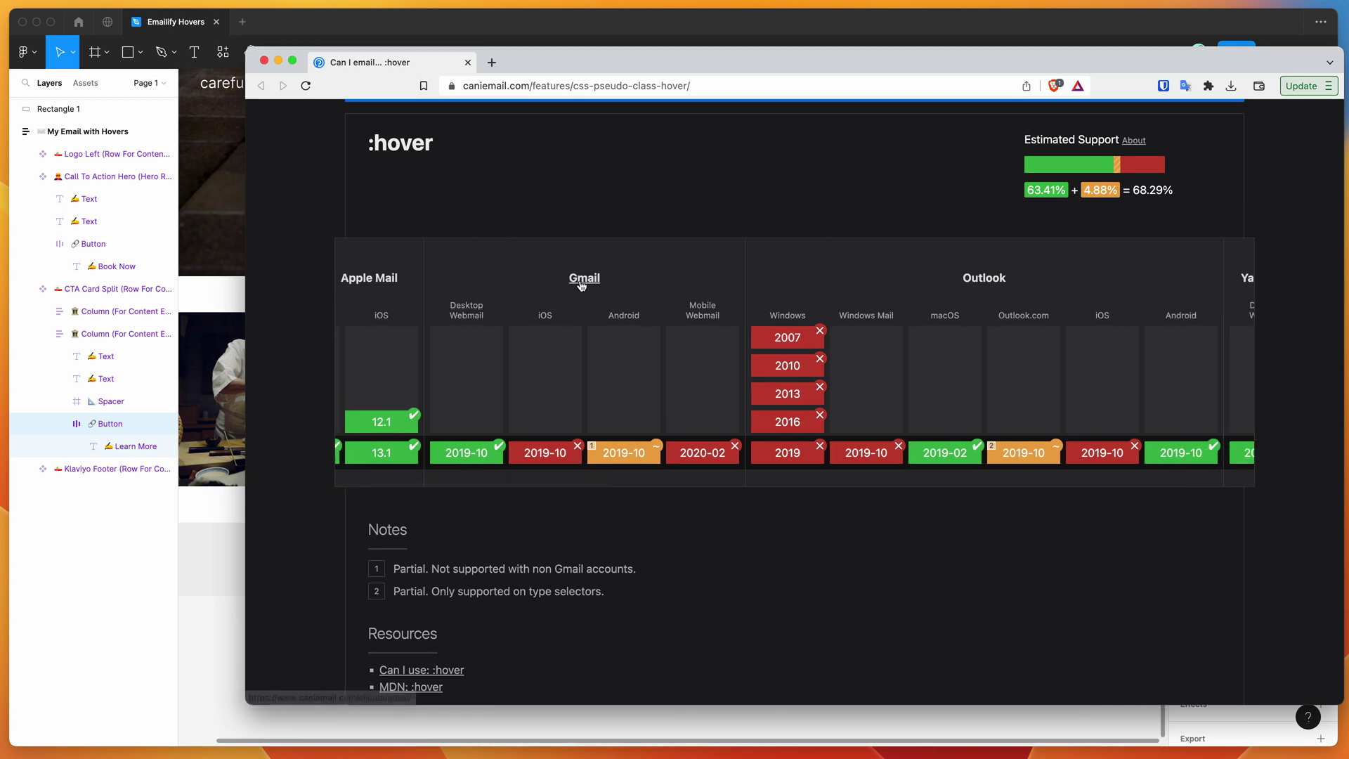
{"action": "scroll", "coordinate": [478, 430], "scroll_direction": "down", "scroll_amount": 1}
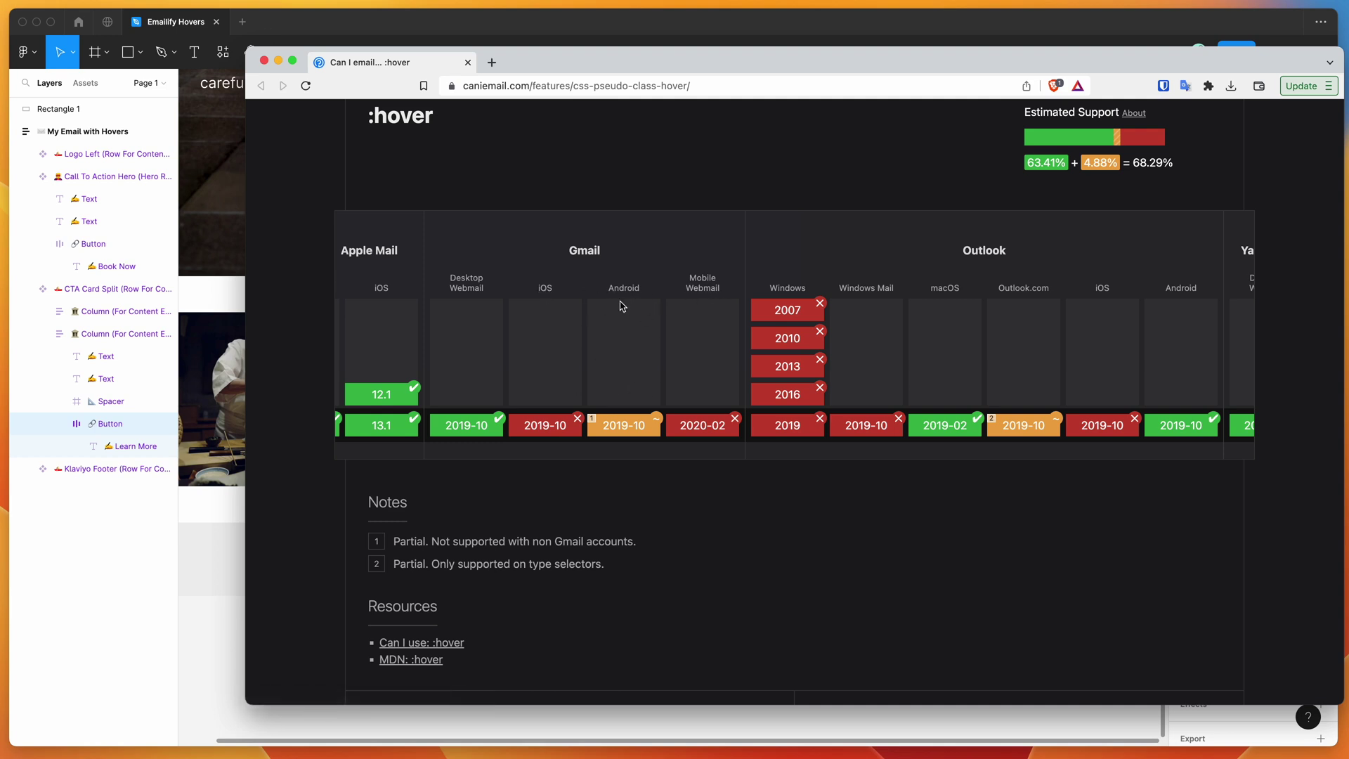
{"action": "scroll", "coordinate": [679, 321], "scroll_direction": "down", "scroll_amount": 1}
{"action": "scroll", "coordinate": [598, 336], "scroll_direction": "down", "scroll_amount": 1}
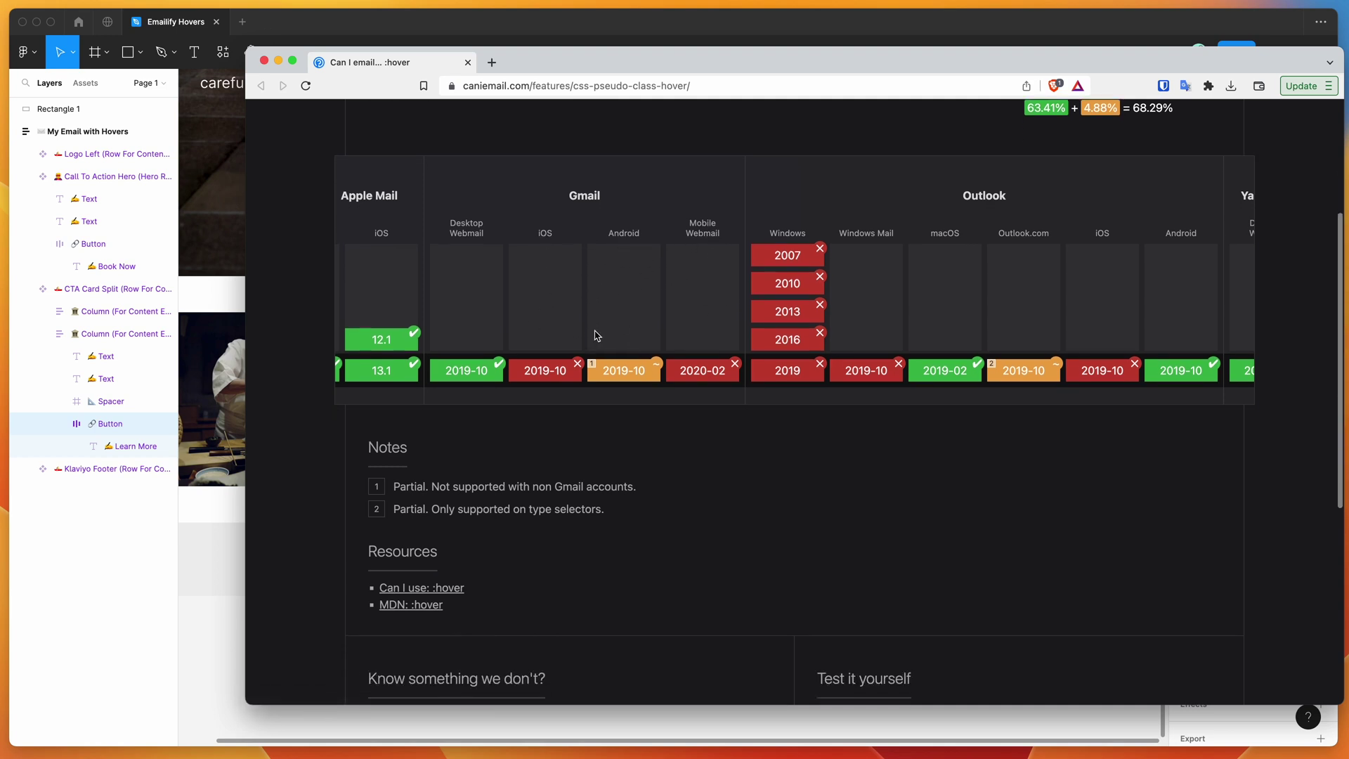
{"action": "scroll", "coordinate": [611, 311], "scroll_direction": "up", "scroll_amount": 1}
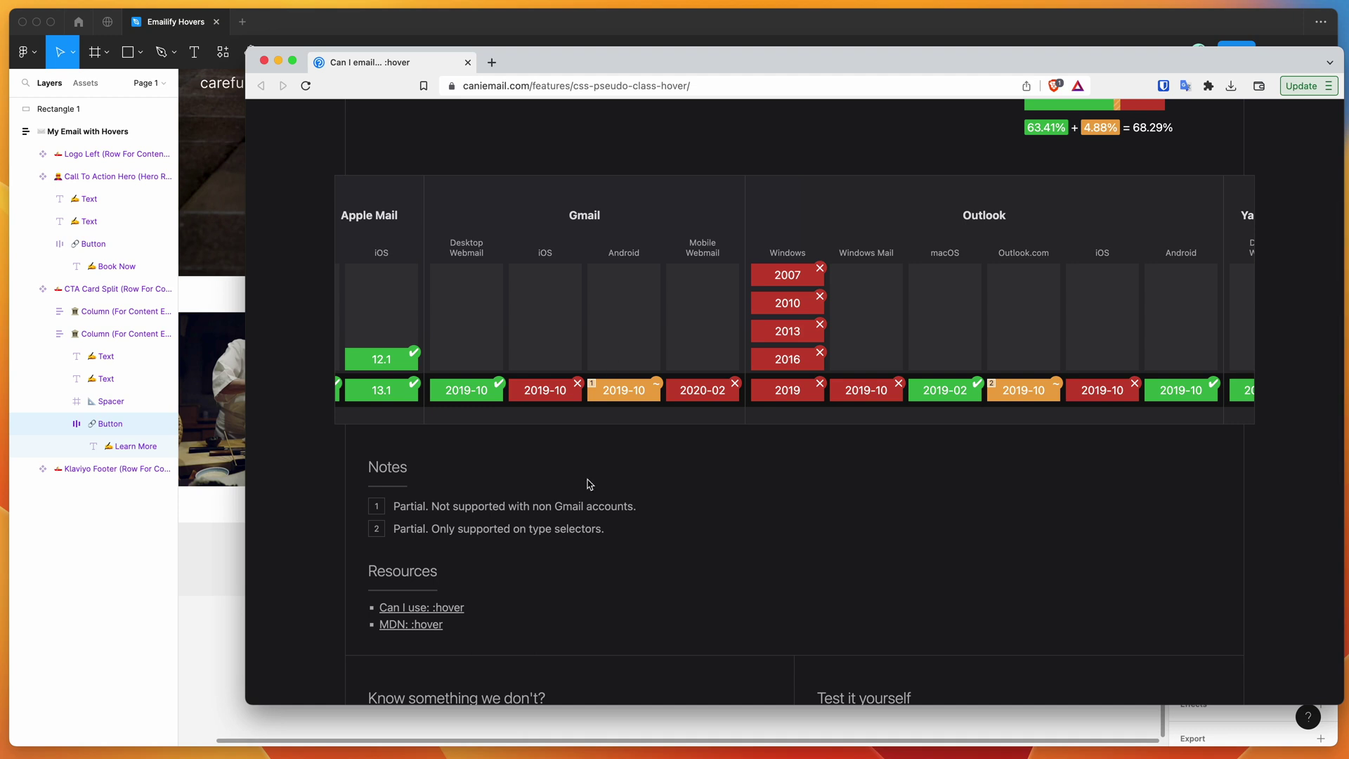
{"action": "scroll", "coordinate": [534, 496], "scroll_direction": "down", "scroll_amount": 1}
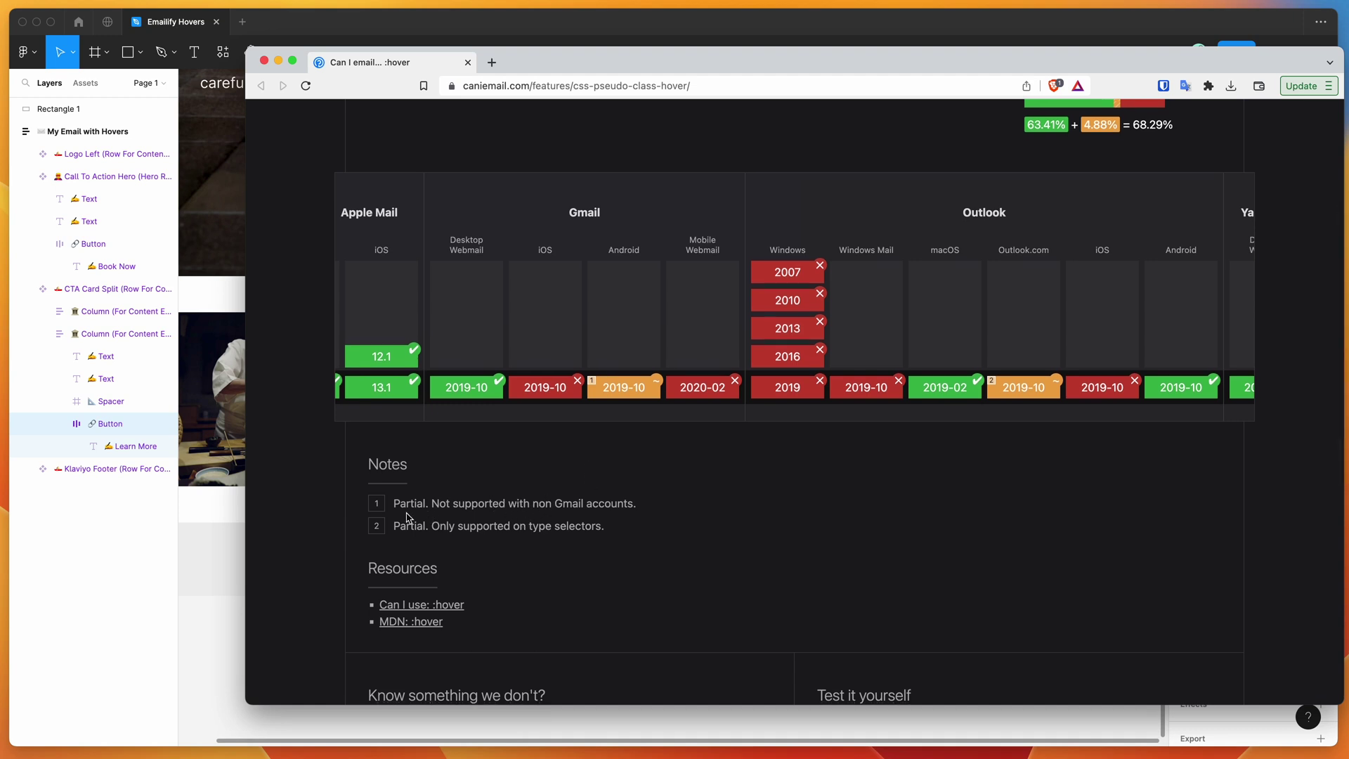
- Examine the :hover support for Outlook, Yahoo! Mail, AOL and the remaining email clients, and return to the table's start
{"action": "scroll", "coordinate": [861, 326], "scroll_direction": "right", "scroll_amount": 8}
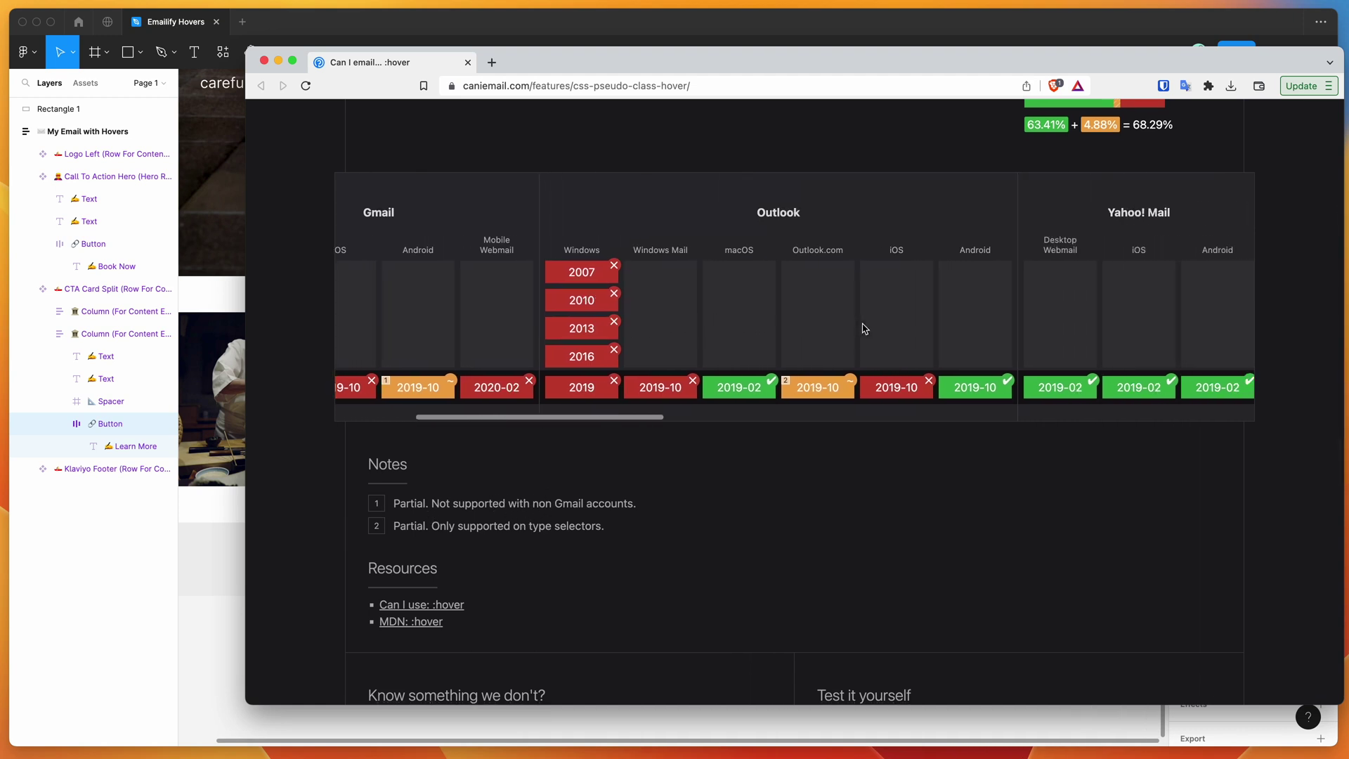
{"action": "scroll", "coordinate": [789, 319], "scroll_direction": "up", "scroll_amount": 1}
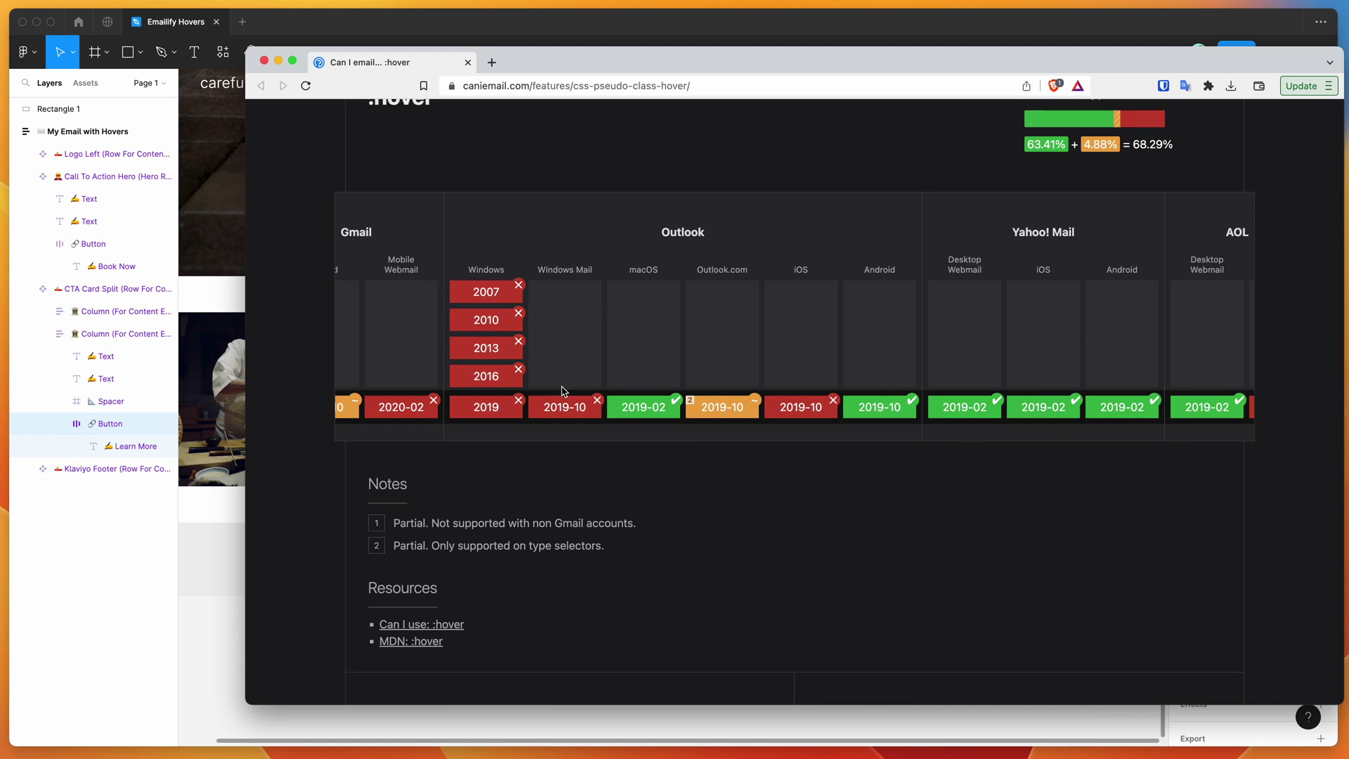
{"action": "scroll", "coordinate": [569, 398], "scroll_direction": "up", "scroll_amount": 1}
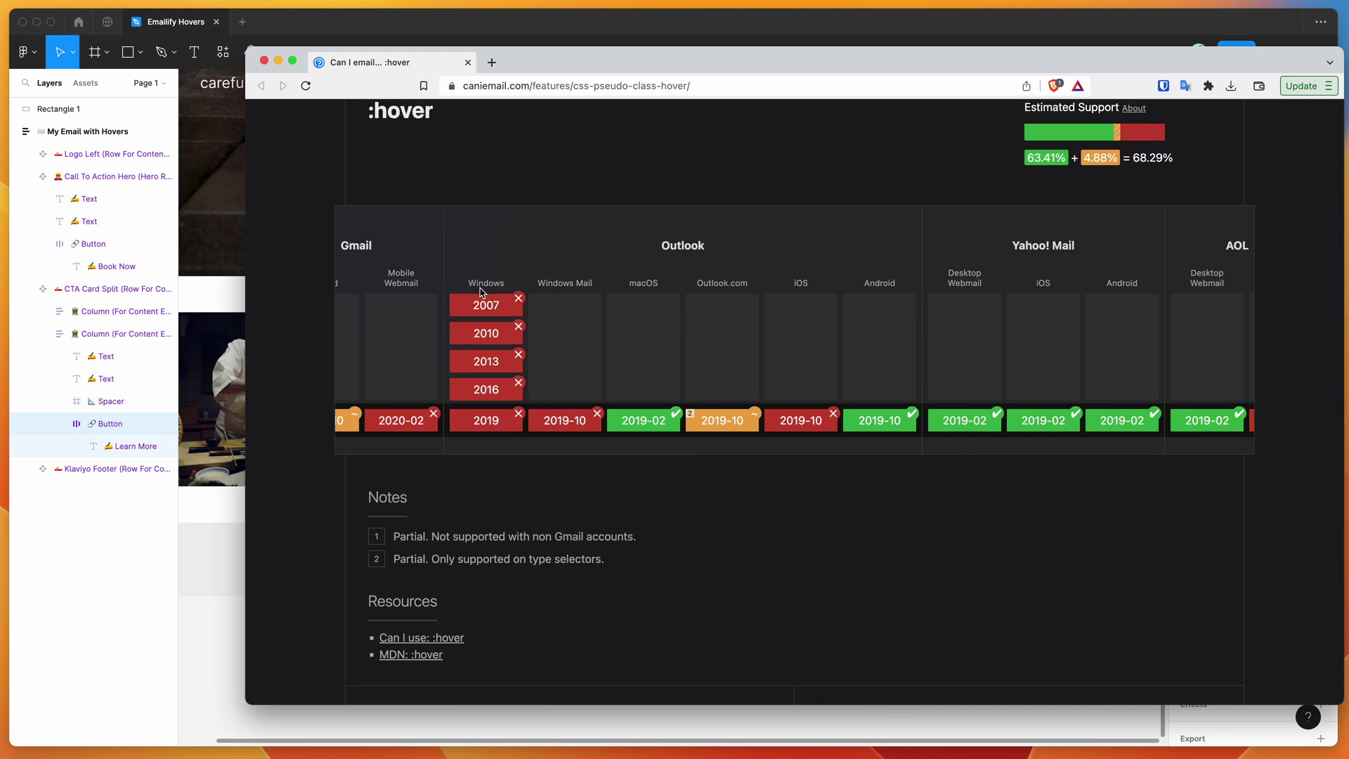
{"action": "scroll", "coordinate": [594, 389], "scroll_direction": "right", "scroll_amount": 7}
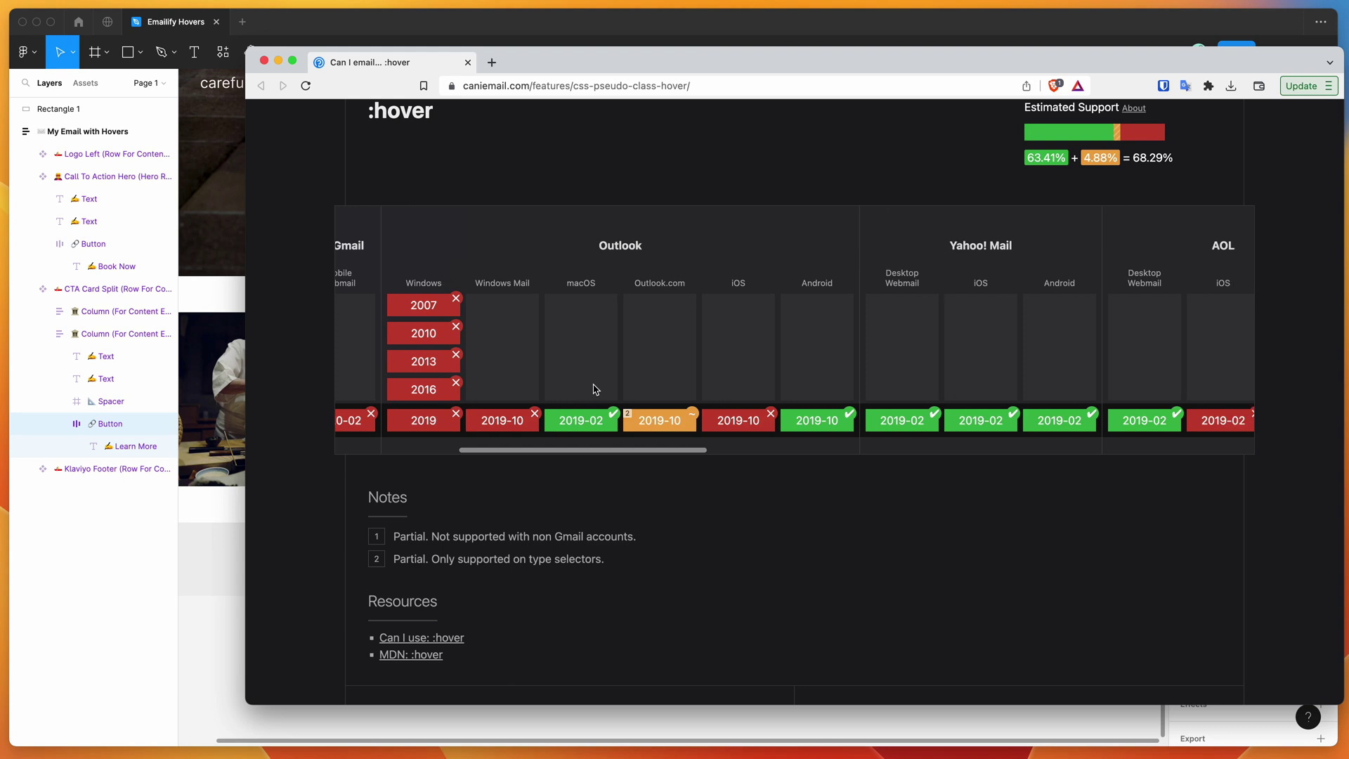
{"action": "scroll", "coordinate": [547, 408], "scroll_direction": "right", "scroll_amount": 14}
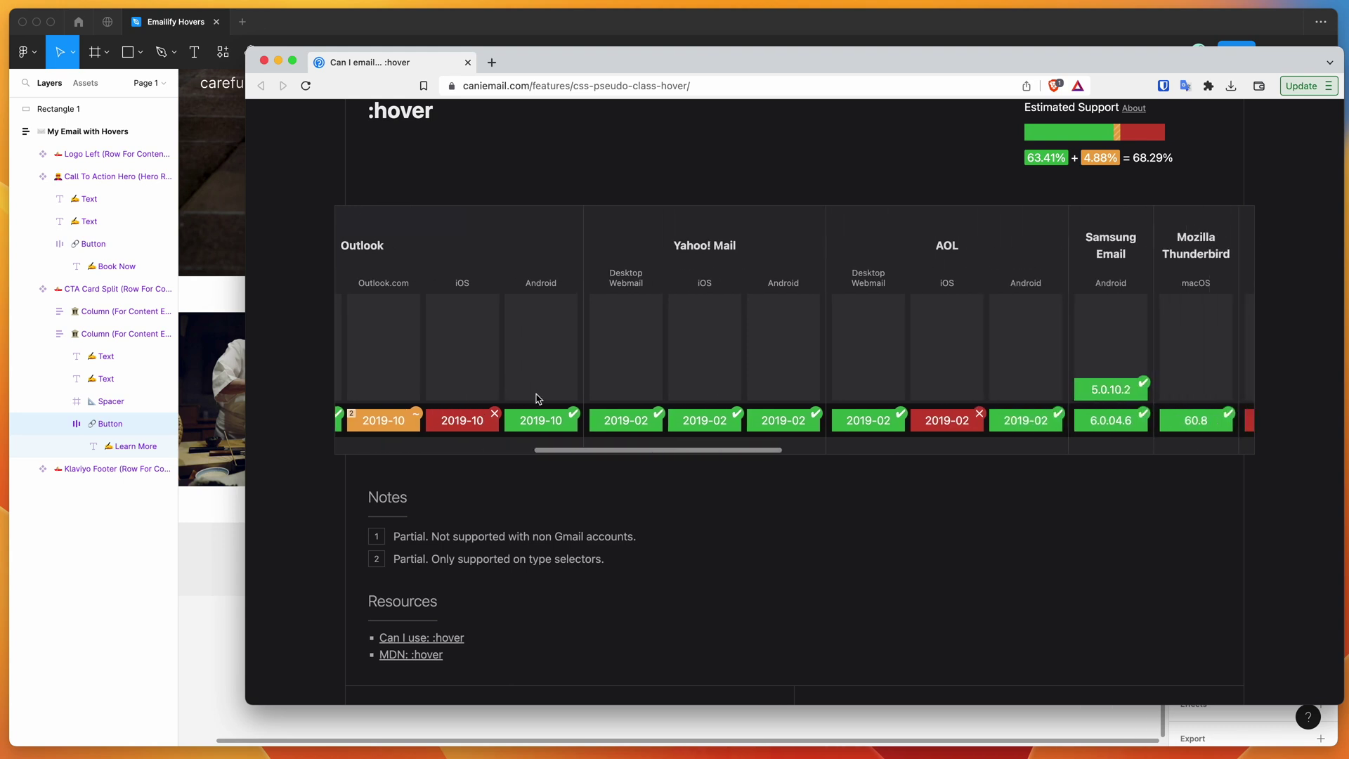
{"action": "scroll", "coordinate": [538, 398], "scroll_direction": "right", "scroll_amount": 20}
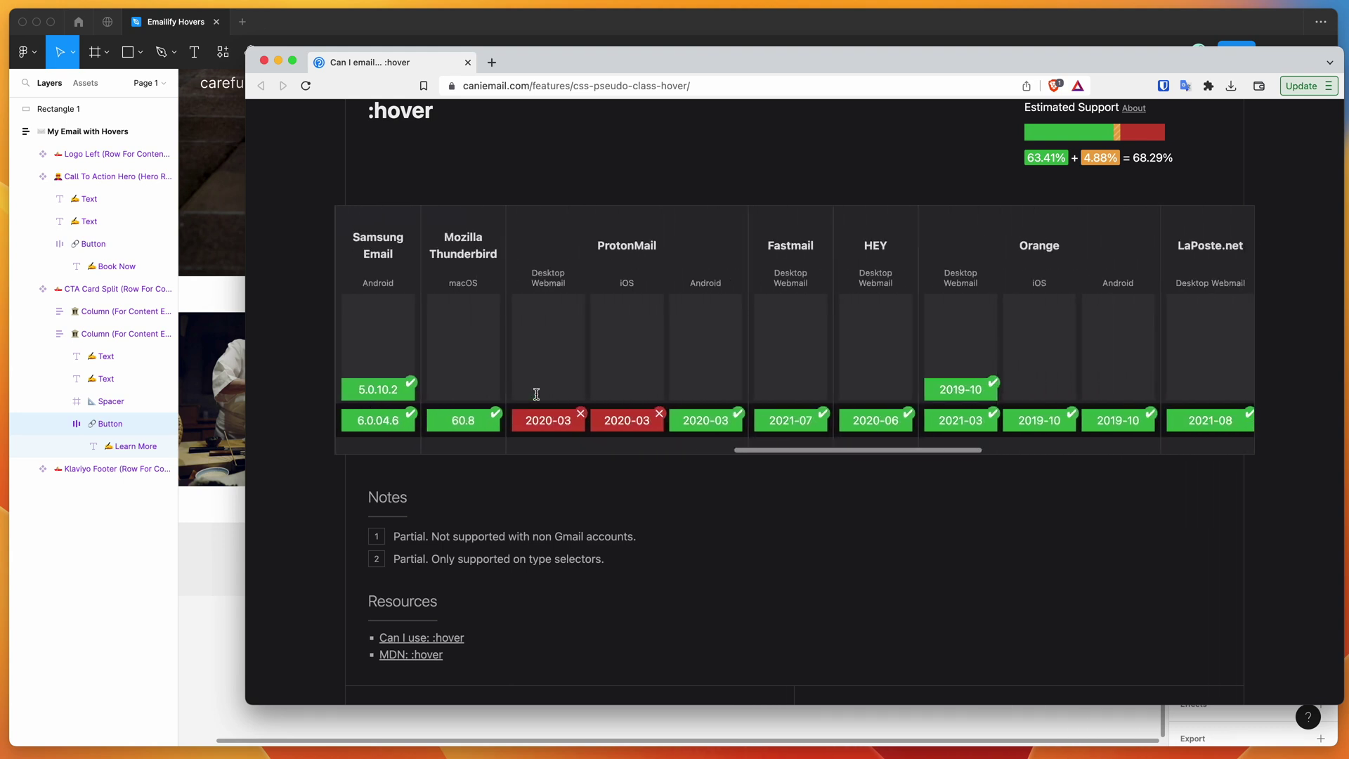
{"action": "scroll", "coordinate": [538, 398], "scroll_direction": "right", "scroll_amount": 12}
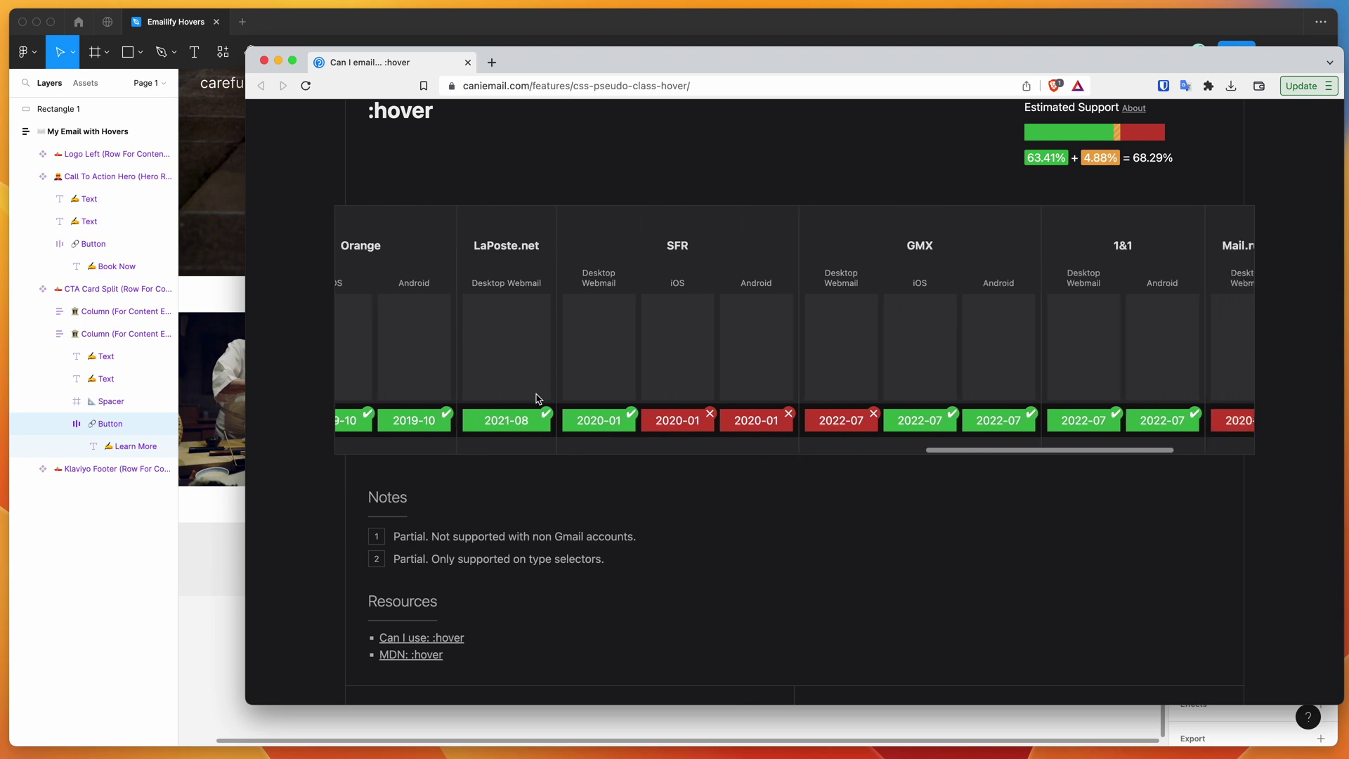
{"action": "scroll", "coordinate": [538, 398], "scroll_direction": "left", "scroll_amount": 20}
{"action": "scroll", "coordinate": [538, 399], "scroll_direction": "left", "scroll_amount": 20}
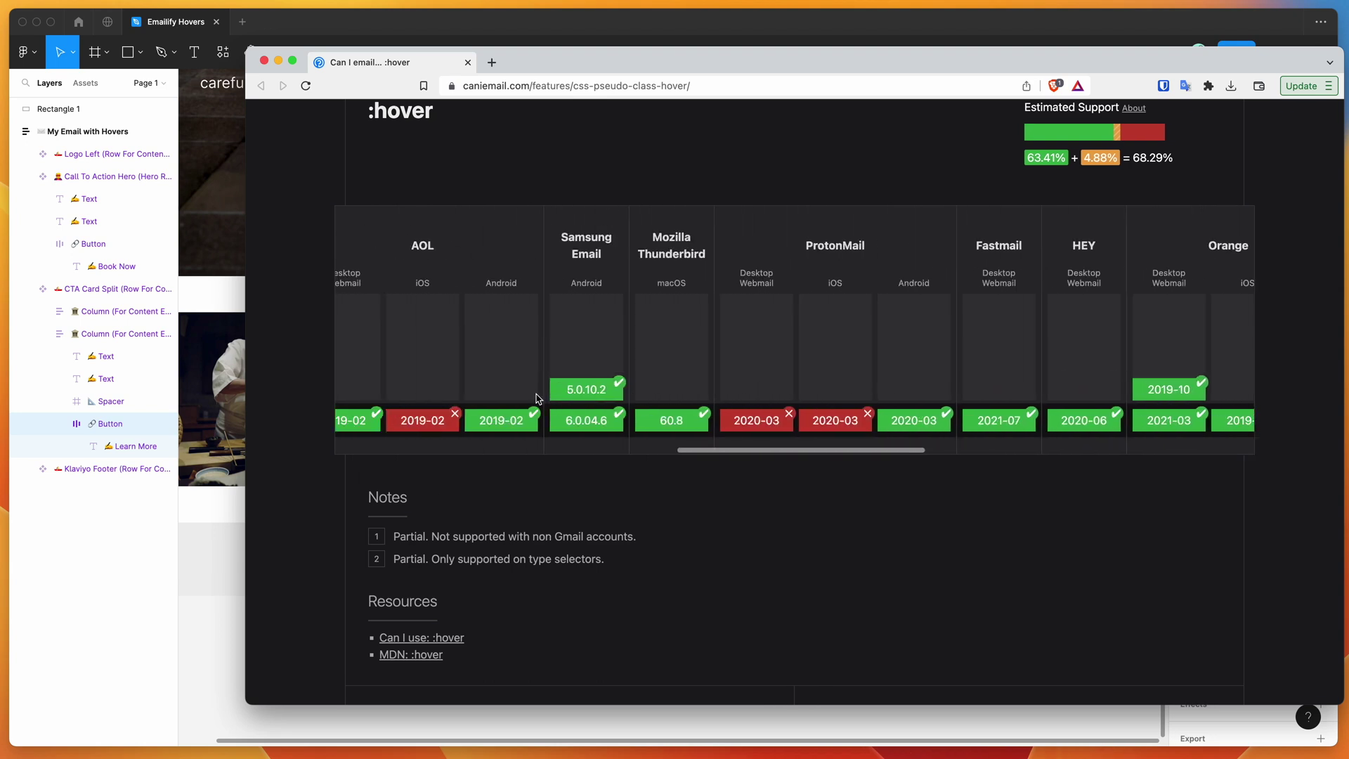
{"action": "scroll", "coordinate": [538, 399], "scroll_direction": "left", "scroll_amount": 10}
{"action": "scroll", "coordinate": [574, 359], "scroll_direction": "up", "scroll_amount": 5}
{"action": "scroll", "coordinate": [573, 360], "scroll_direction": "up", "scroll_amount": 2}
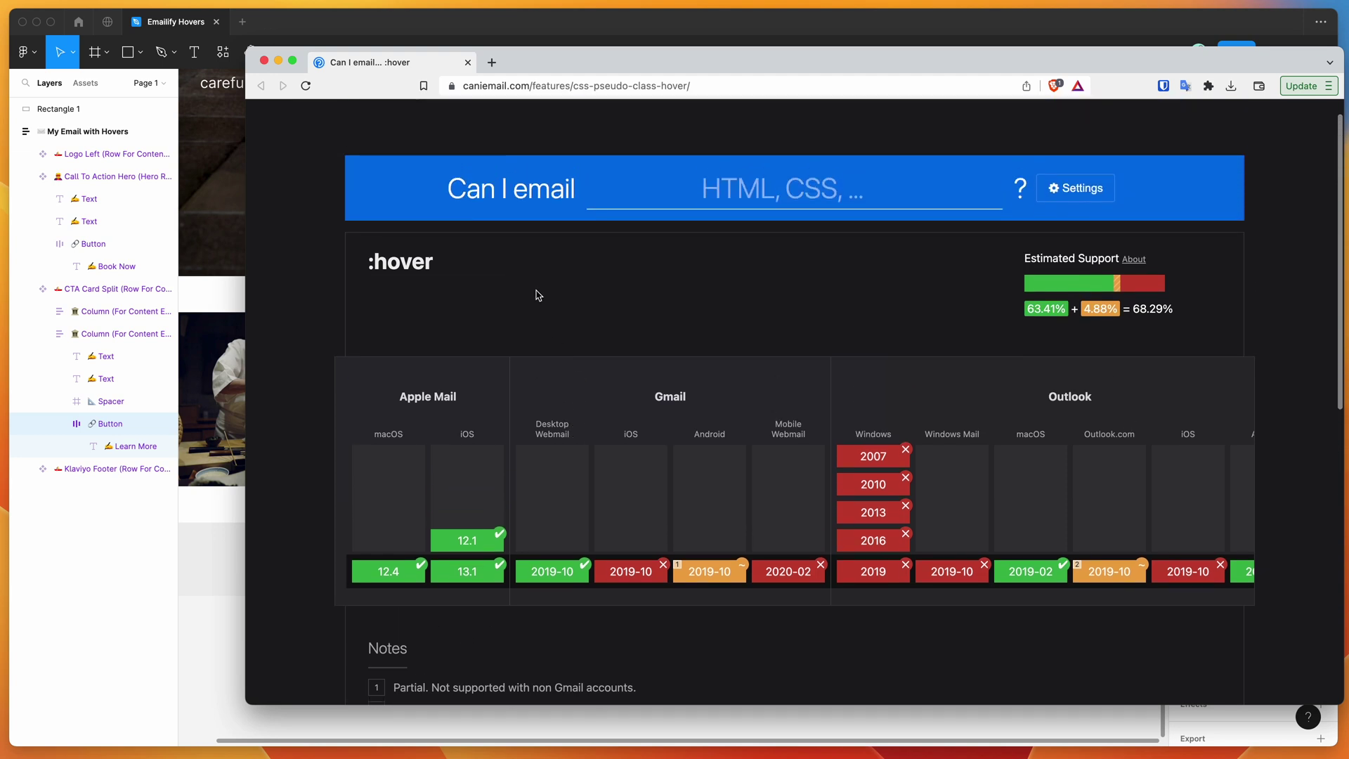
- Switch back to Figma and close the Learn More button's settings and the email preview
{"action": "left_click_drag", "start_coordinate": [598, 60], "coordinate": [598, 64]}
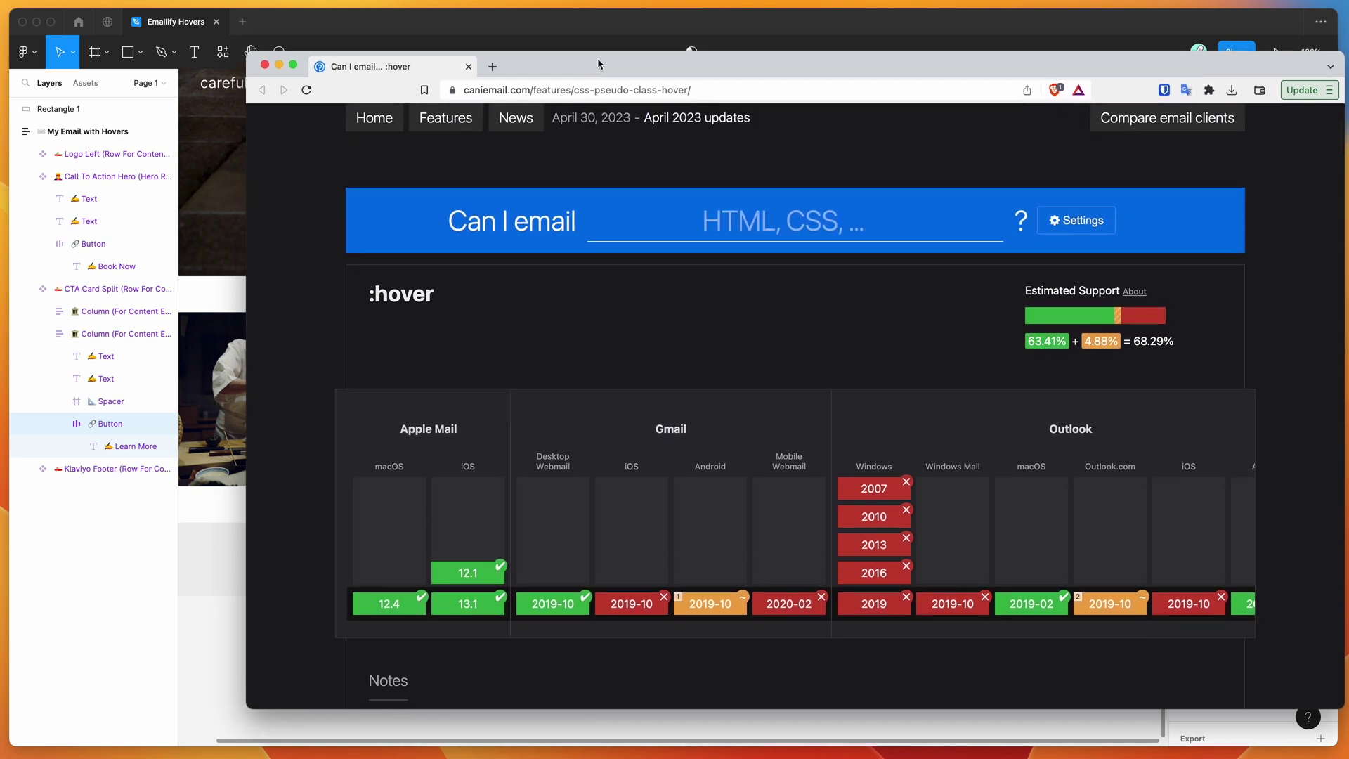
{"action": "left_click_drag", "start_coordinate": [598, 64], "coordinate": [598, 81]}
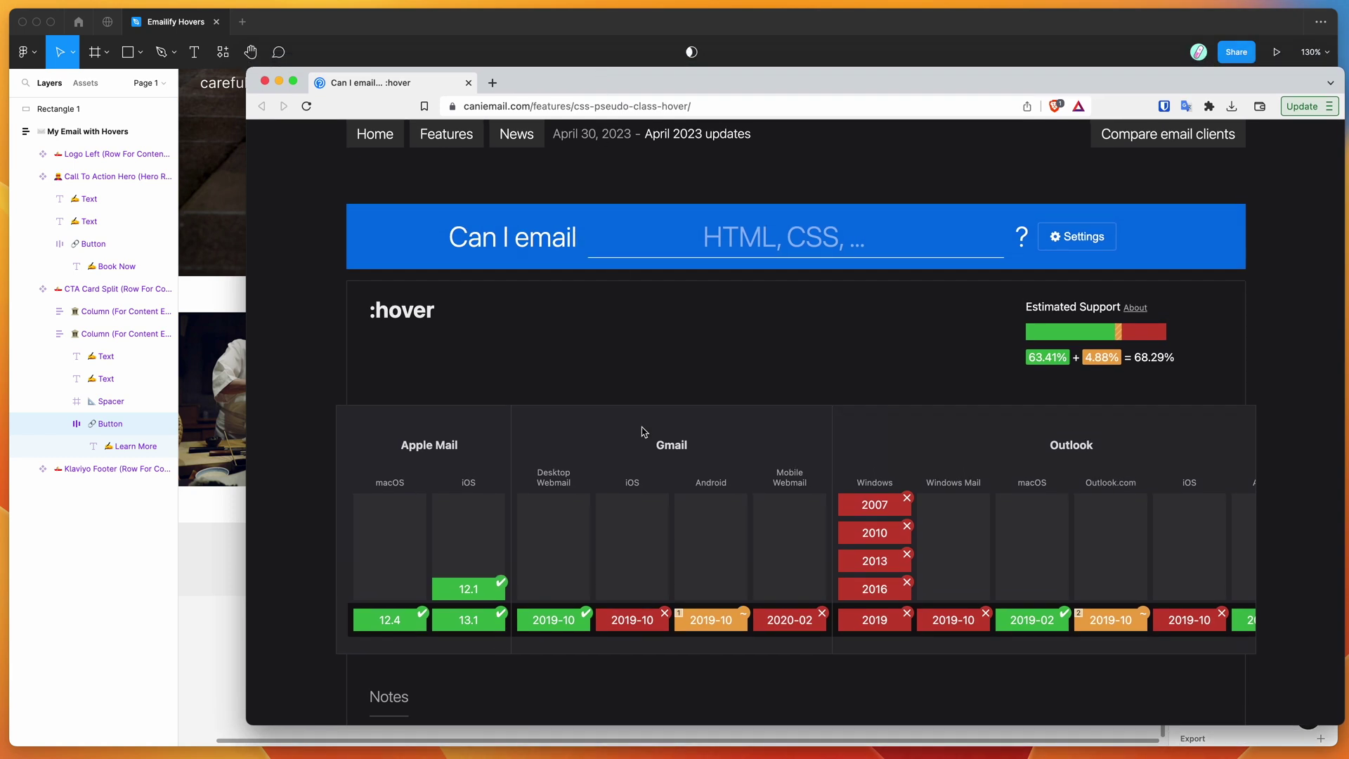
{"action": "scroll", "coordinate": [578, 521], "scroll_direction": "right", "scroll_amount": 5}
{"action": "scroll", "coordinate": [643, 456], "scroll_direction": "left", "scroll_amount": 5}
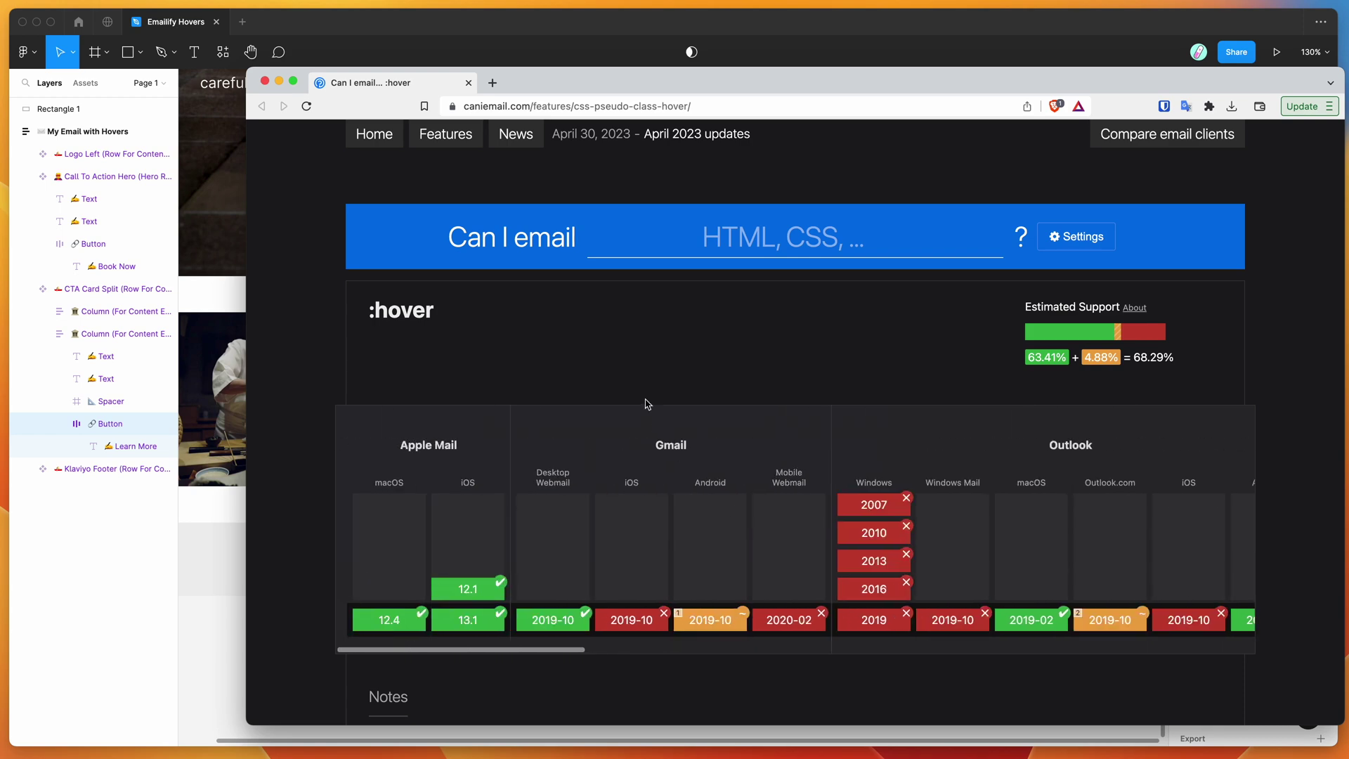
{"action": "left_click", "coordinate": [694, 30]}
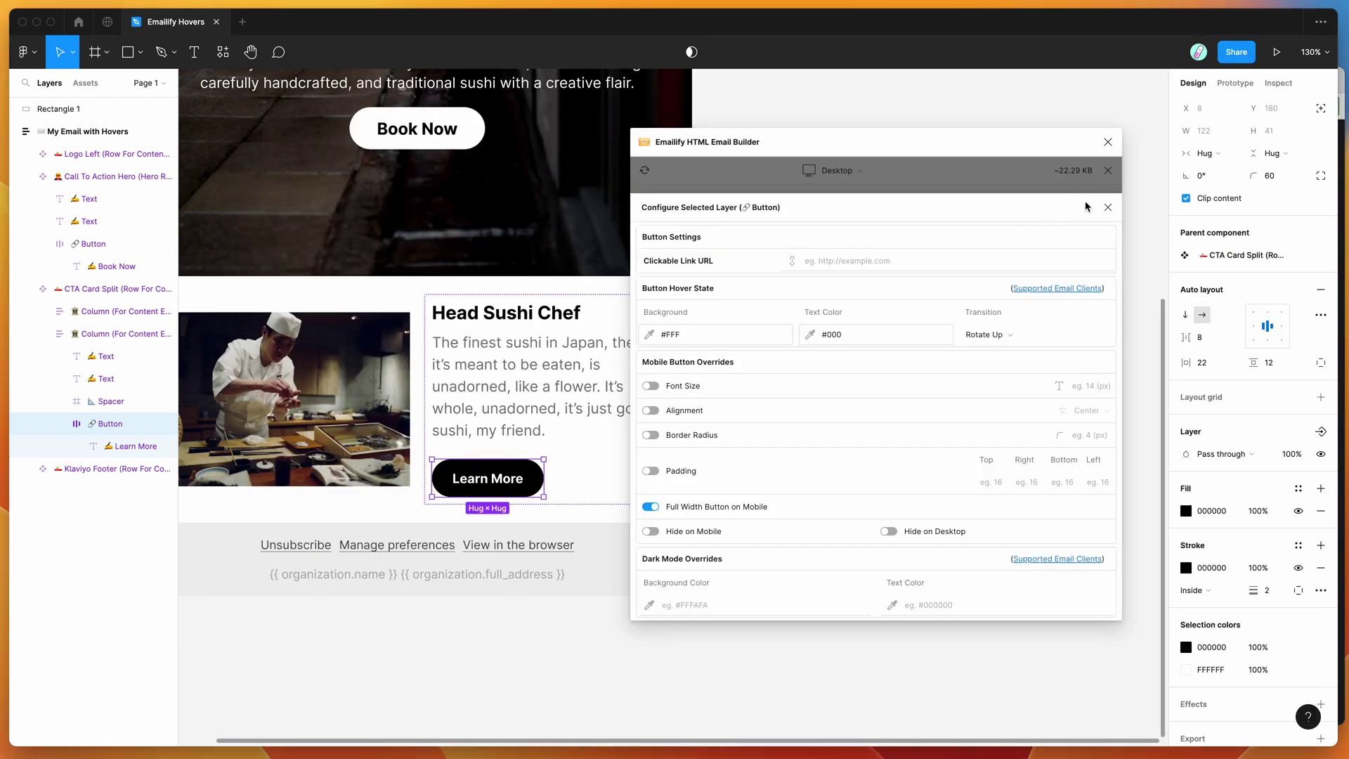
{"action": "left_click", "coordinate": [1108, 209]}
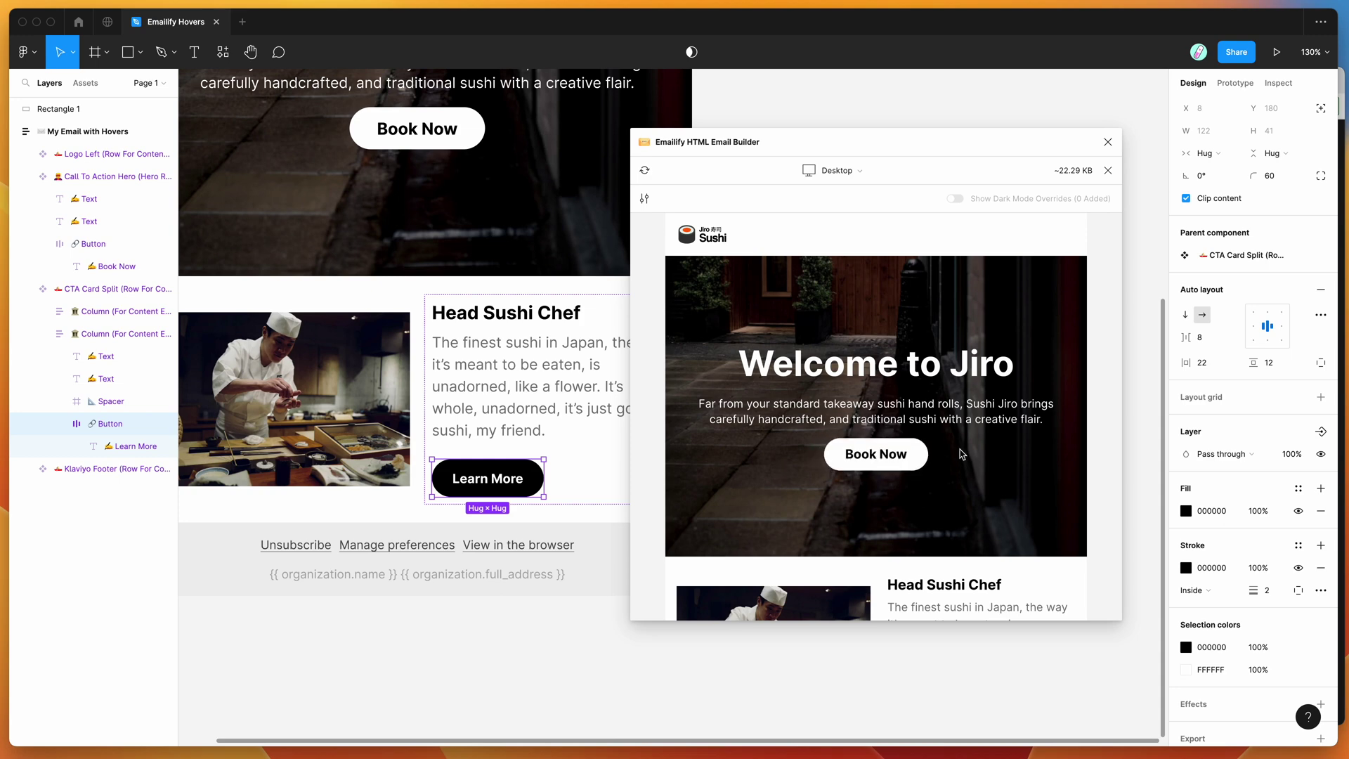
{"action": "left_click", "coordinate": [1108, 170]}
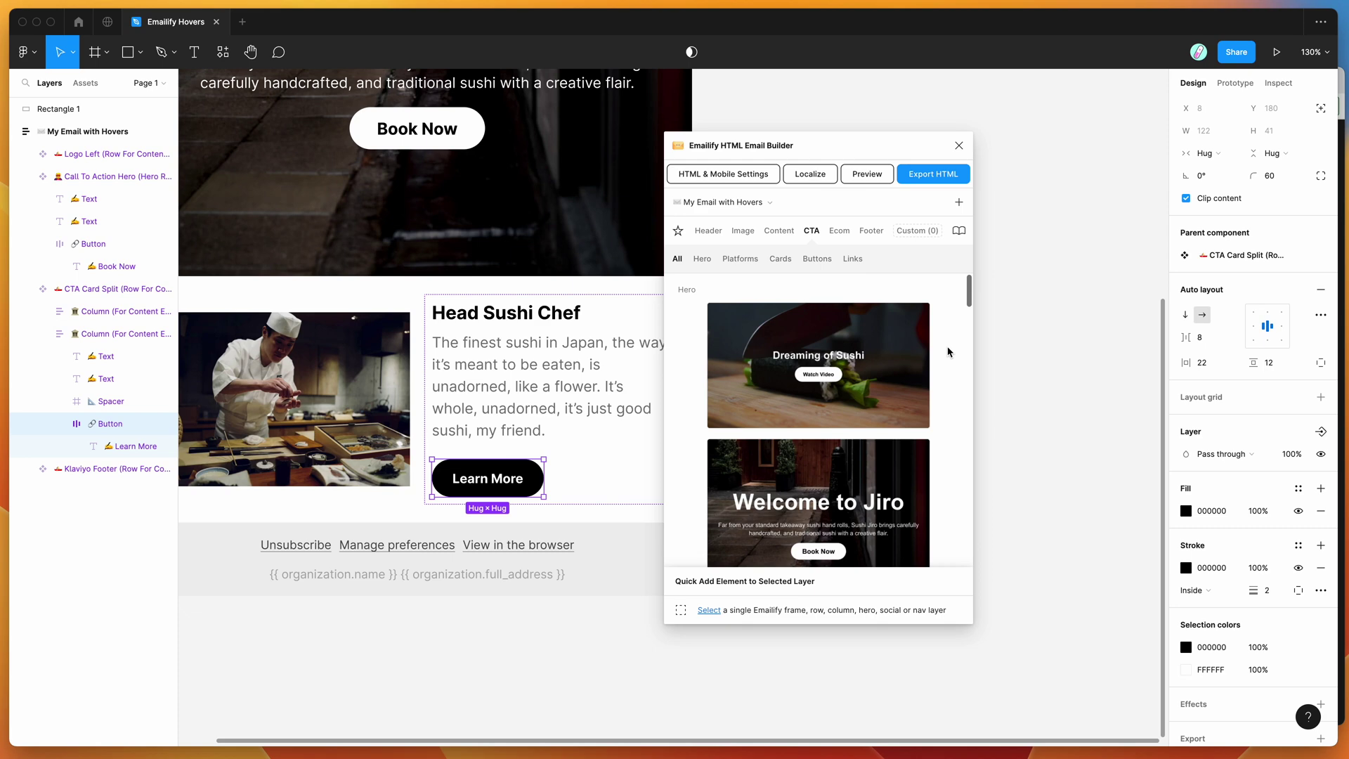
- Open the HTML export options, look through the available formats and platform integrations, and keep HTML Email as the export format
{"action": "left_click", "coordinate": [926, 178]}
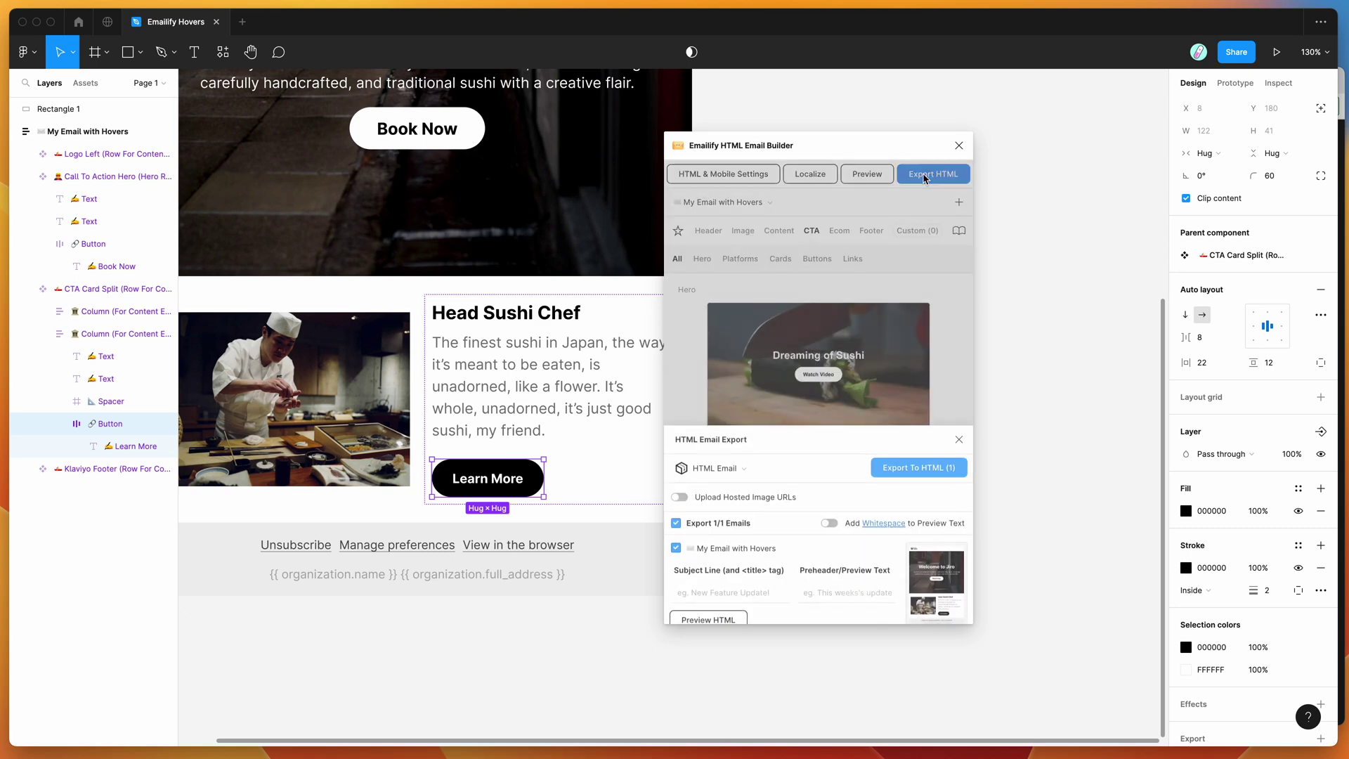
{"action": "left_click", "coordinate": [717, 455]}
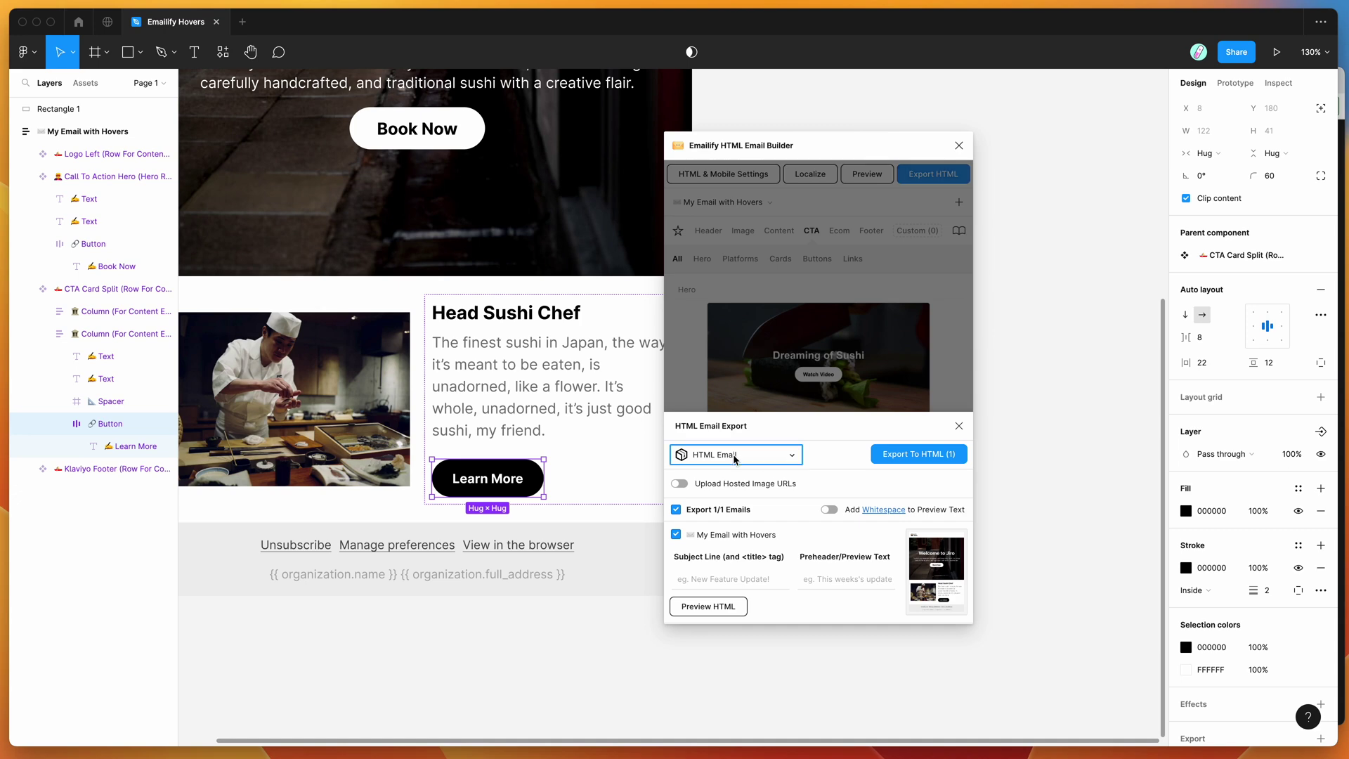
{"action": "scroll", "coordinate": [731, 509], "scroll_direction": "down", "scroll_amount": 5}
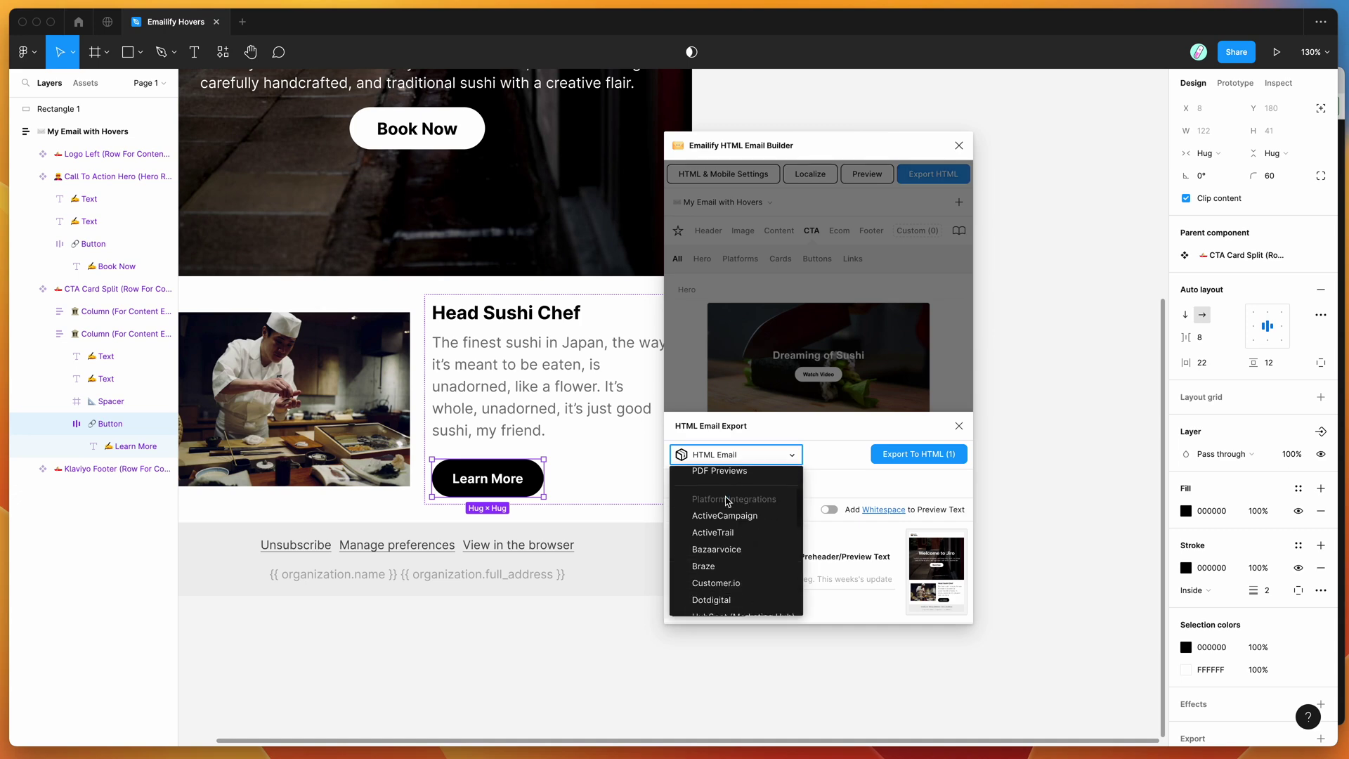
{"action": "scroll", "coordinate": [735, 518], "scroll_direction": "up", "scroll_amount": 5}
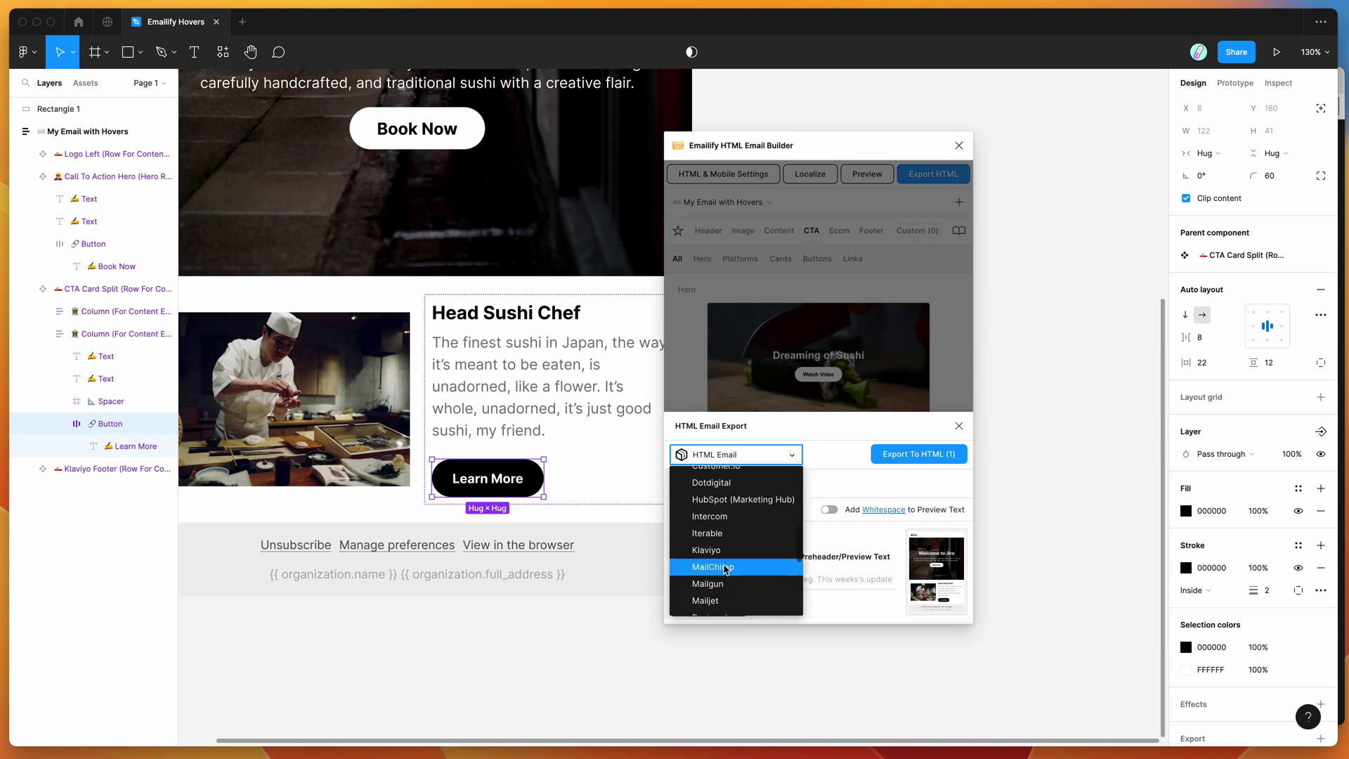
{"action": "left_click", "coordinate": [723, 498]}
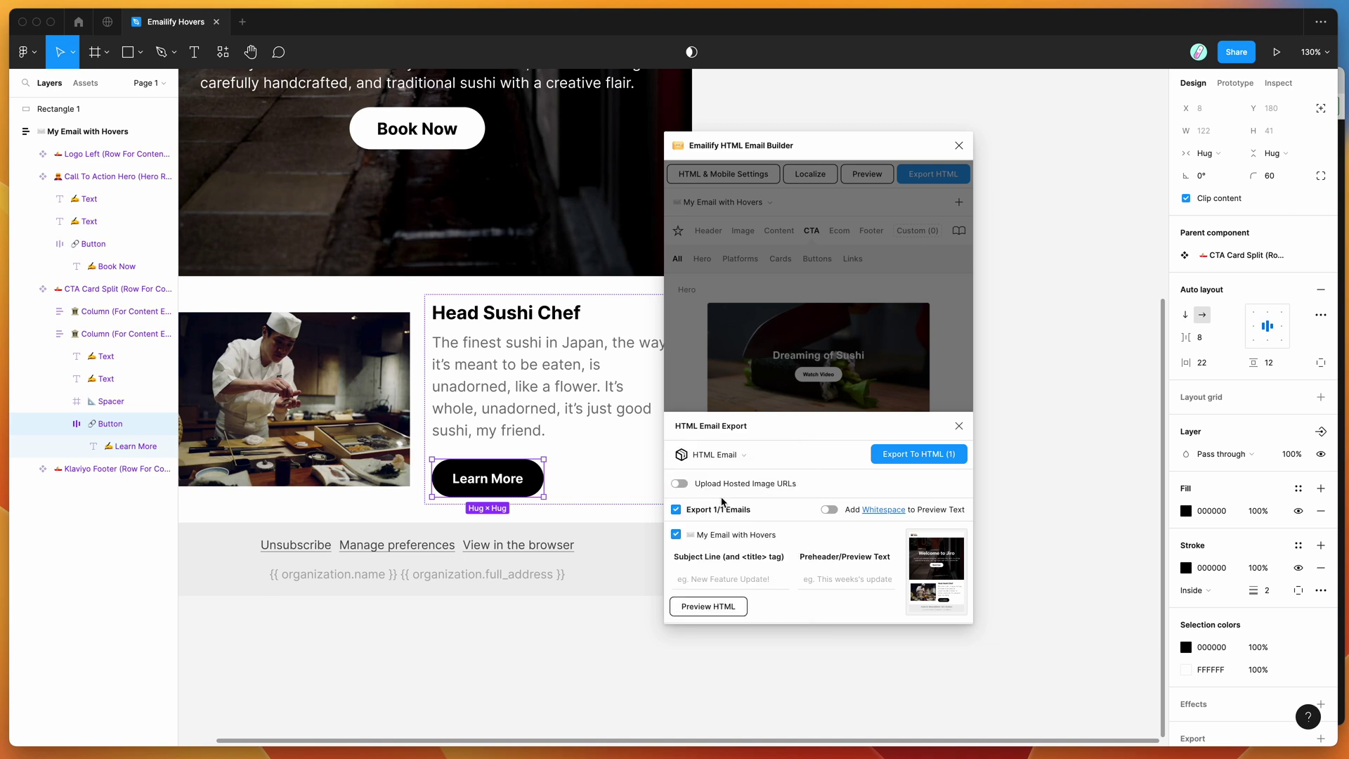
- Export My Email with Hovers to HTML and save the .zip file to the Desktop
{"action": "left_click", "coordinate": [911, 455]}
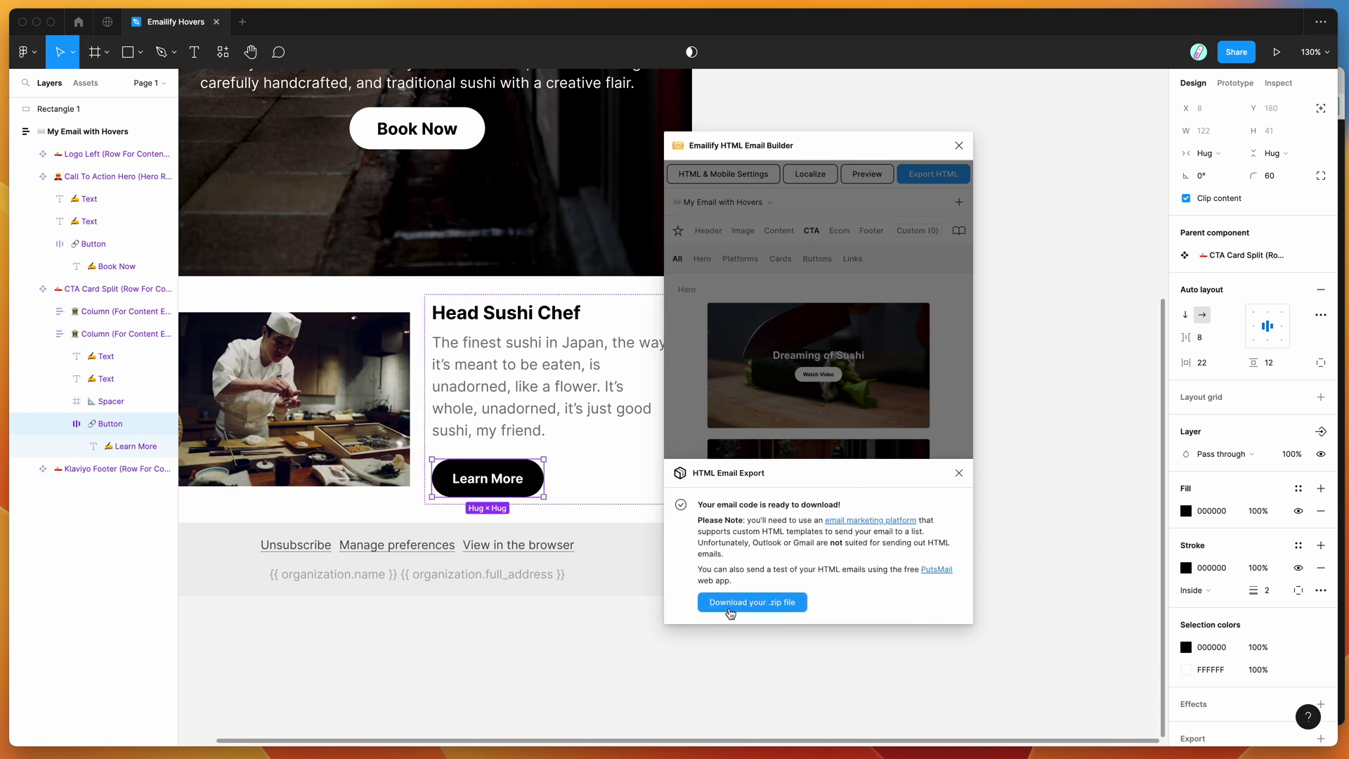
{"action": "left_click", "coordinate": [735, 606]}
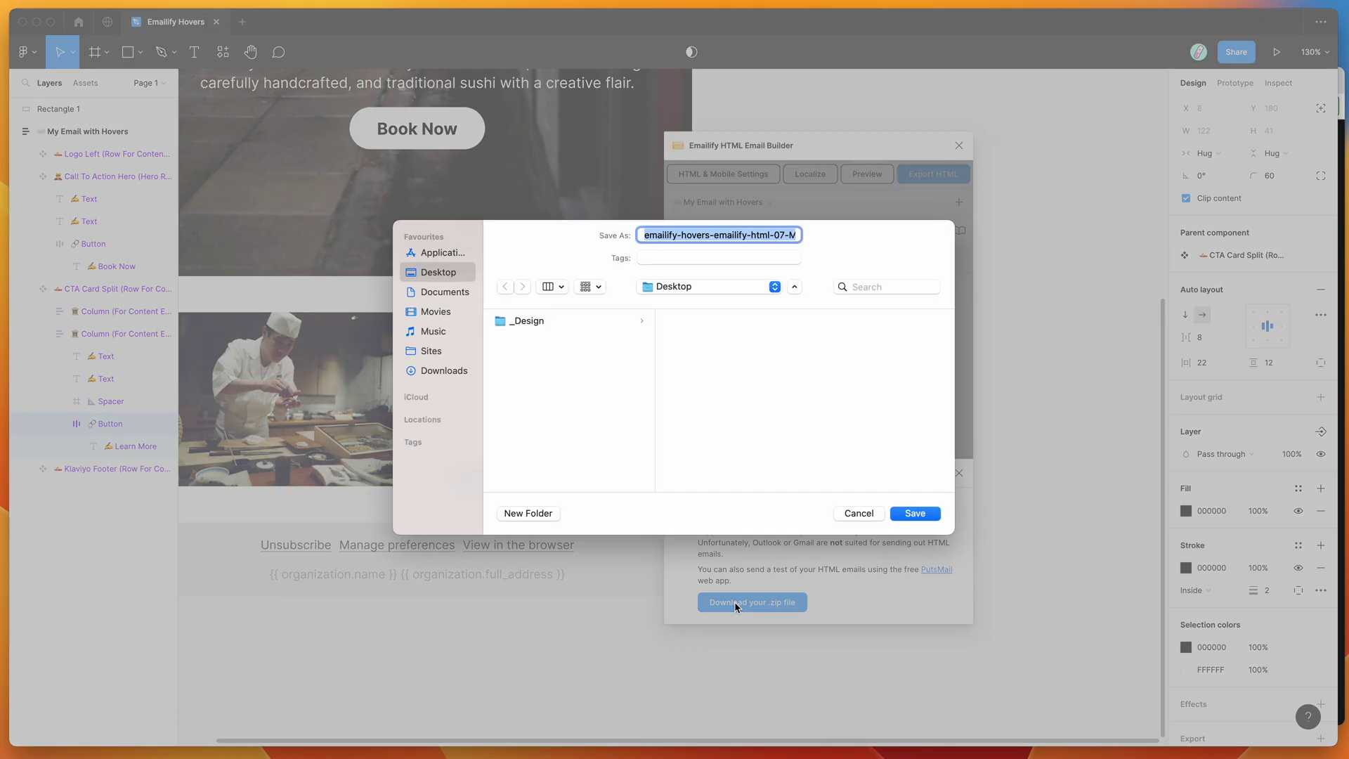
{"action": "left_click", "coordinate": [914, 513]}
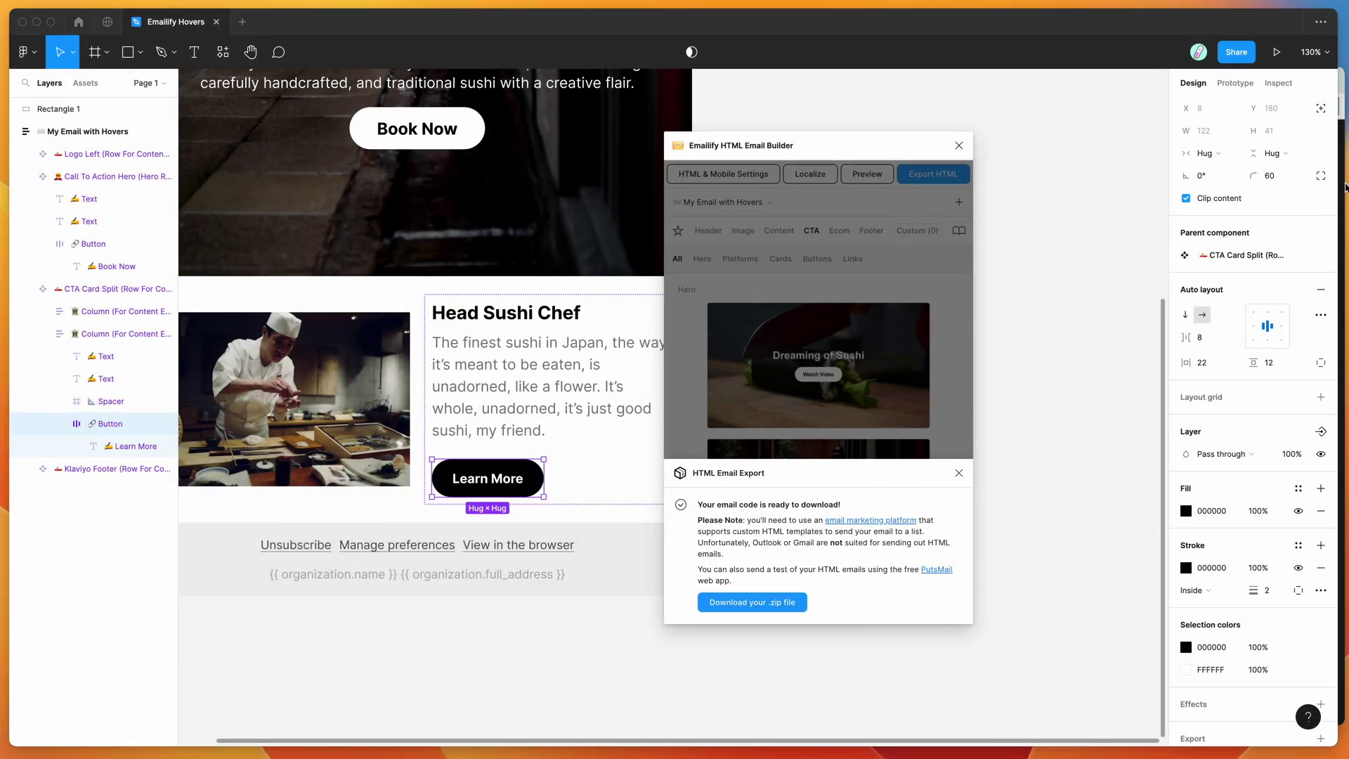
- Expand the my-email-with-hovers folder in the exported files and open previews.html in the browser
{"action": "left_click_drag", "start_coordinate": [637, 86], "coordinate": [613, 22]}
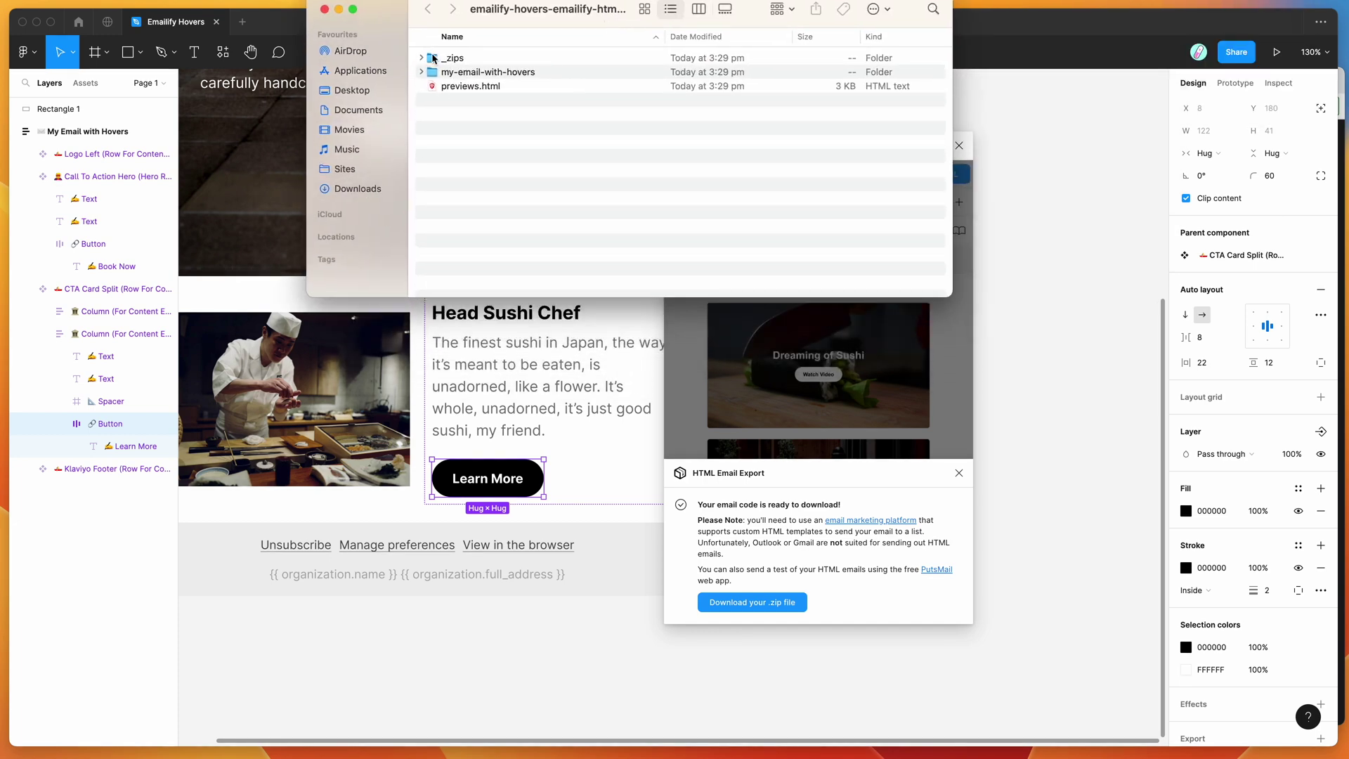
{"action": "left_click", "coordinate": [421, 72]}
{"action": "left_click", "coordinate": [475, 114]}
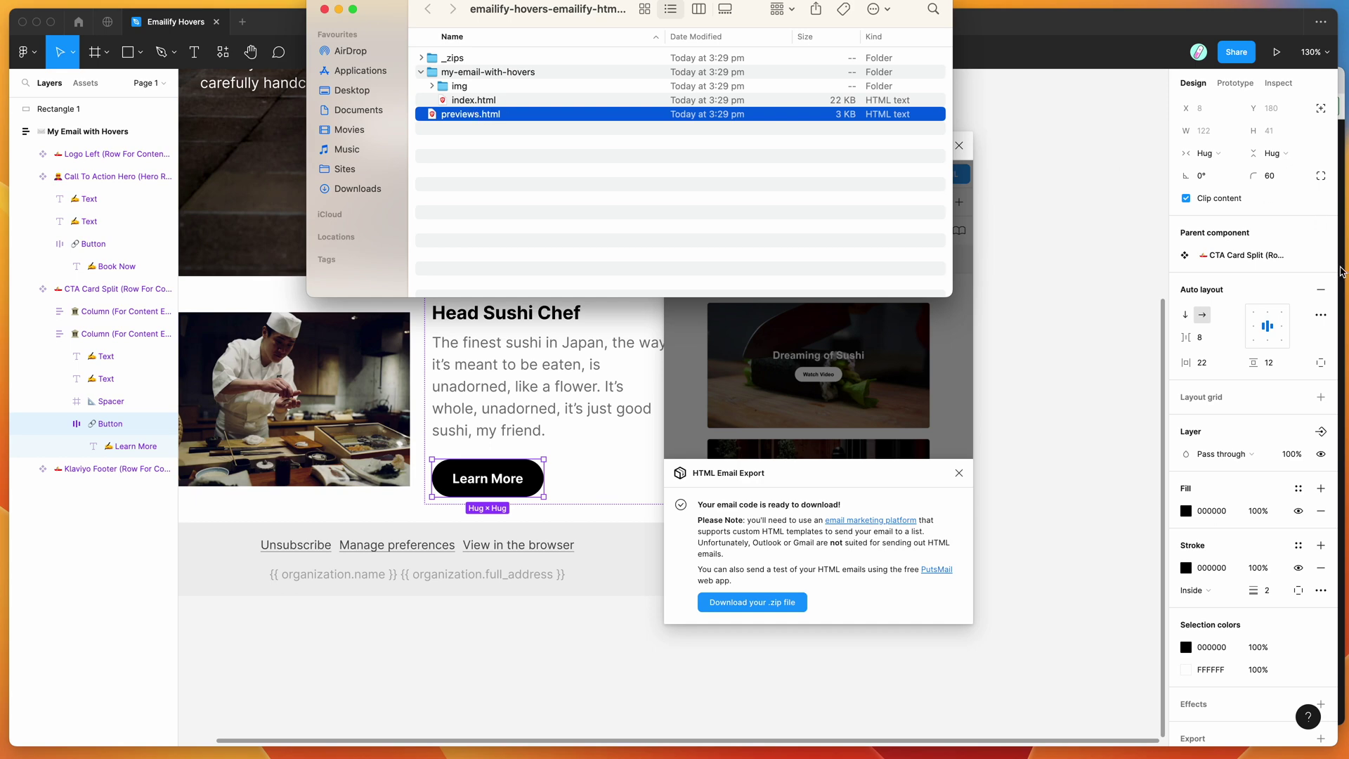
{"action": "key", "text": "super+Tab"}
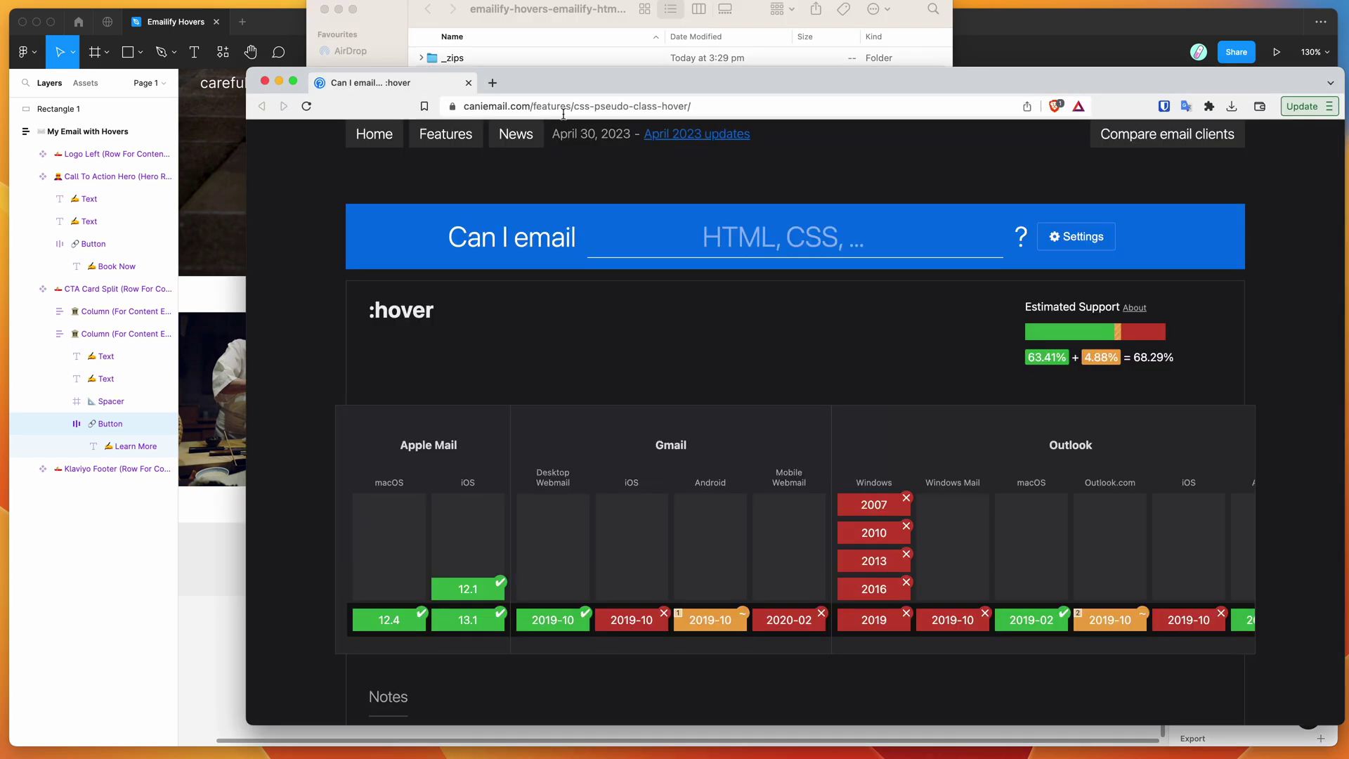
{"action": "left_click", "coordinate": [552, 10]}
{"action": "left_click_drag", "start_coordinate": [551, 10], "coordinate": [294, 0]}
{"action": "double_click", "coordinate": [241, 71]}
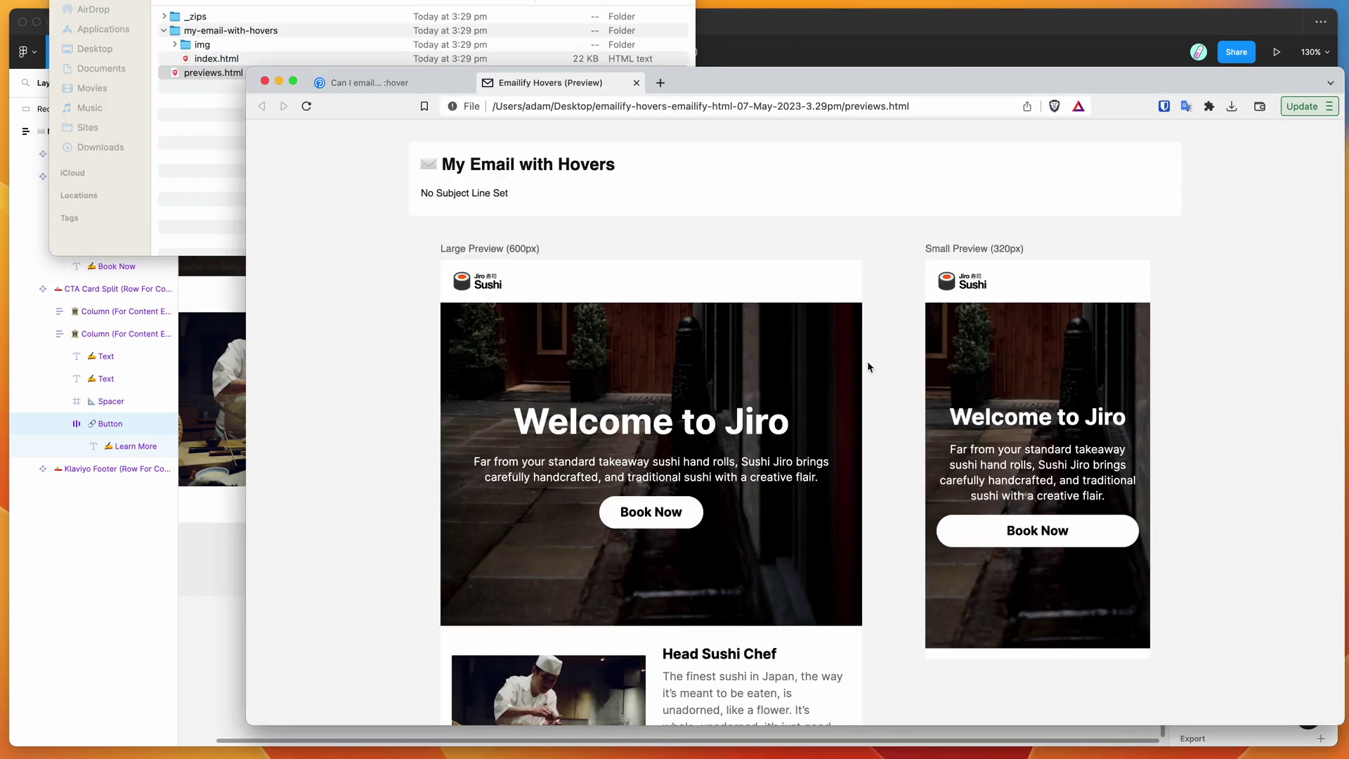
- Review the exported email's large and small previews, checking the Book Now and Learn More buttons
{"action": "scroll", "coordinate": [869, 366], "scroll_direction": "down", "scroll_amount": 3}
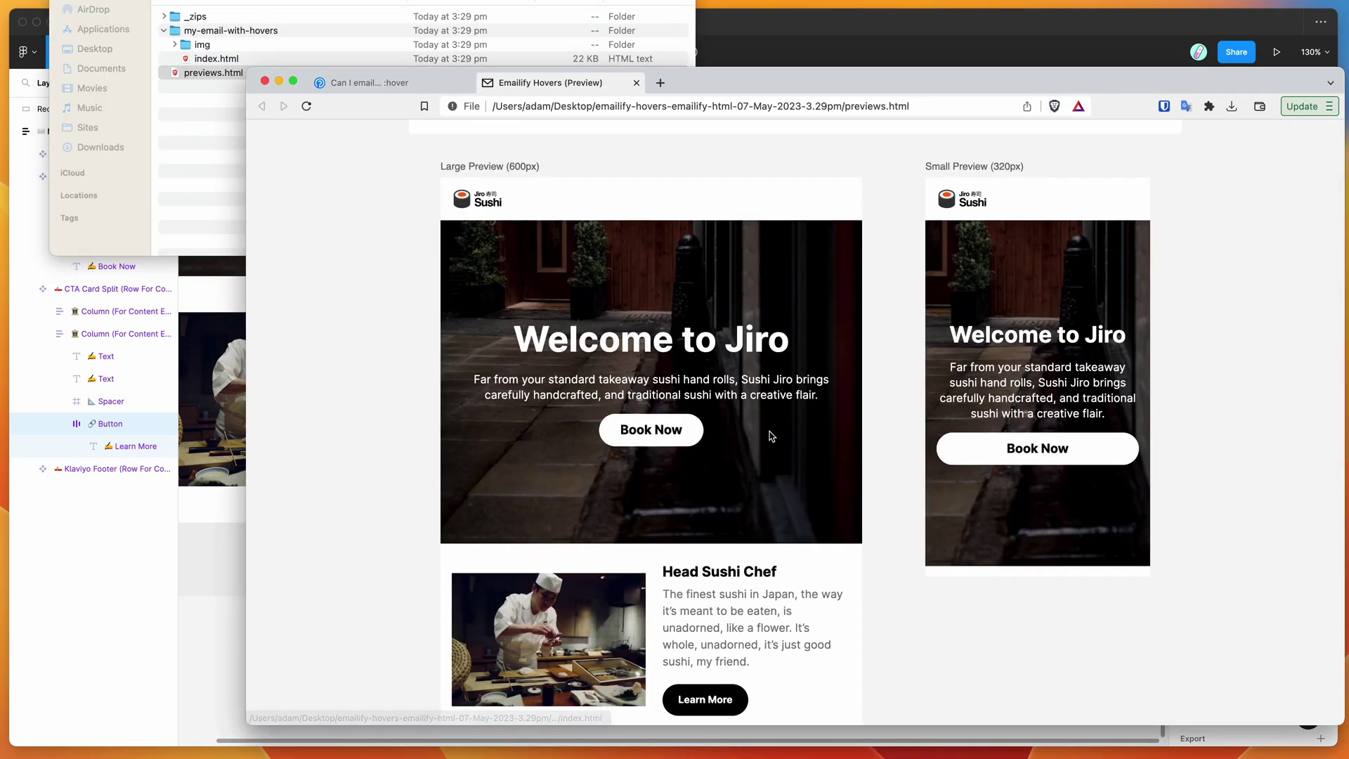
{"action": "scroll", "coordinate": [768, 435], "scroll_direction": "down", "scroll_amount": 4}
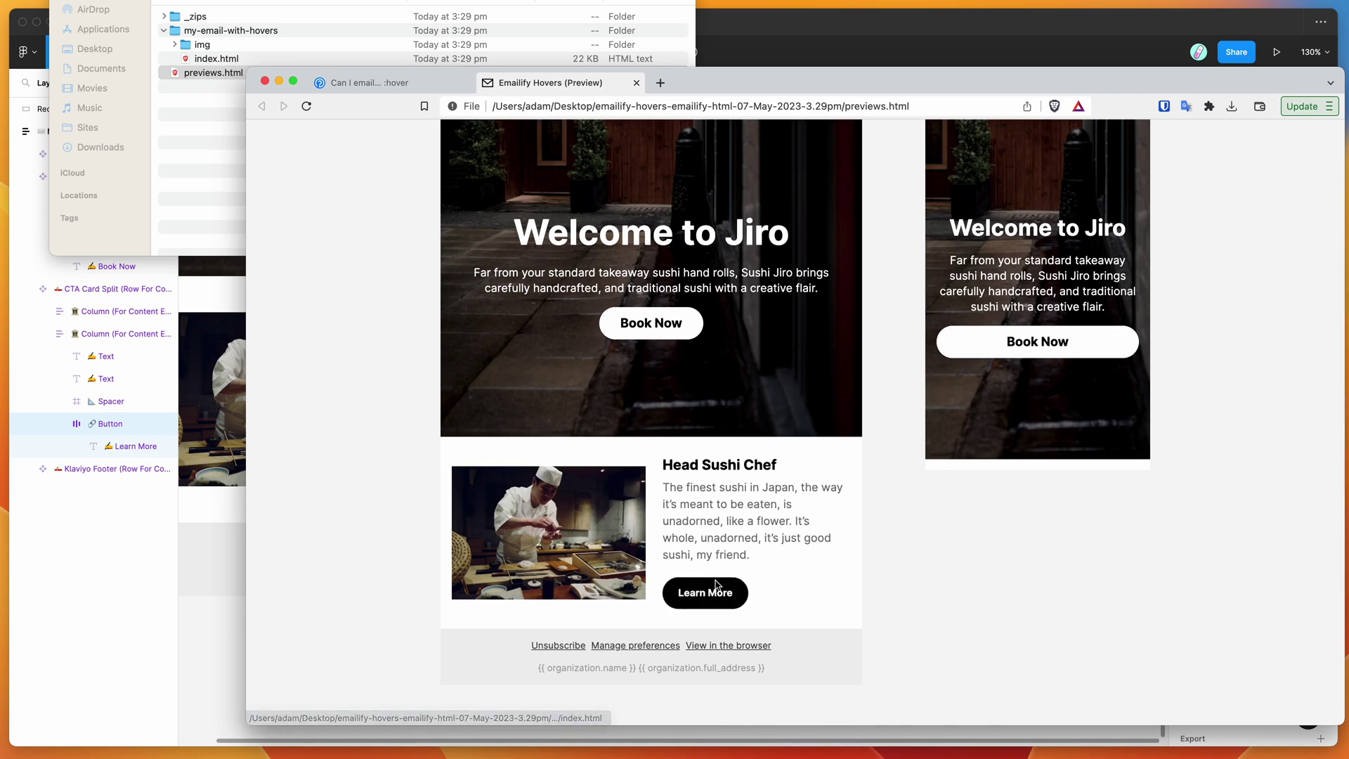
{"action": "scroll", "coordinate": [492, 352], "scroll_direction": "up", "scroll_amount": 5}
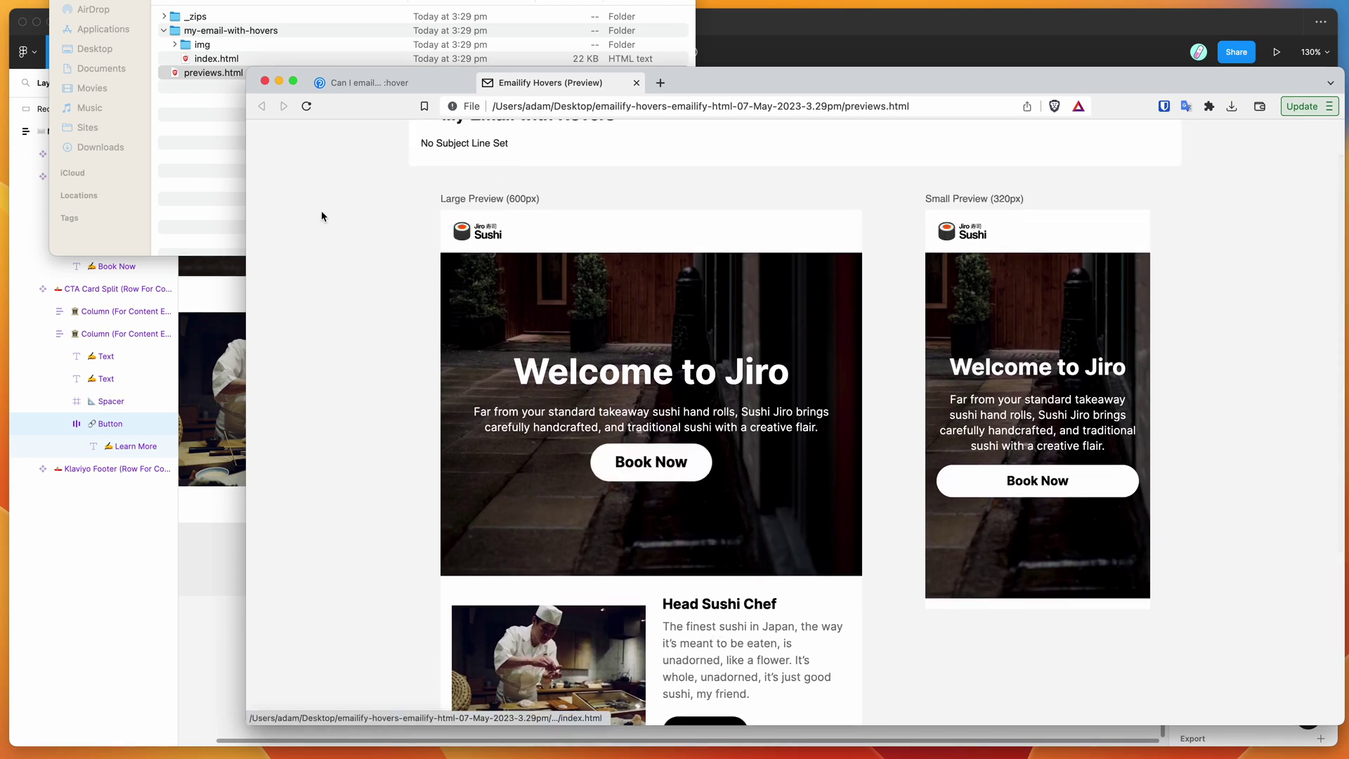
- Open index.html from the my-email-with-hovers folder in the browser and check the exported email's button hover effects
{"action": "left_click", "coordinate": [204, 58]}
{"action": "left_click", "coordinate": [191, 59]}
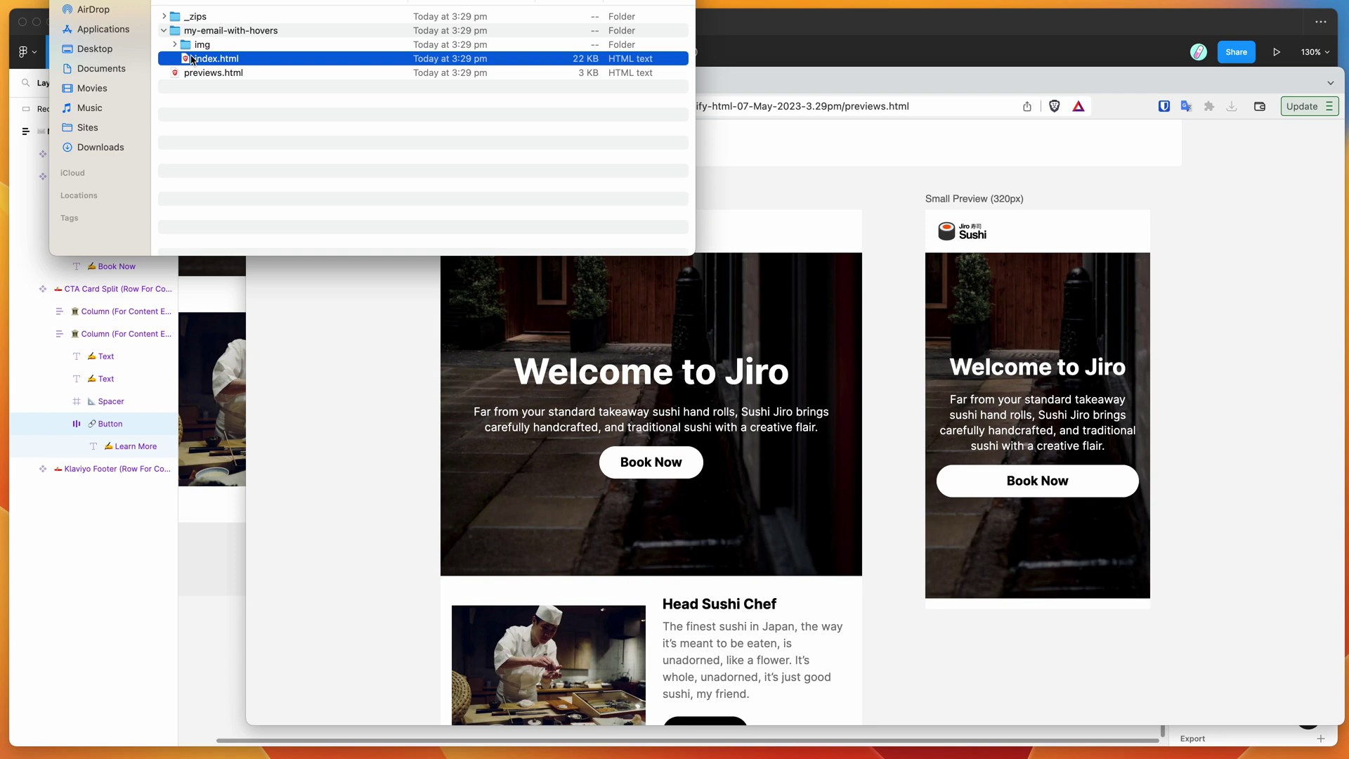
{"action": "left_click", "coordinate": [216, 31]}
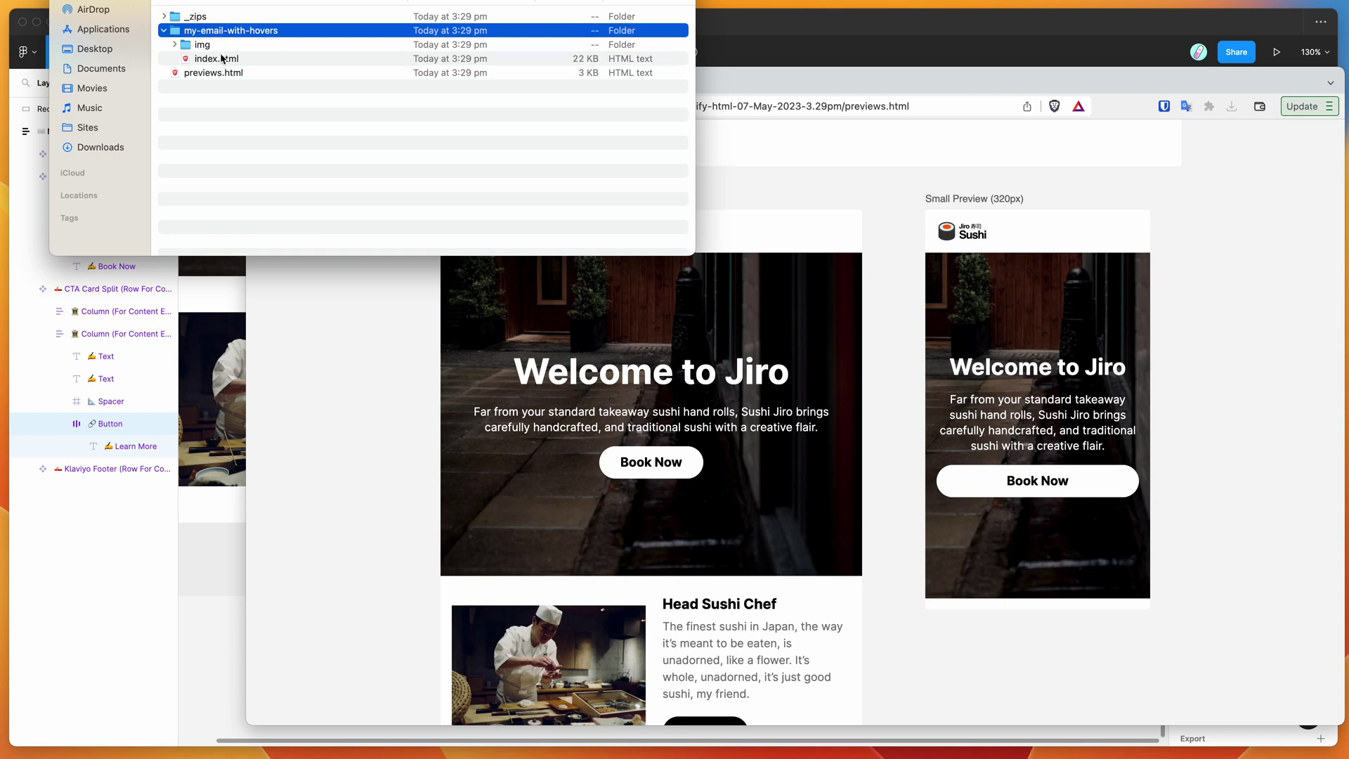
{"action": "left_click", "coordinate": [199, 61]}
{"action": "left_click_drag", "start_coordinate": [200, 62], "coordinate": [401, 354]}
{"action": "scroll", "coordinate": [647, 360], "scroll_direction": "down", "scroll_amount": 1}
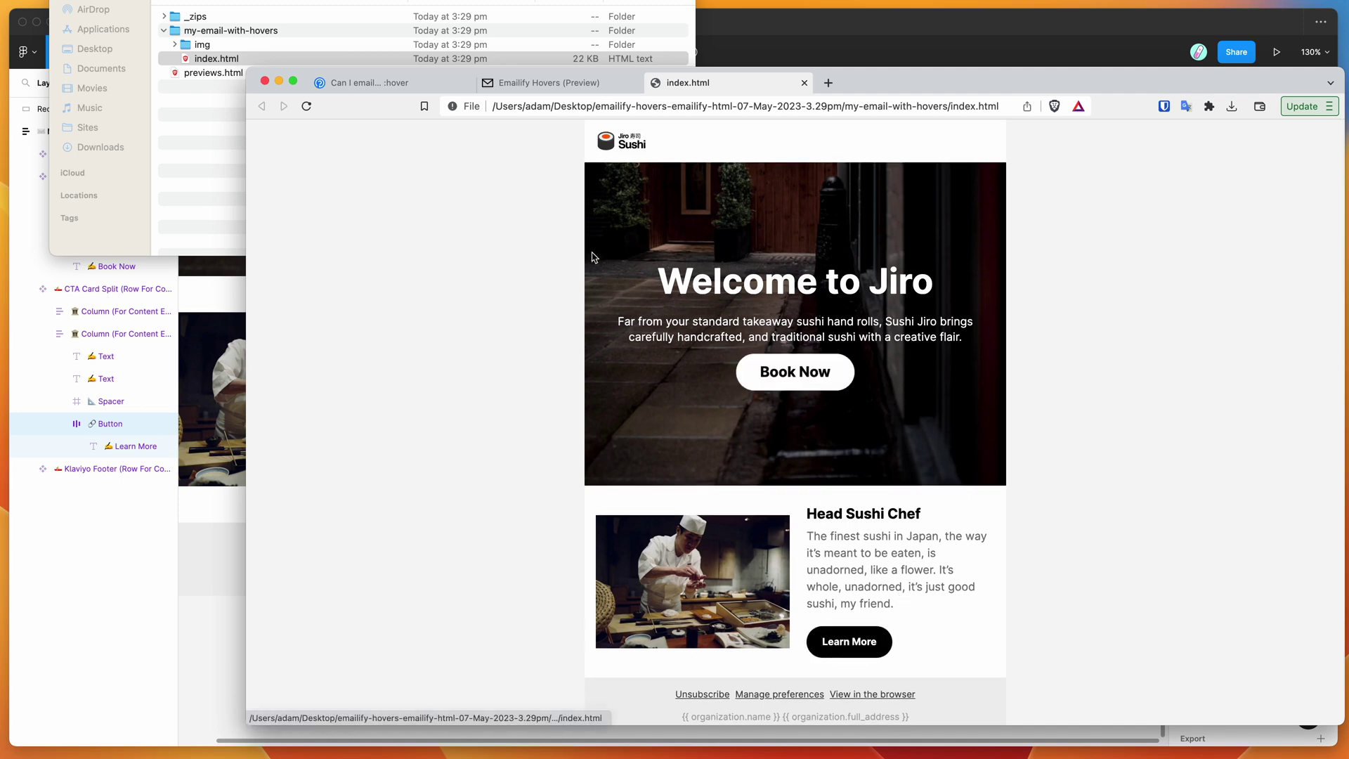
- Return to the Can I email page and review the :hover support table
{"action": "left_click", "coordinate": [376, 83]}
{"action": "scroll", "coordinate": [738, 280], "scroll_direction": "down", "scroll_amount": 1}
{"action": "scroll", "coordinate": [738, 279], "scroll_direction": "up", "scroll_amount": 1}
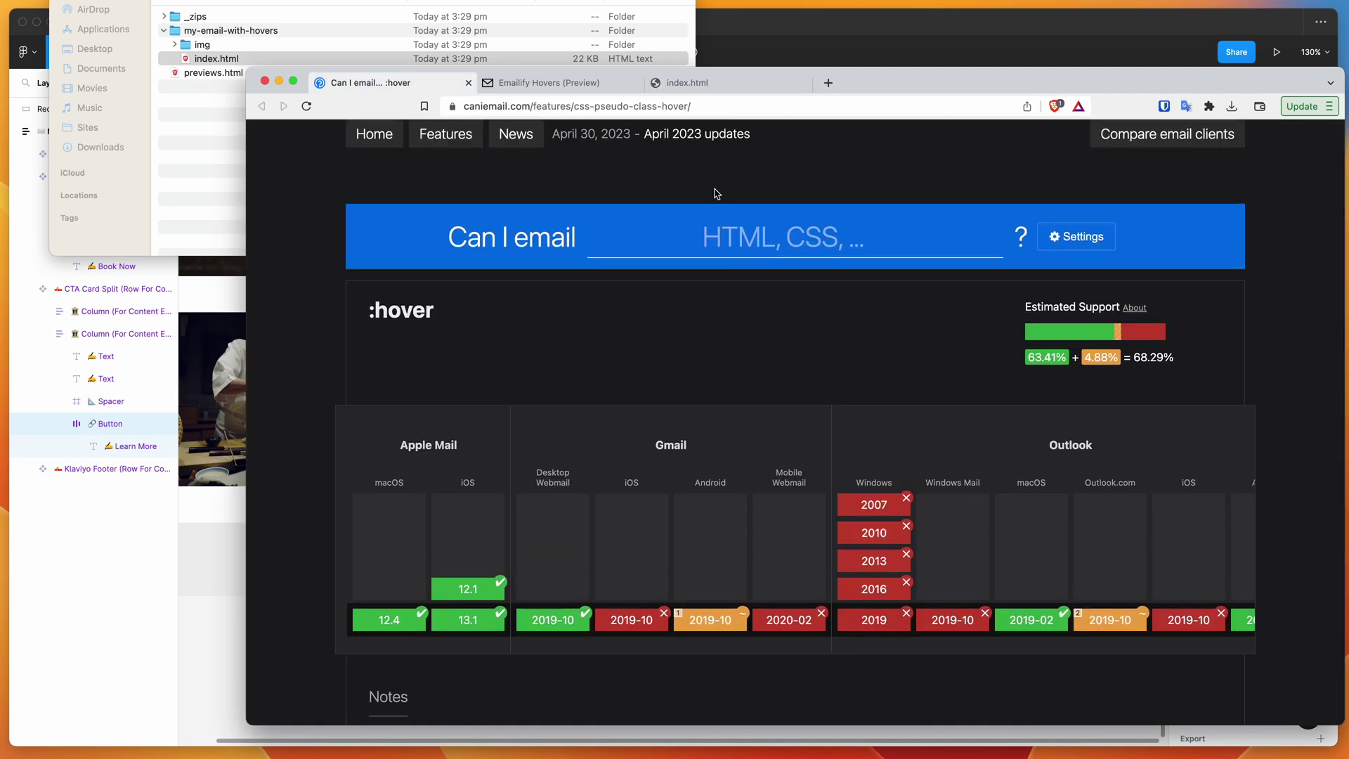
- Minimize the browser, switch back to Figma and close the HTML email export result
{"action": "left_click", "coordinate": [279, 81]}
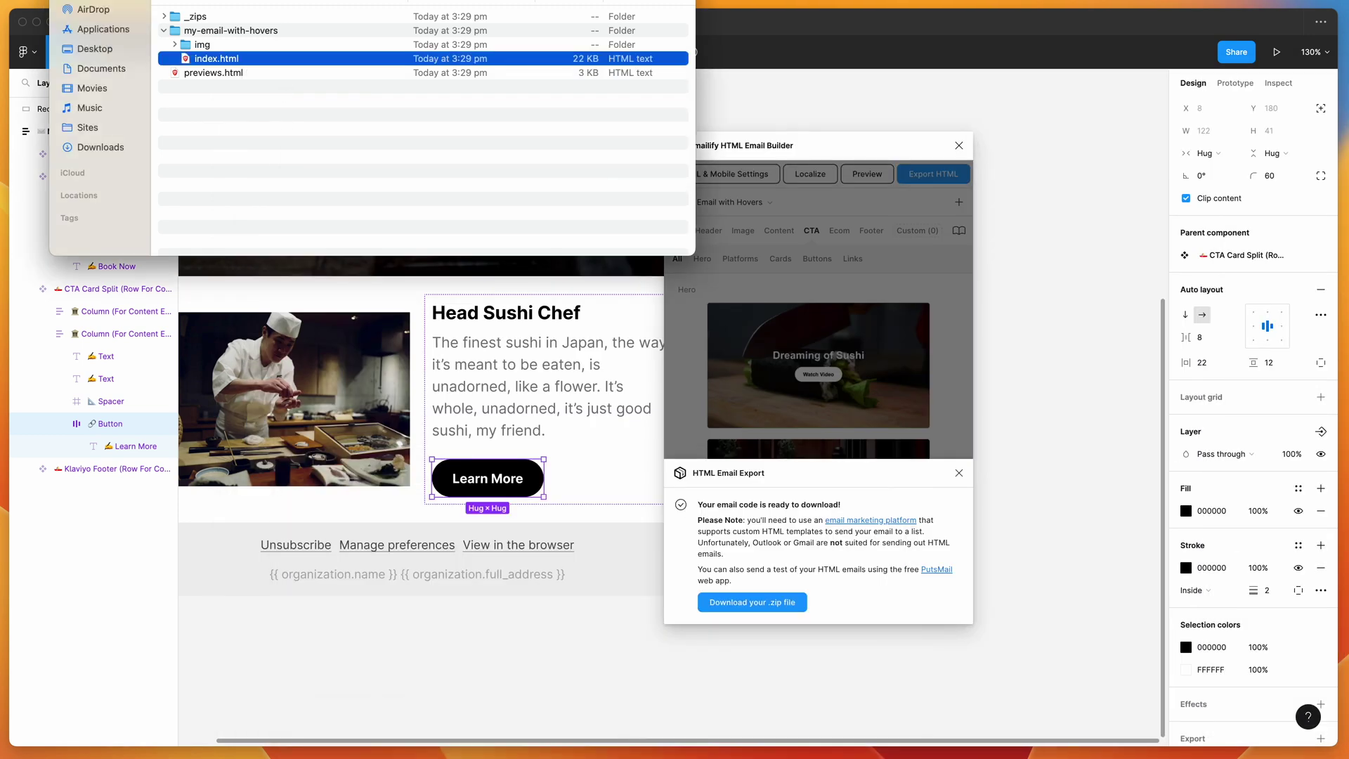
{"action": "left_click", "coordinate": [927, 203]}
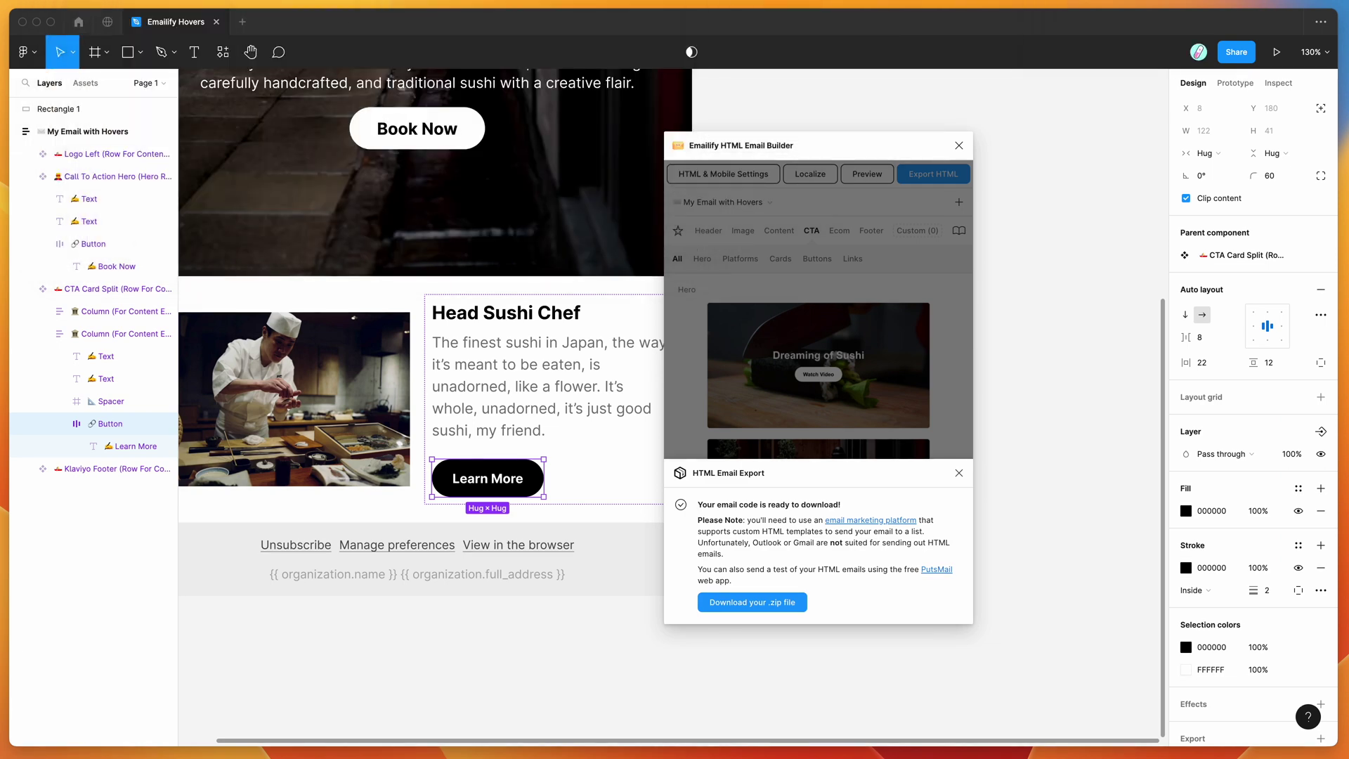
{"action": "left_click", "coordinate": [948, 337]}
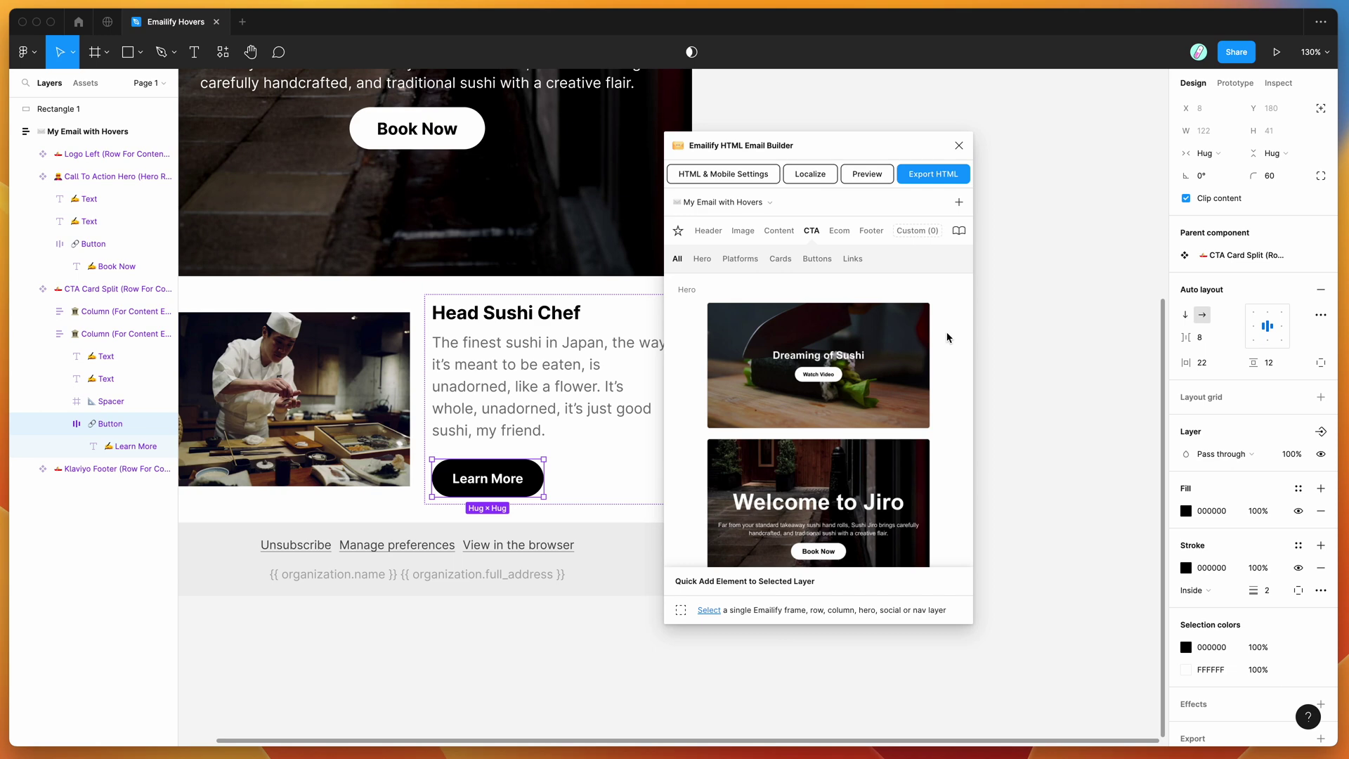
- Open the HTML and mobile settings for the Learn More button and for the Book Now button to review their hover states
{"action": "scroll", "coordinate": [947, 320], "scroll_direction": "down", "scroll_amount": 1}
{"action": "scroll", "coordinate": [948, 323], "scroll_direction": "up", "scroll_amount": 1}
{"action": "left_click", "coordinate": [456, 148]}
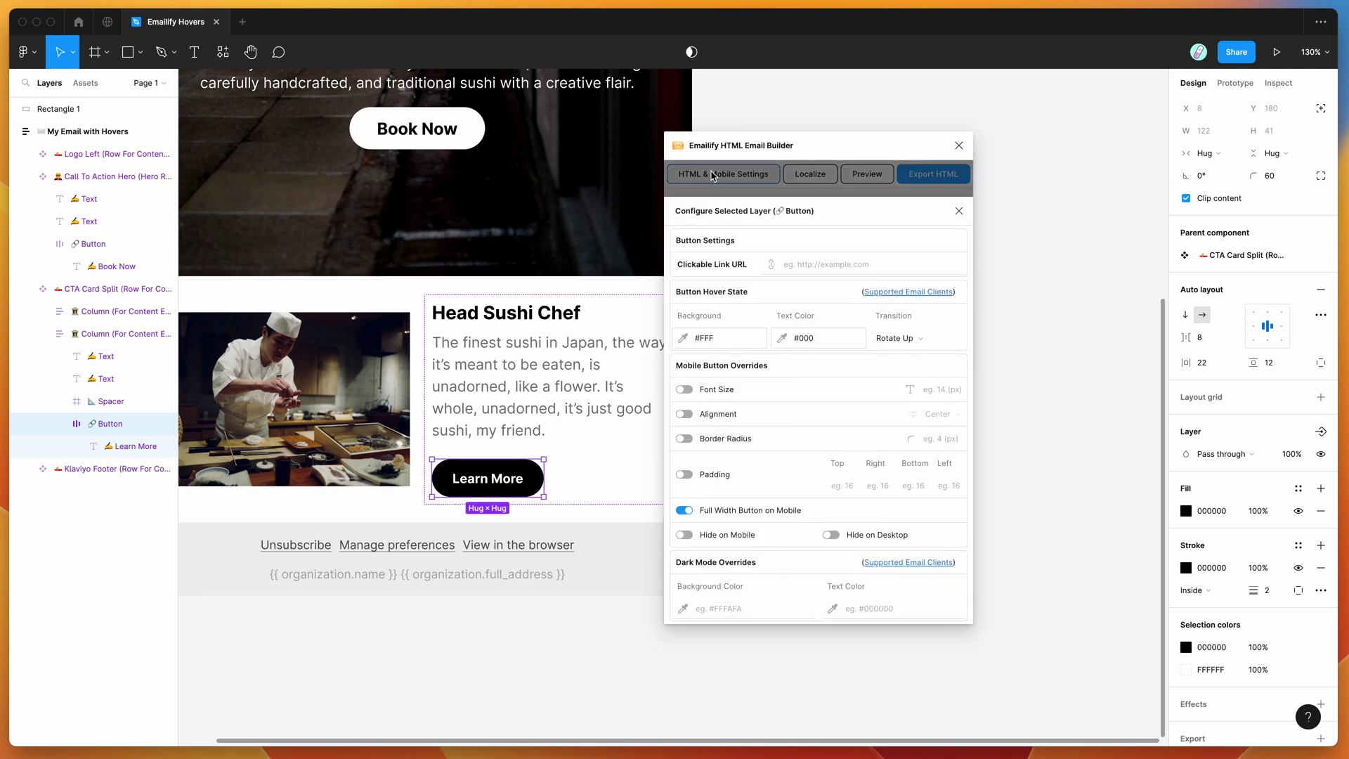
{"action": "left_click", "coordinate": [456, 149]}
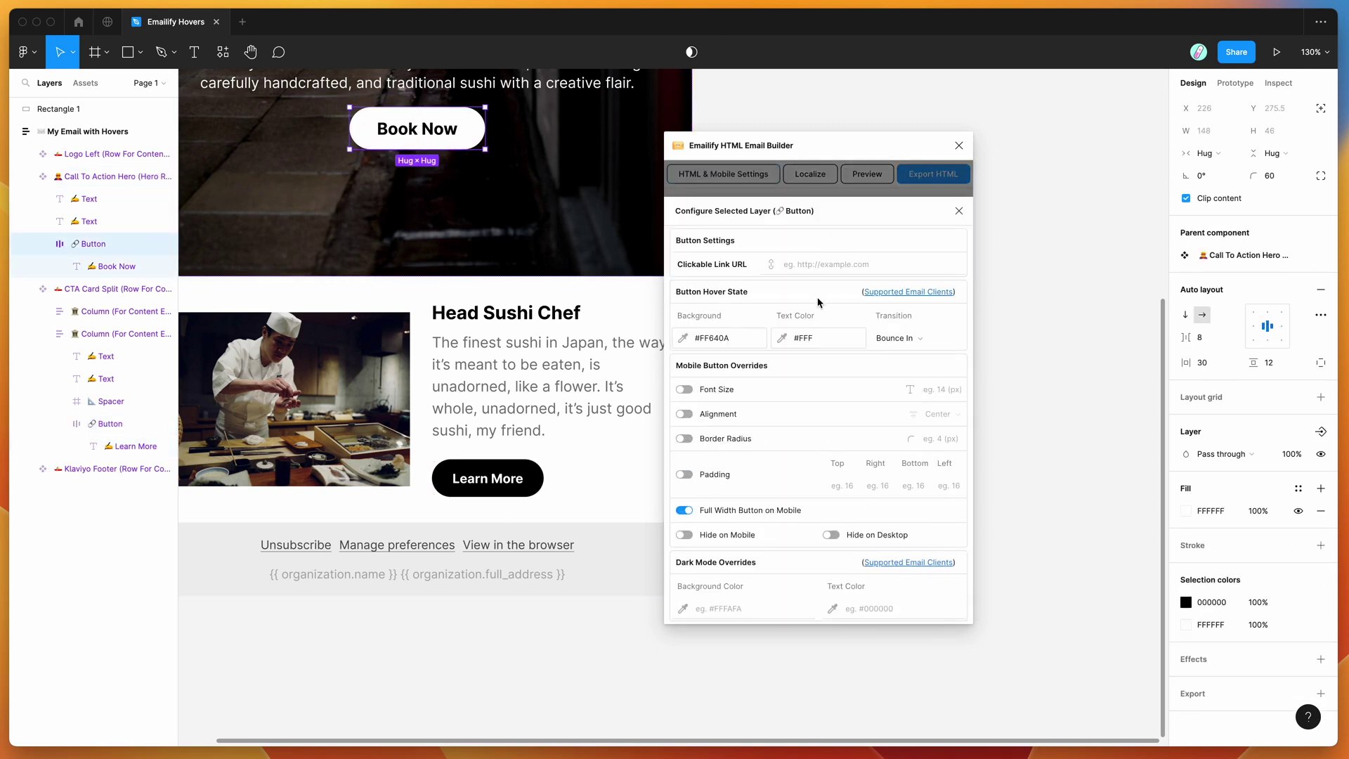